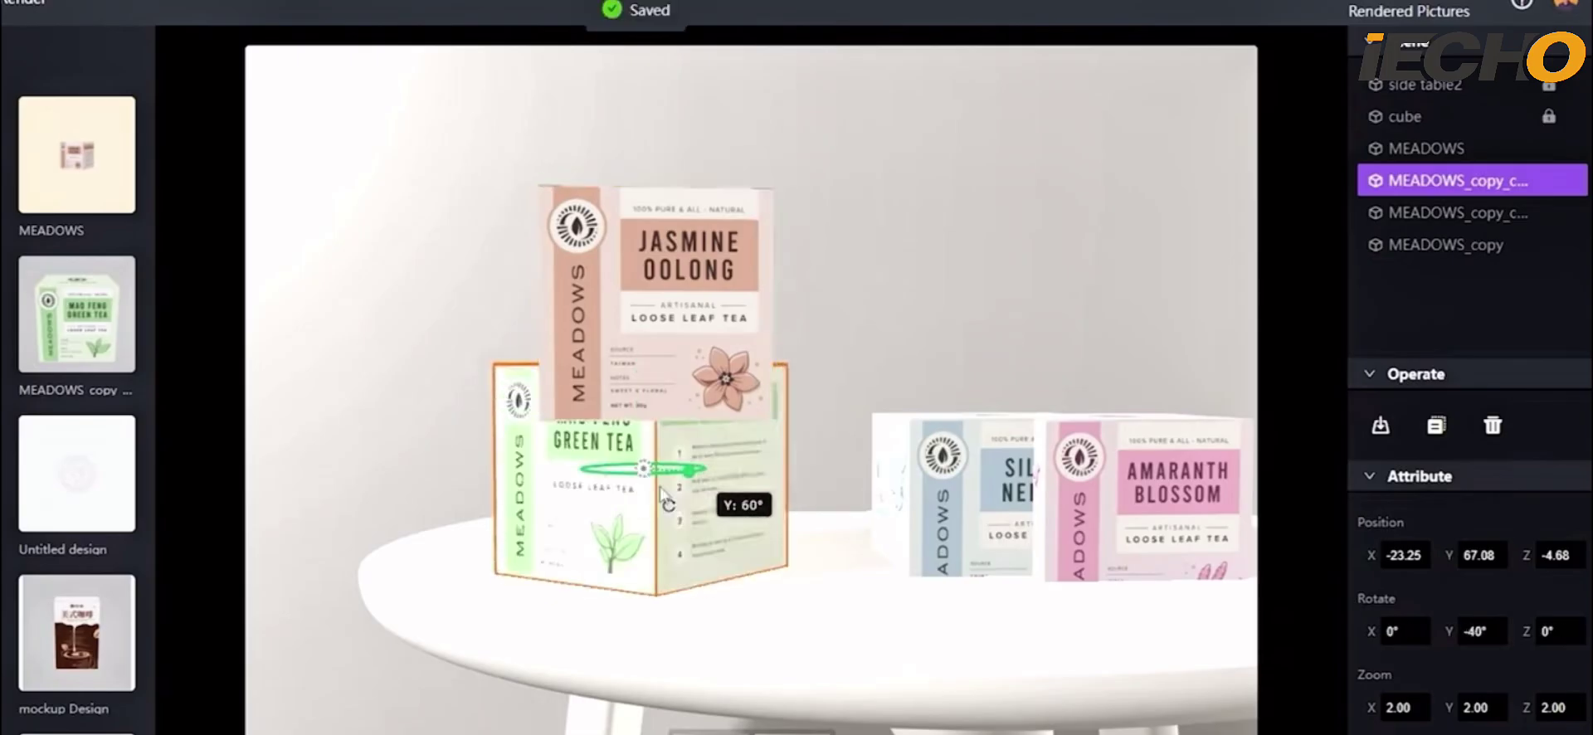
left_click(736, 303)
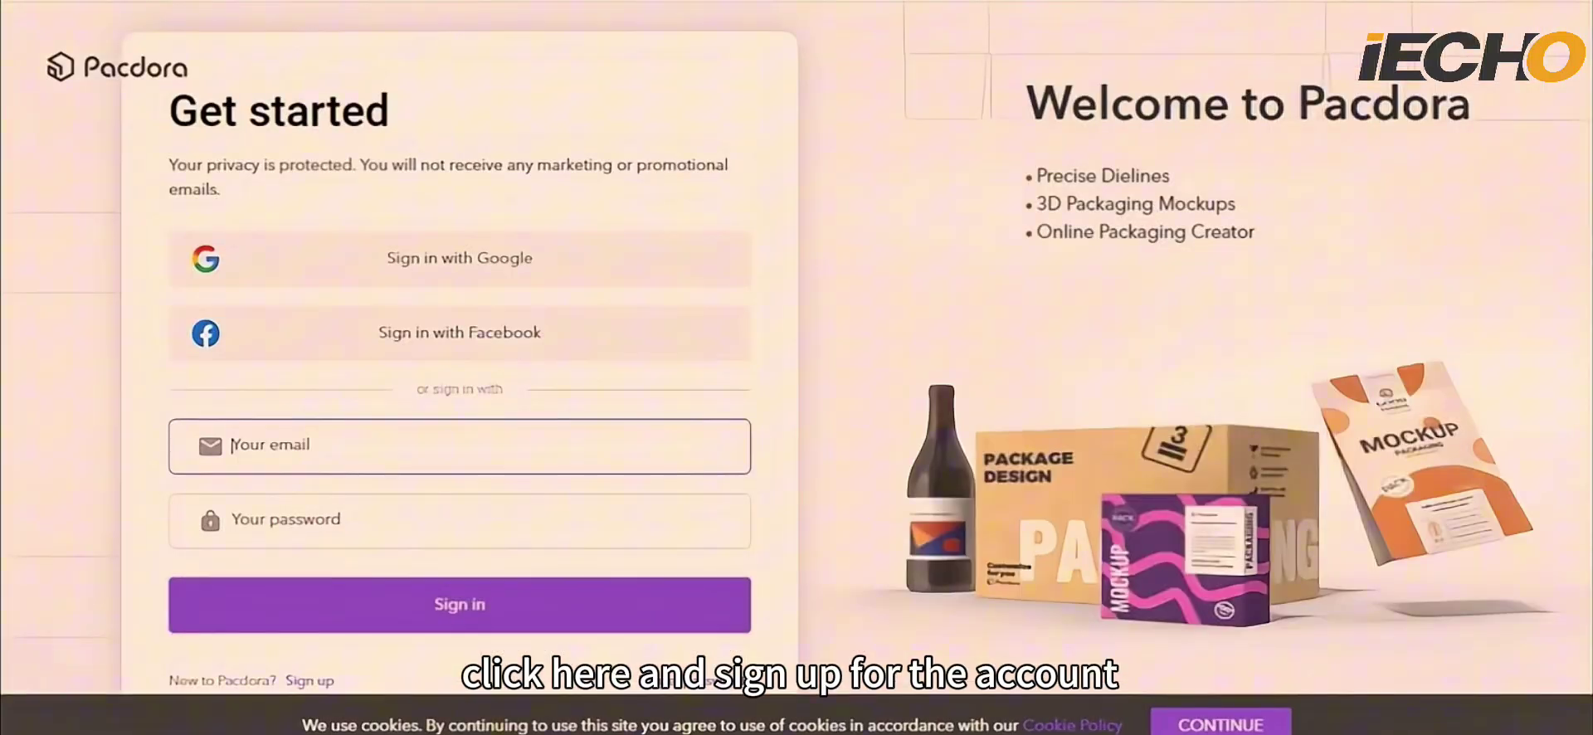
View the account sign-up form, return to the sign-in form and sign in with the e-mail and password.
left_click(309, 689)
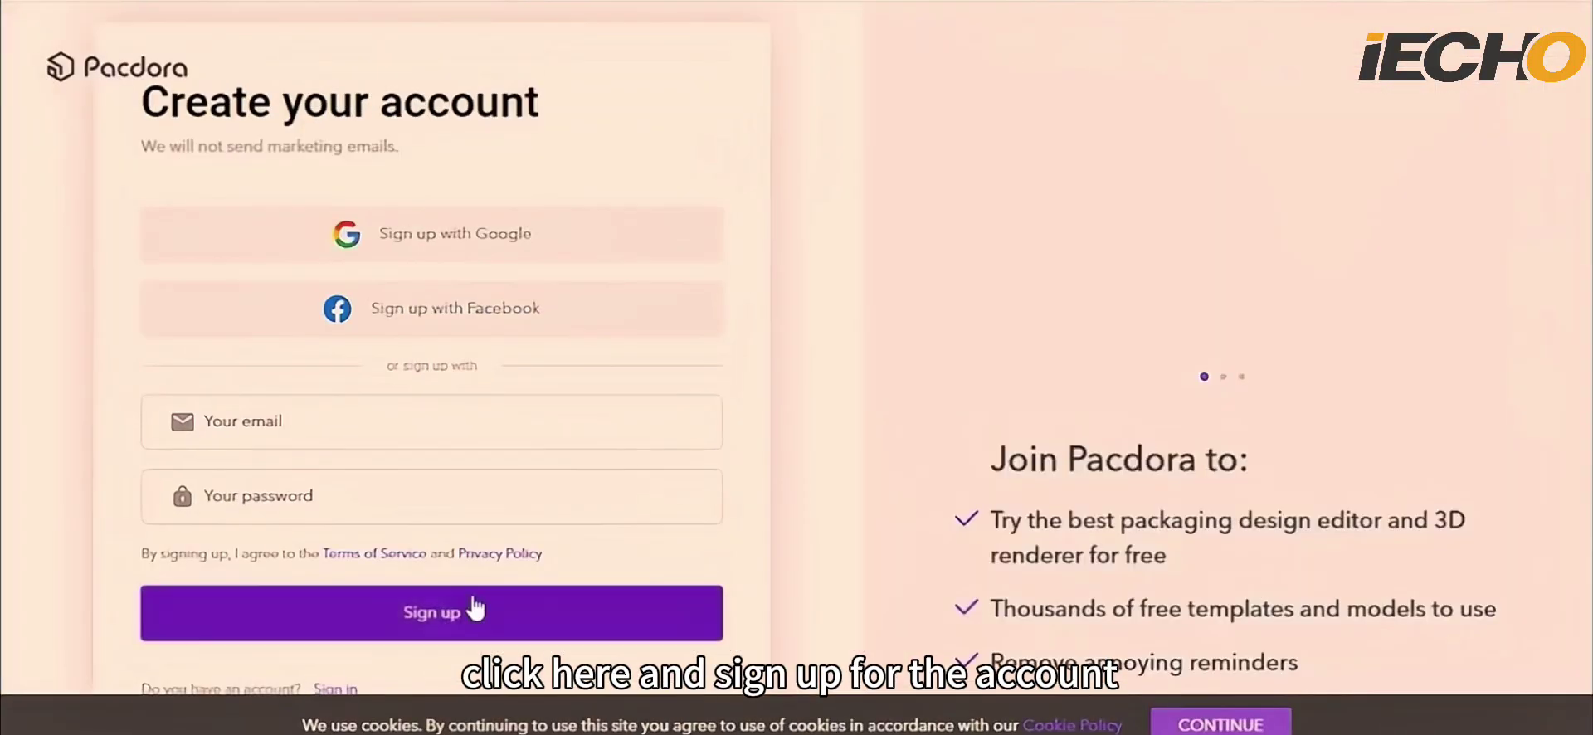
left_click(332, 688)
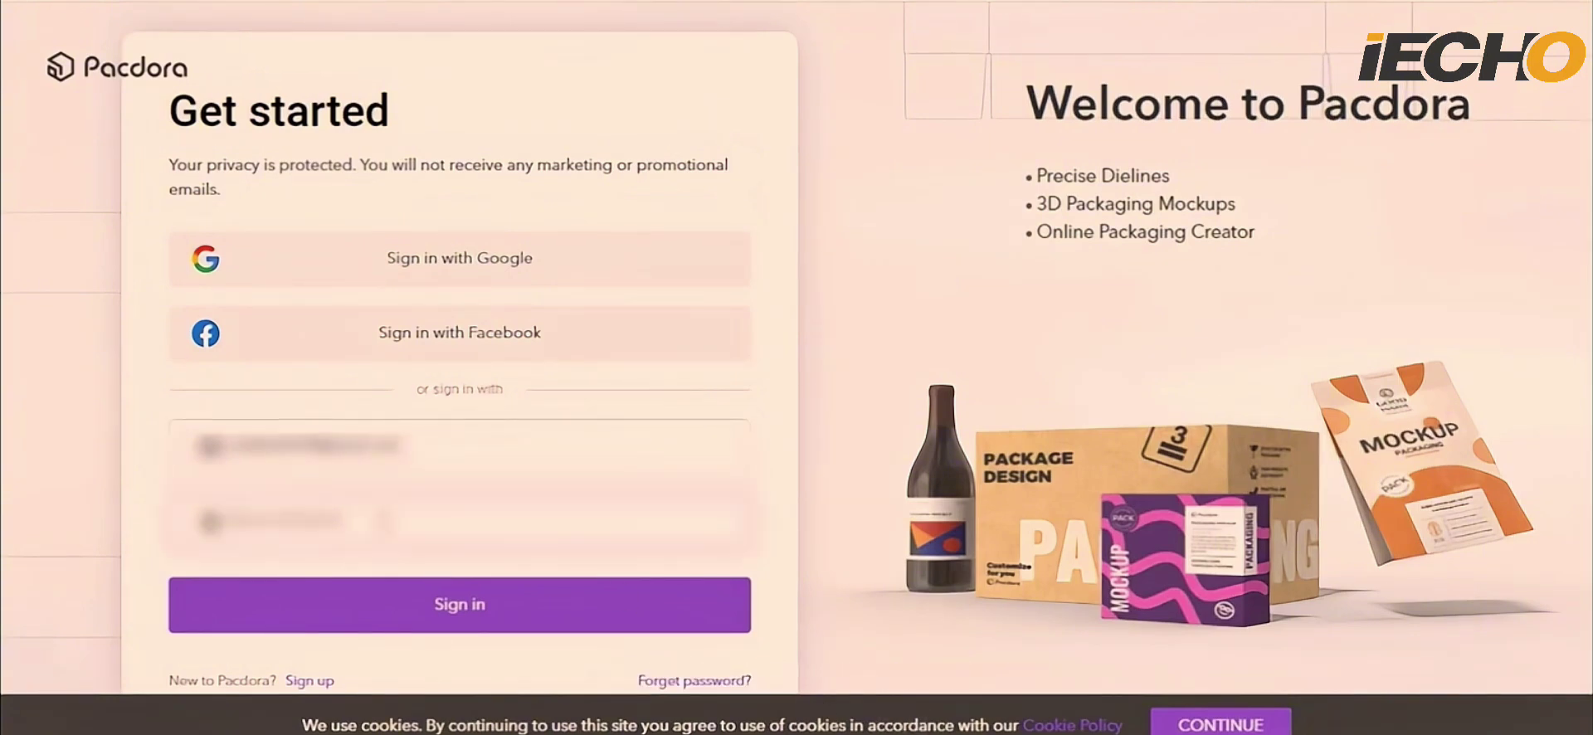
left_click(445, 612)
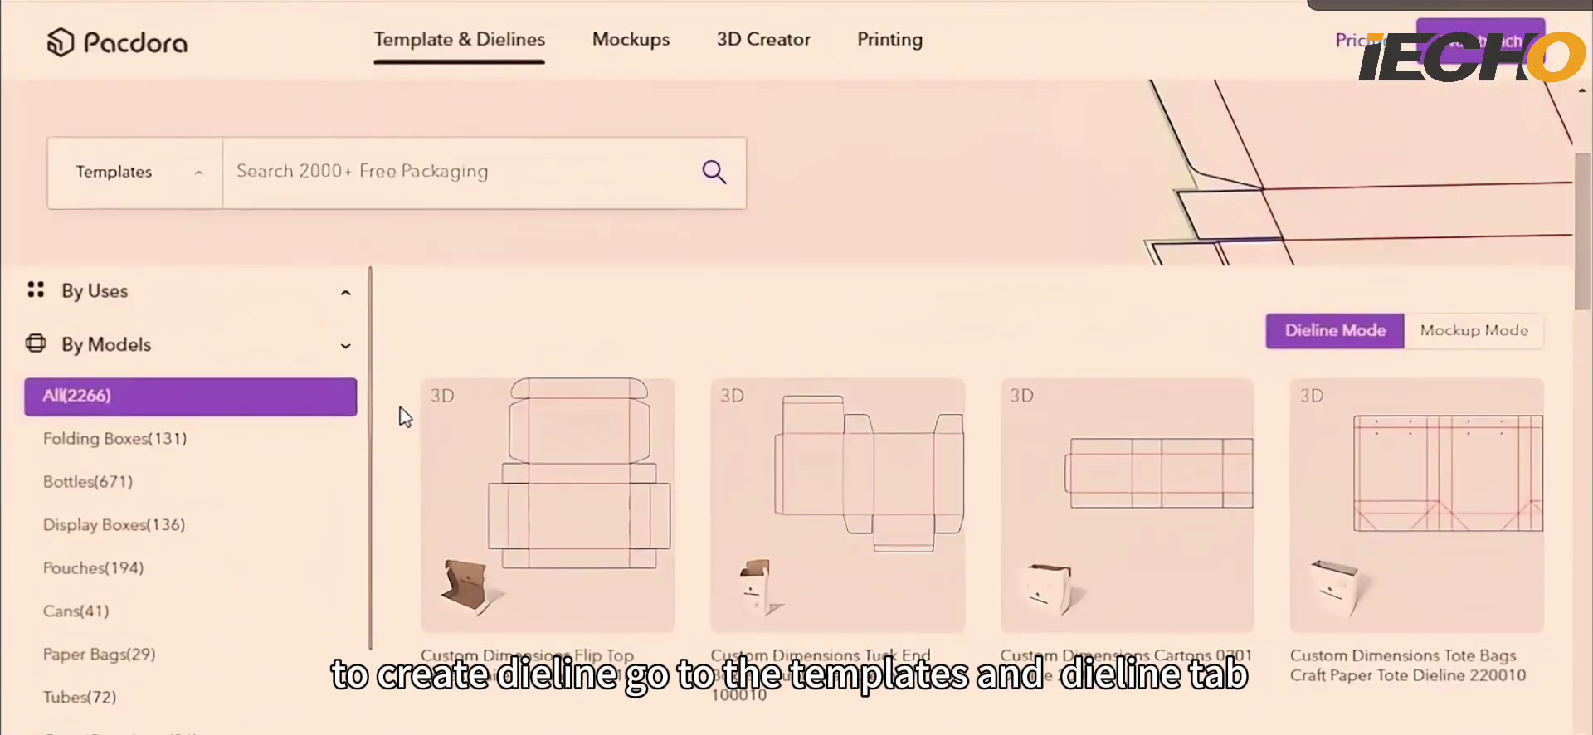
Browse the Pouches dielines, return to all models and open Custom Dimensions Tuck End Boxes Double Tray Dieline 100010.
scroll(404, 417, "down", 2)
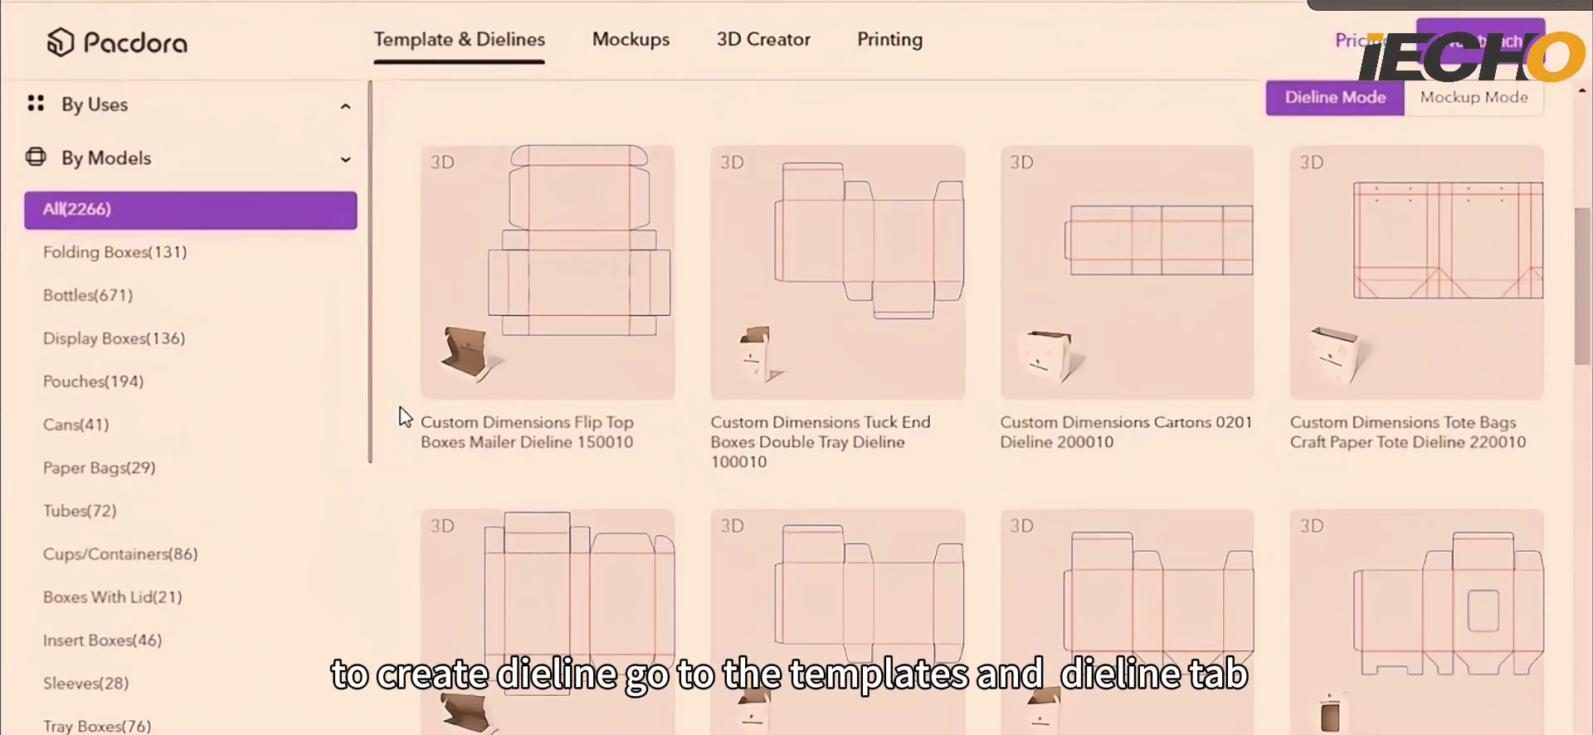
left_click(80, 384)
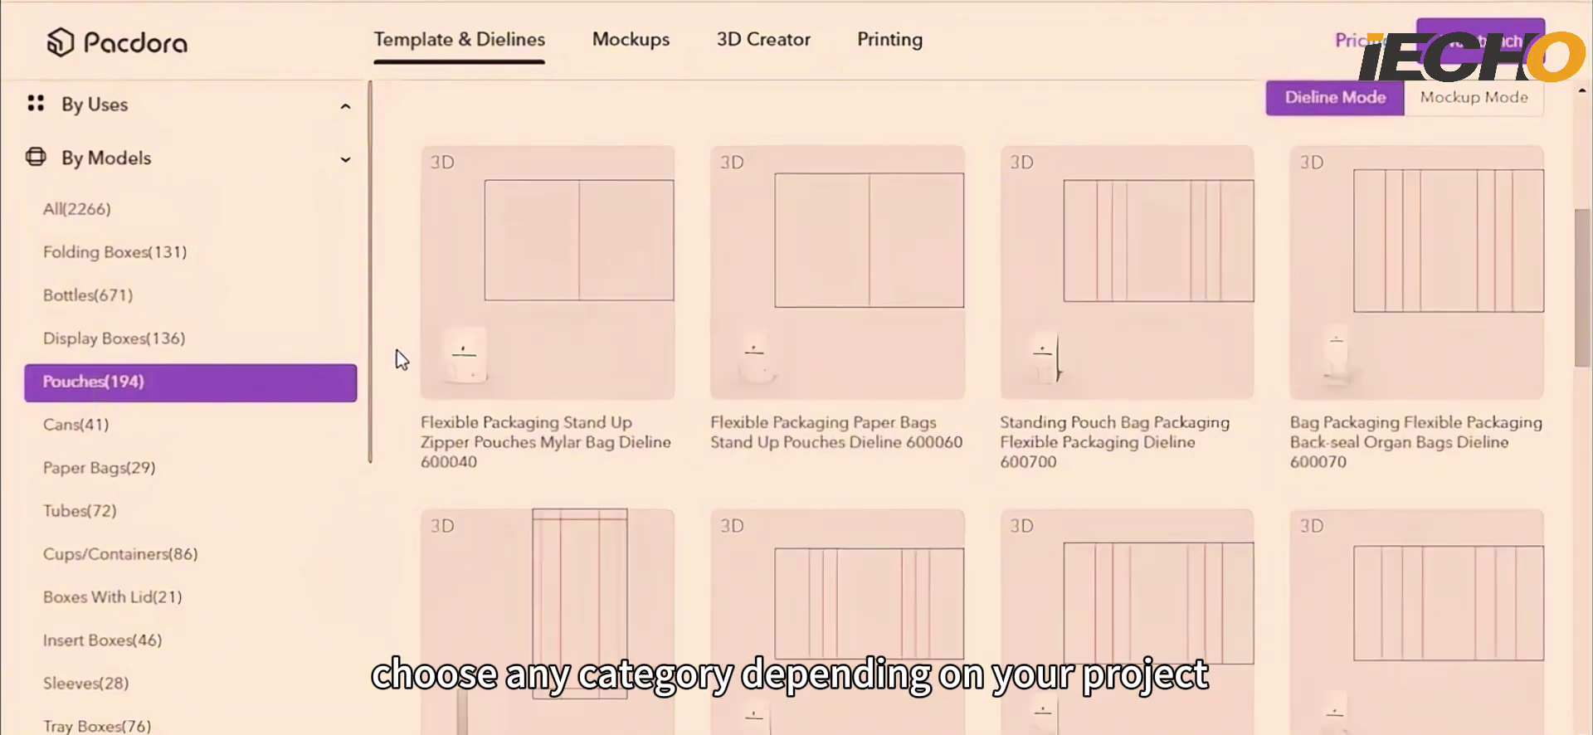
scroll(429, 388, "down", 3)
left_click(89, 211)
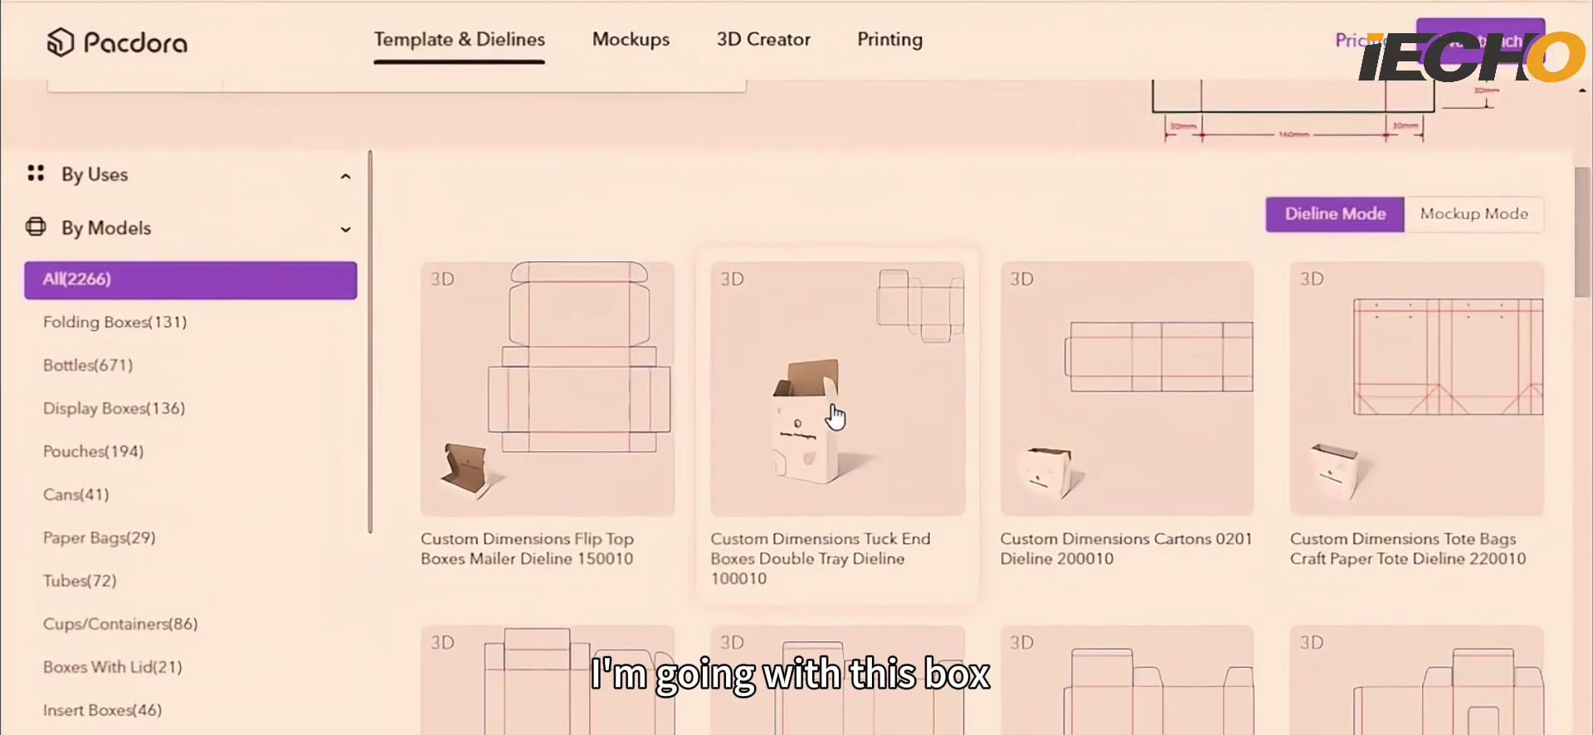
left_click(863, 412)
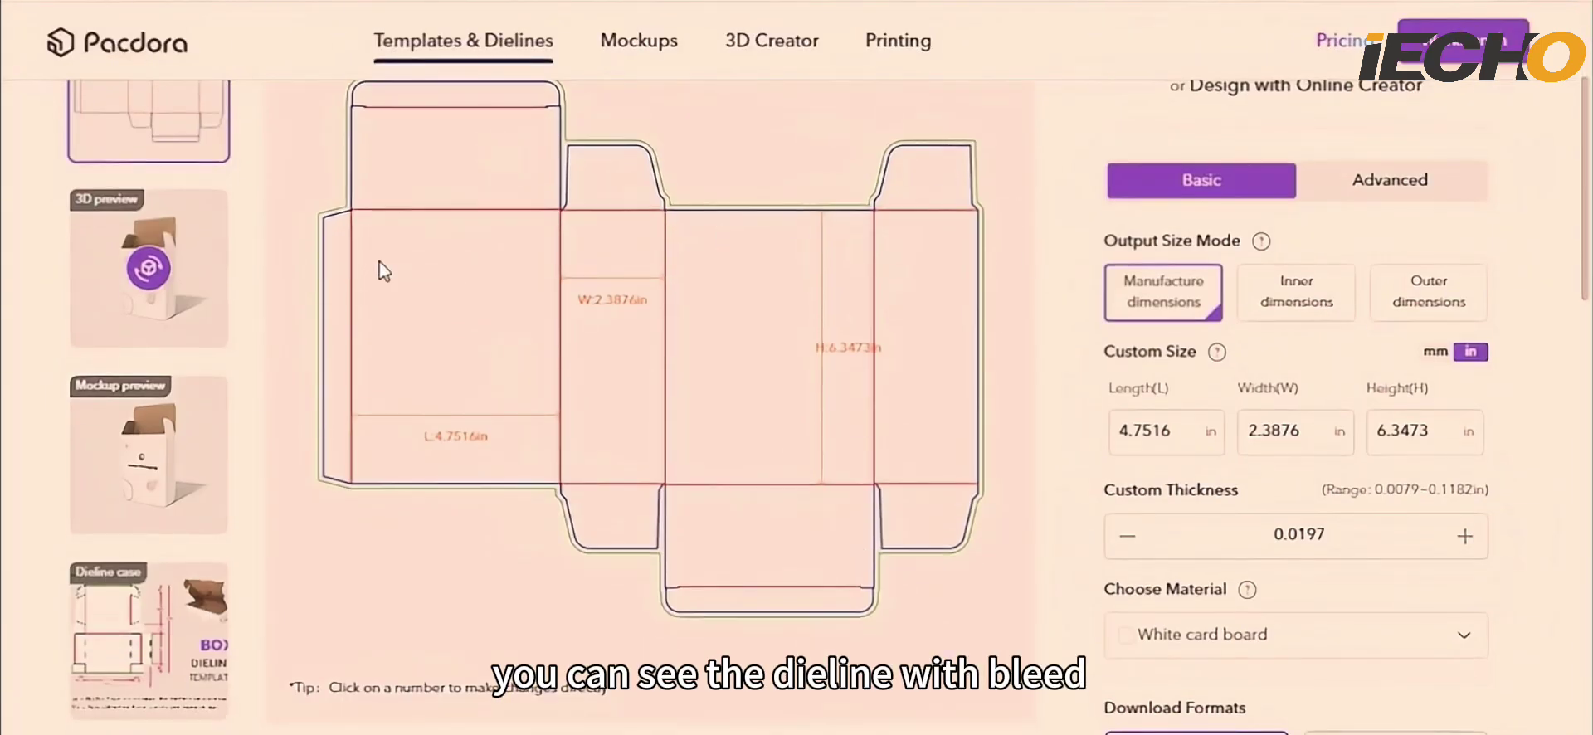
Examine the dieline drawing and its legend for bleed, trim and crease lines.
double_click(798, 265)
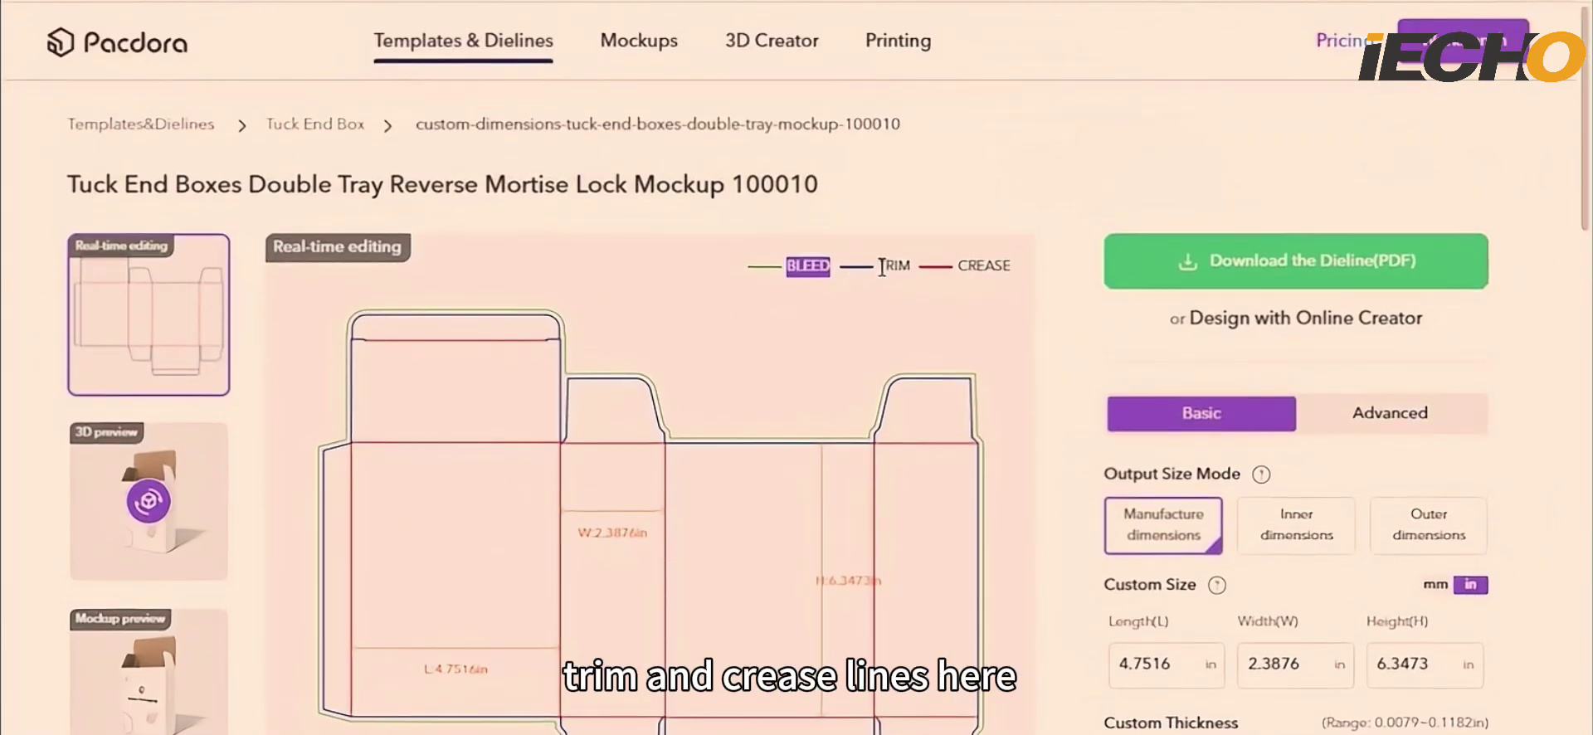
double_click(981, 266)
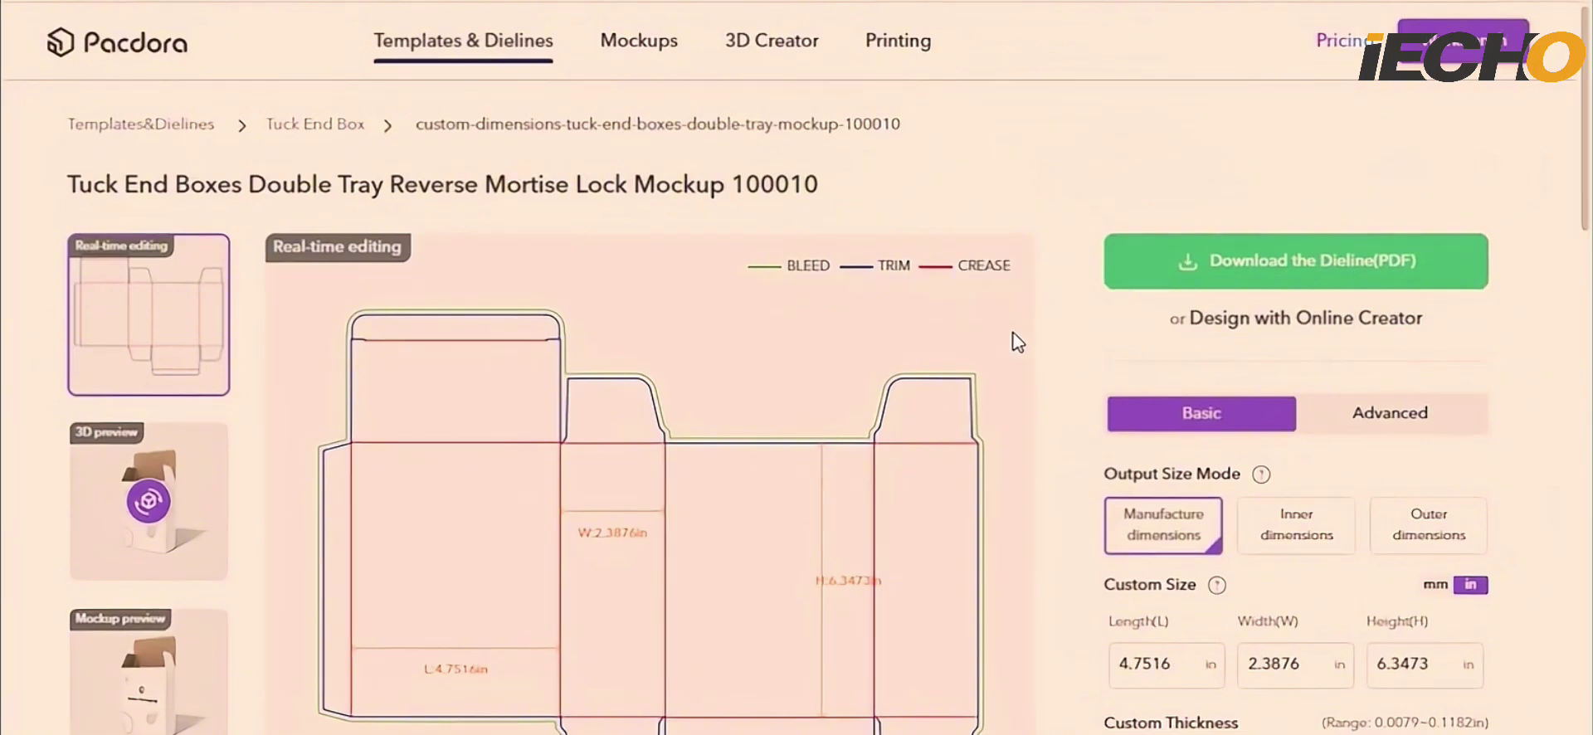
scroll(1014, 340, "down", 2)
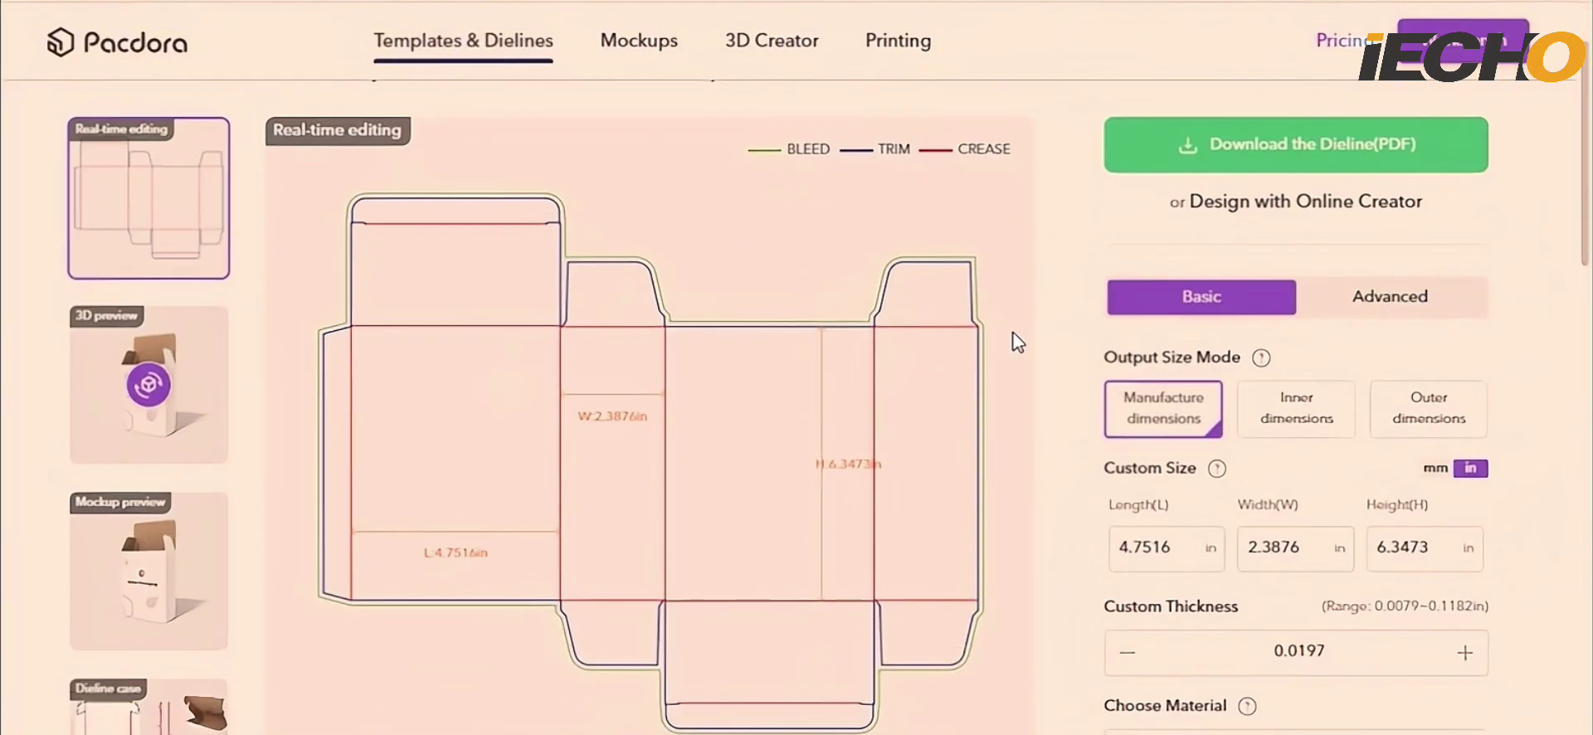
Show the advanced custom size settings and open the BL dimension for editing.
left_click(1362, 308)
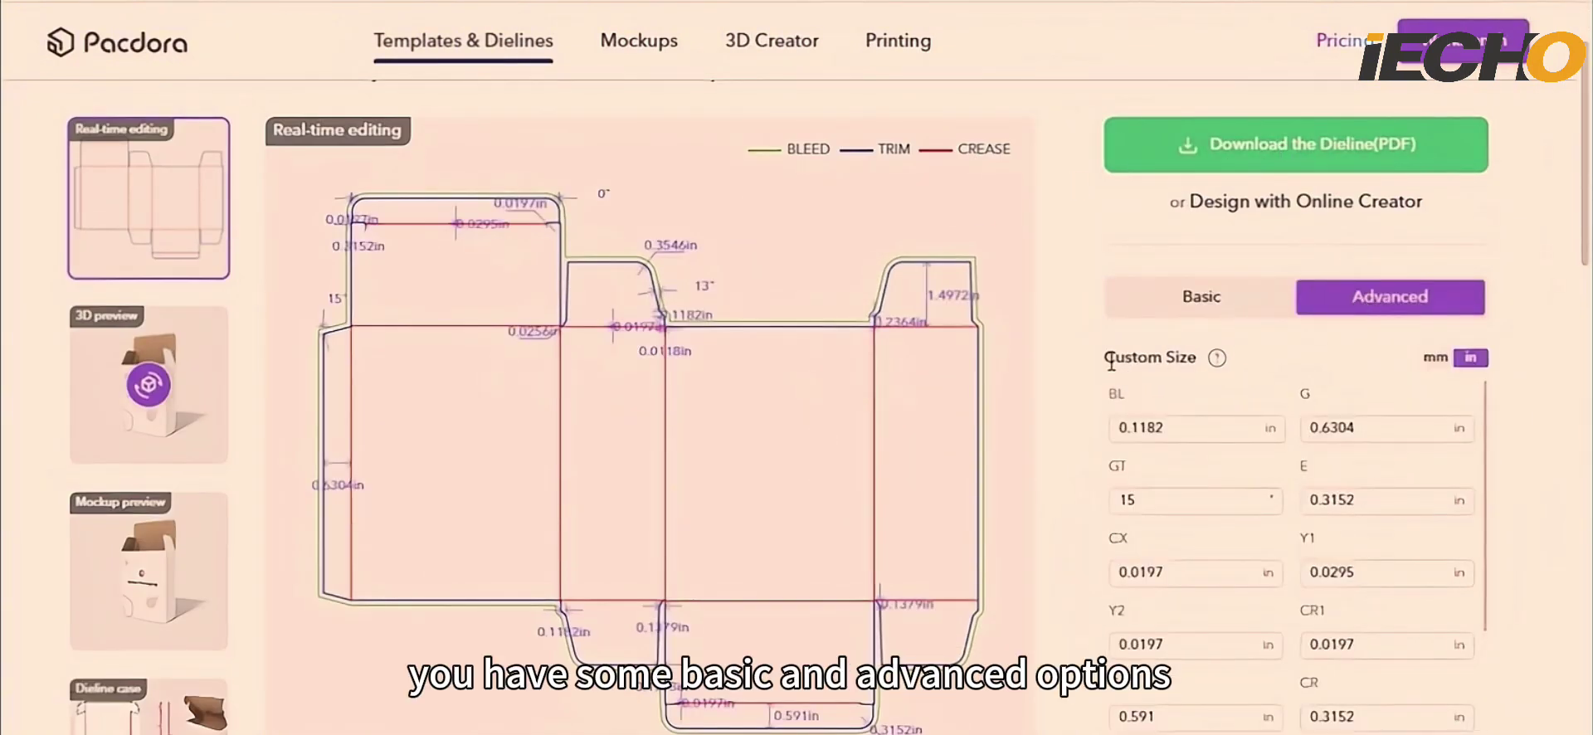
left_click_drag(1152, 362, 1198, 363)
left_click(1199, 431)
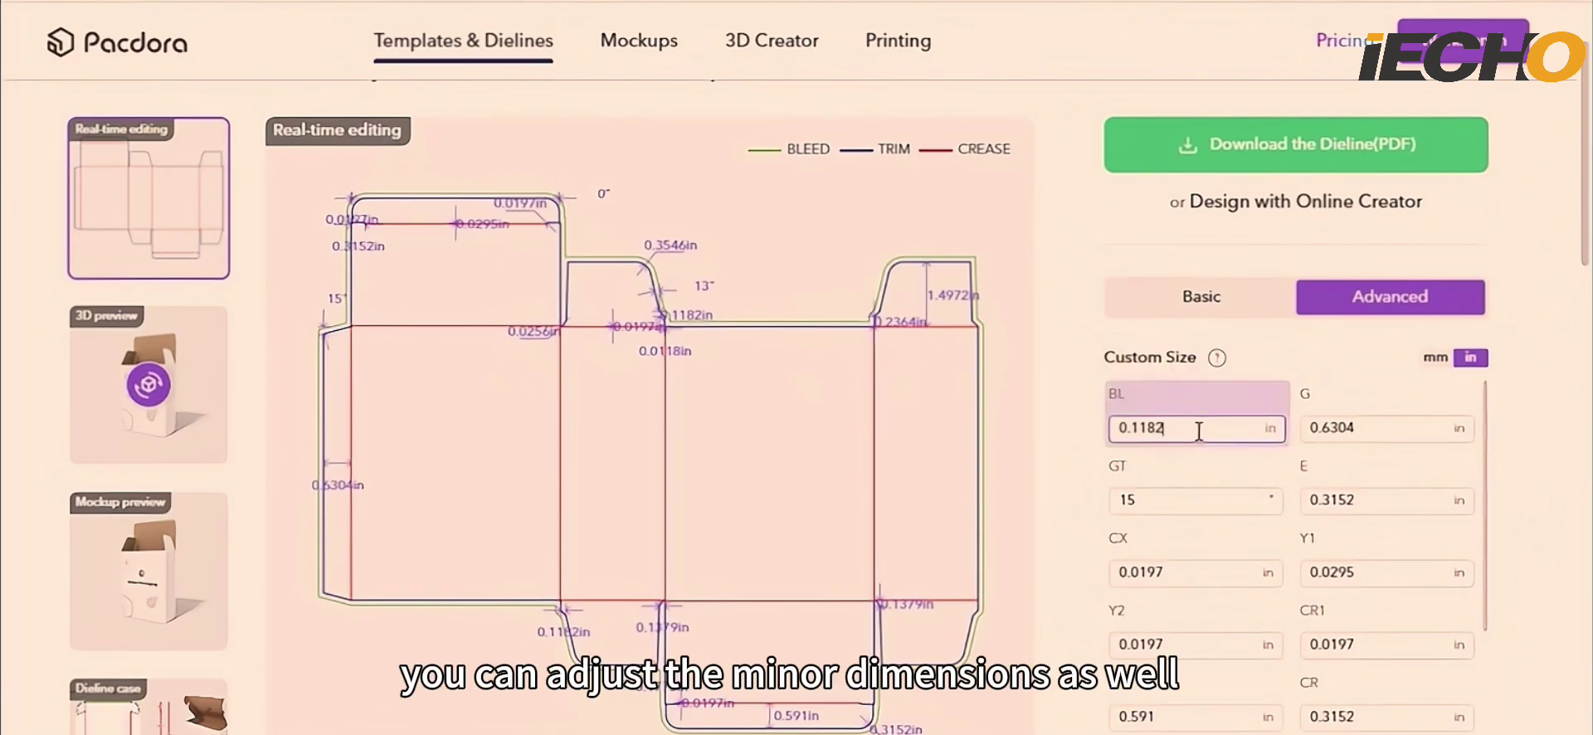
Switch the custom size units to millimetres and back to inches.
left_click(1433, 362)
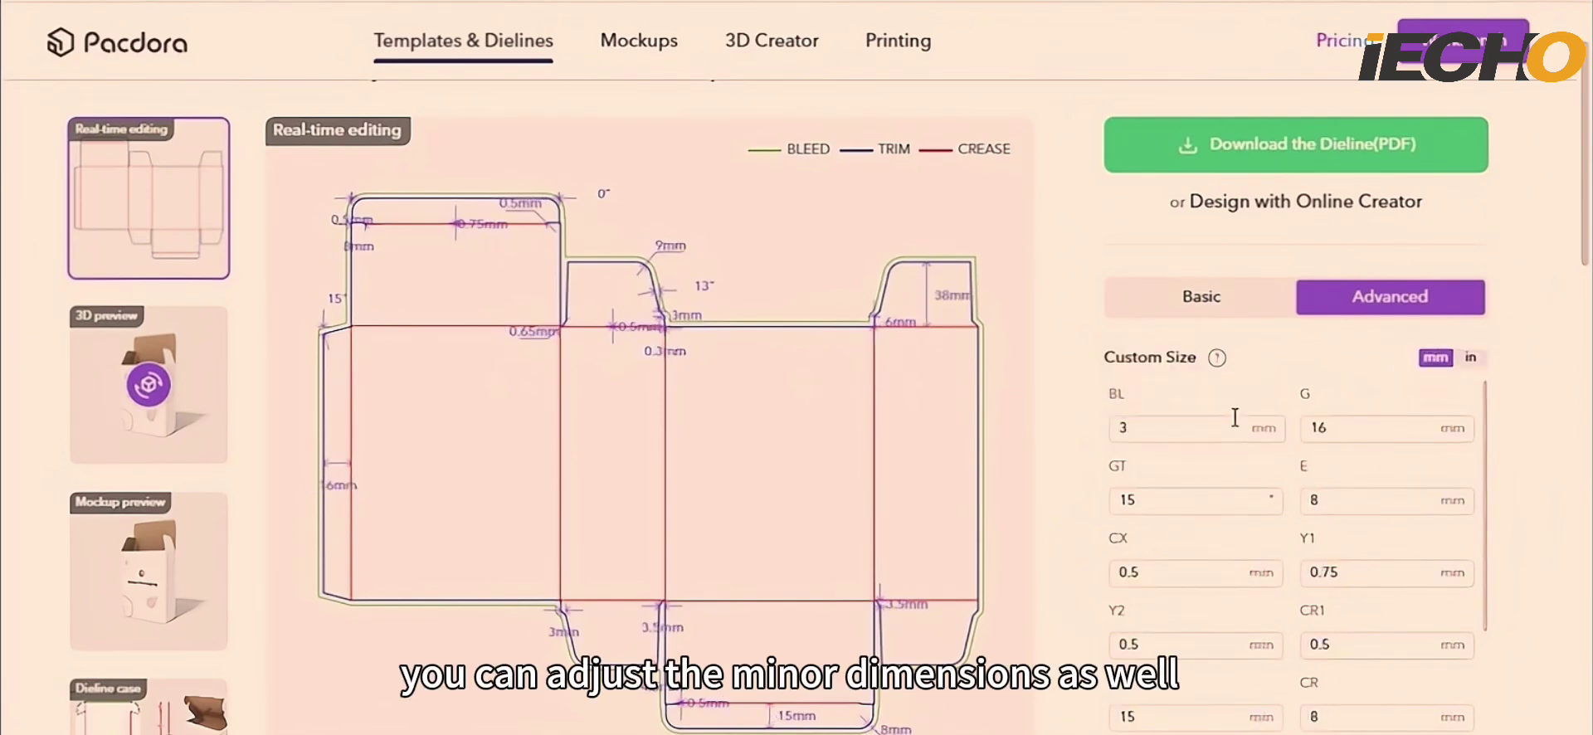
left_click(1179, 425)
left_click(1472, 362)
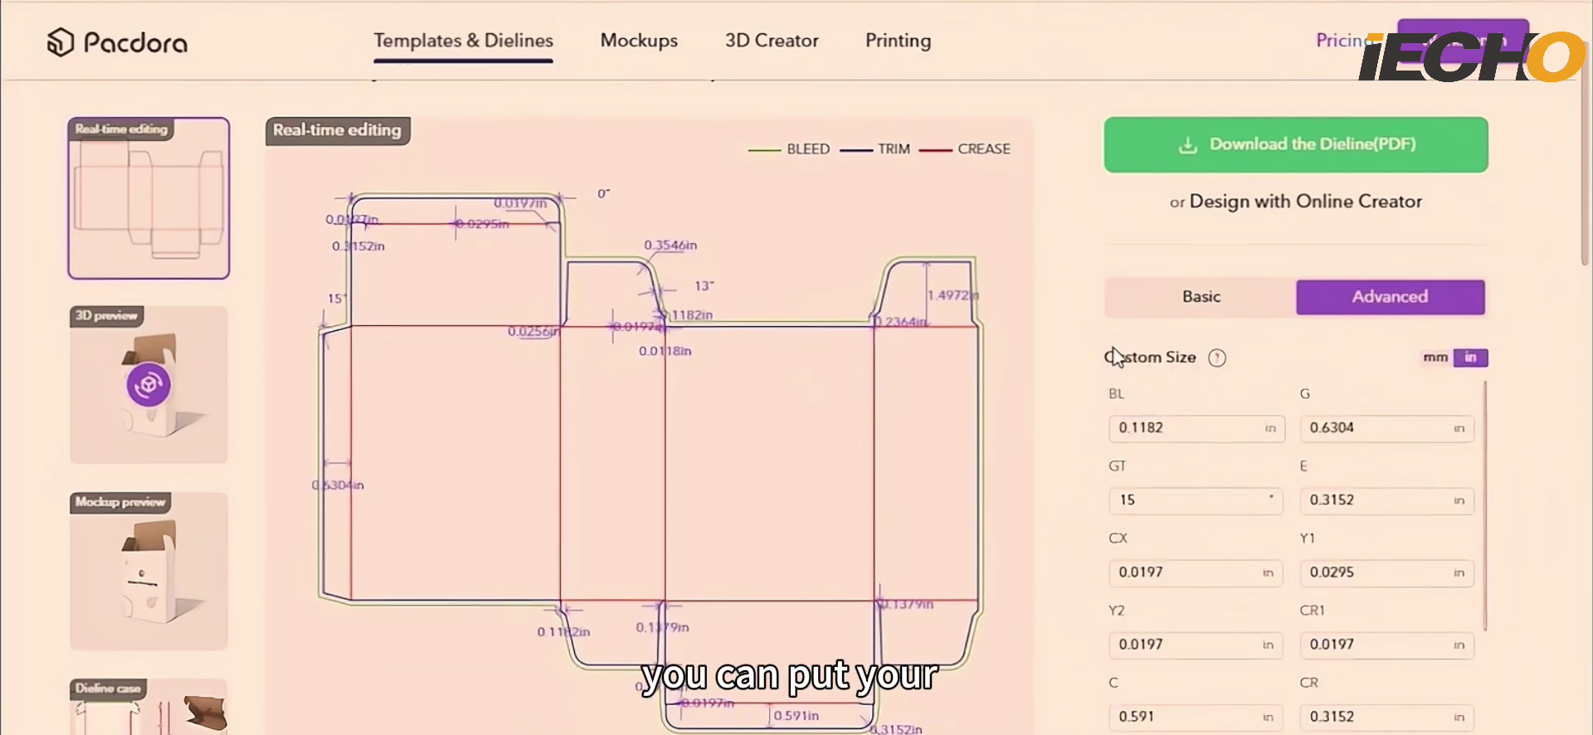
Review the remaining advanced dimensions and the available download formats for the dieline.
scroll(1133, 363, "down", 3)
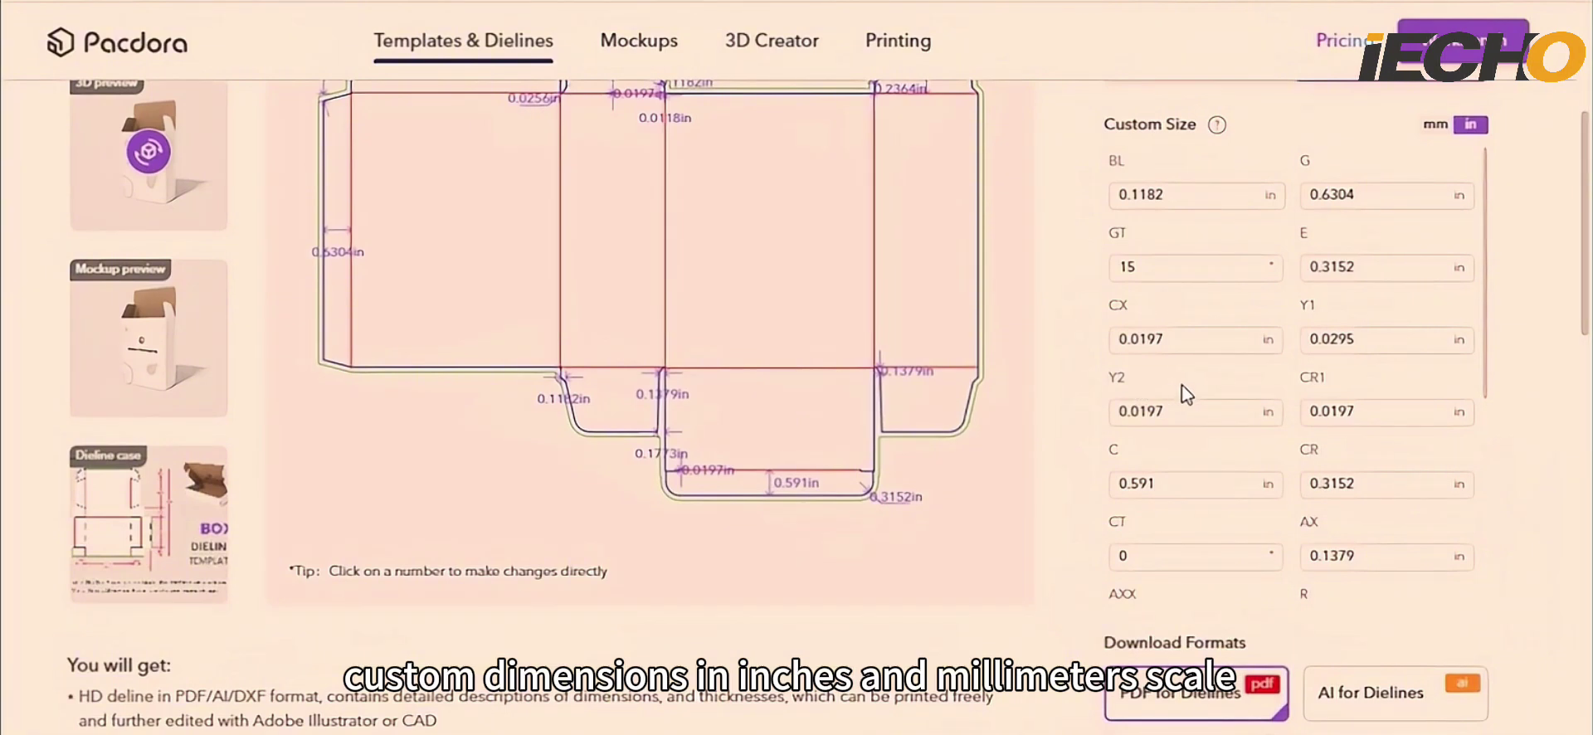
scroll(1187, 394, "down", 5)
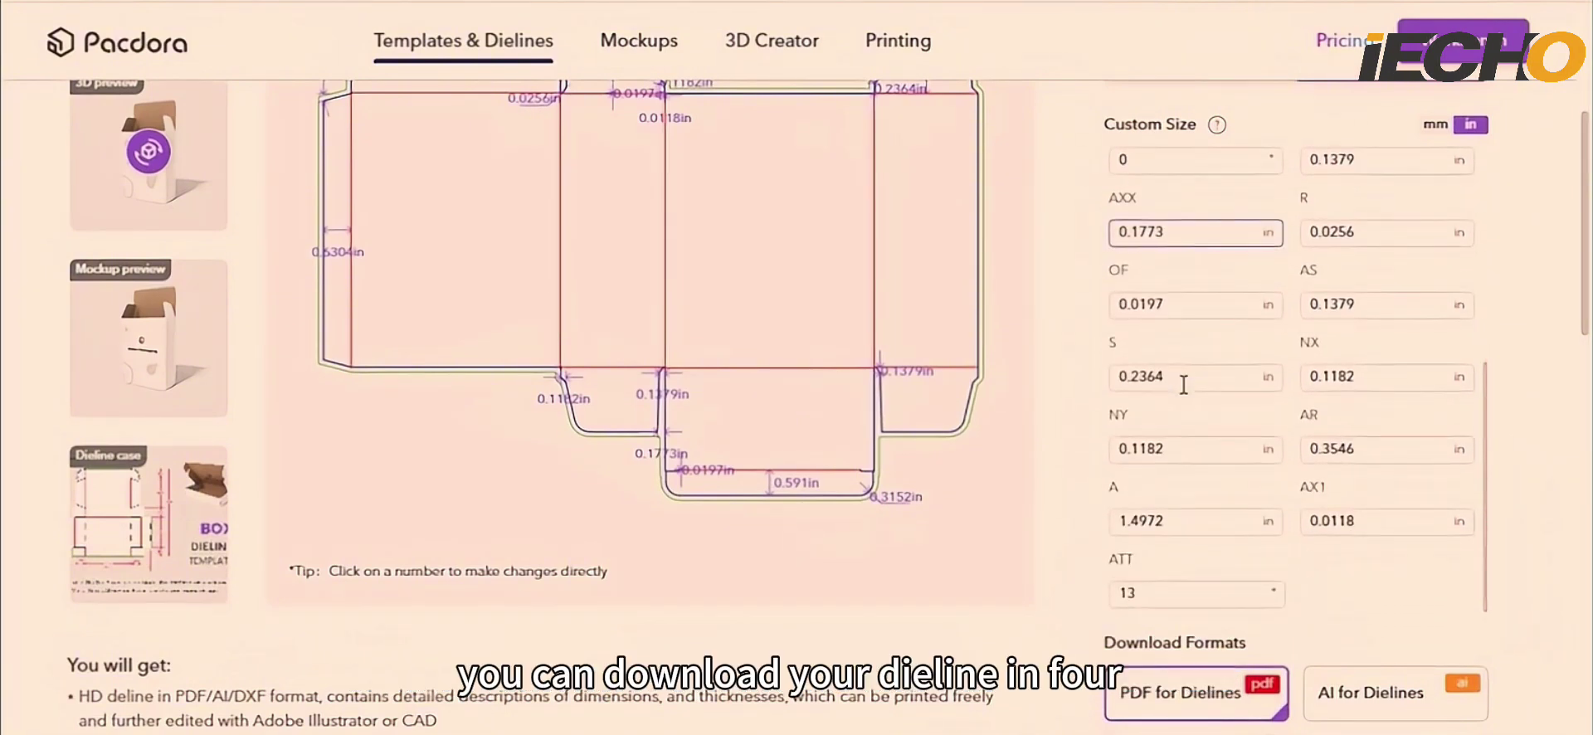
scroll(1339, 461, "down", 2)
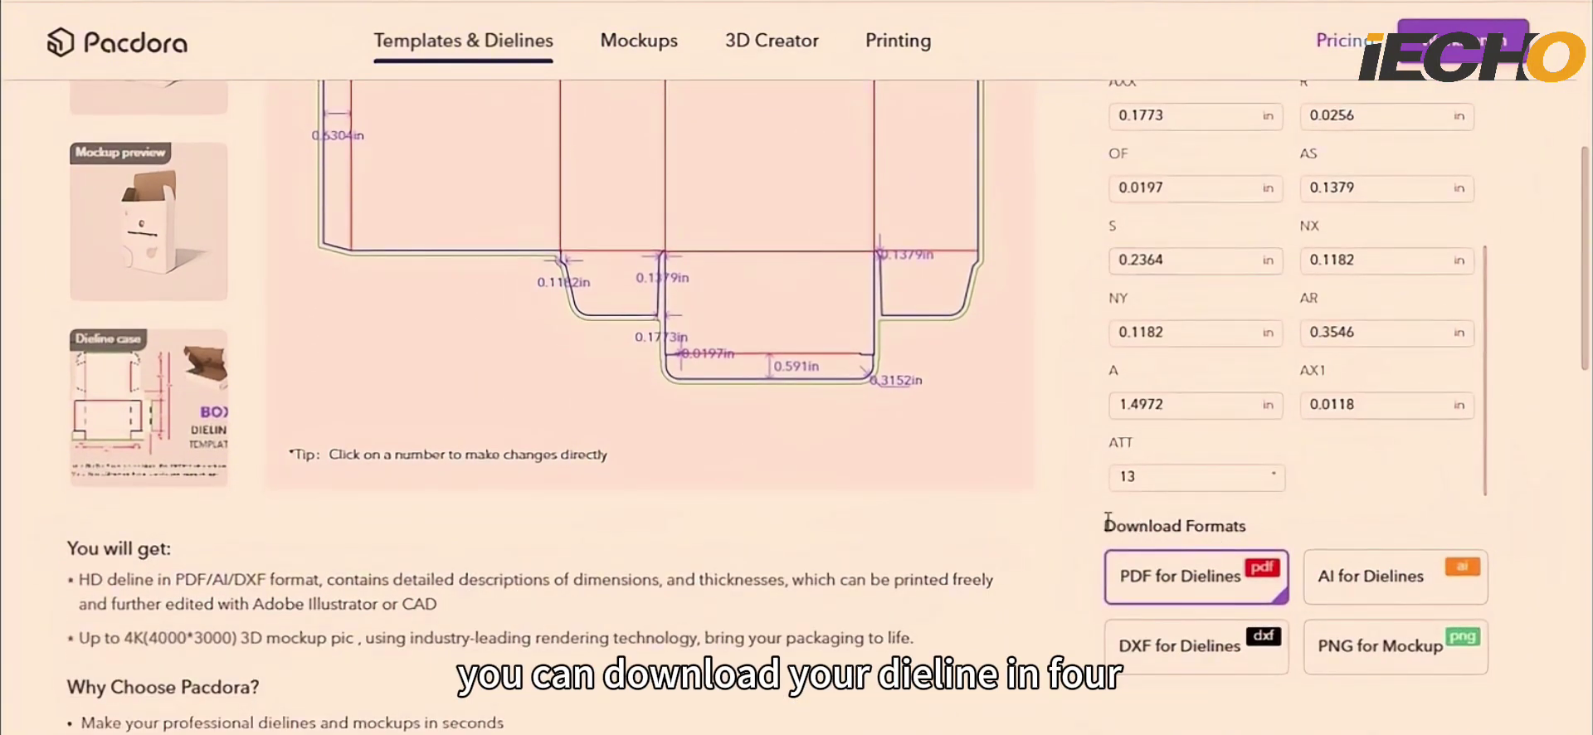
left_click_drag(1108, 521, 1235, 521)
left_click(1287, 532)
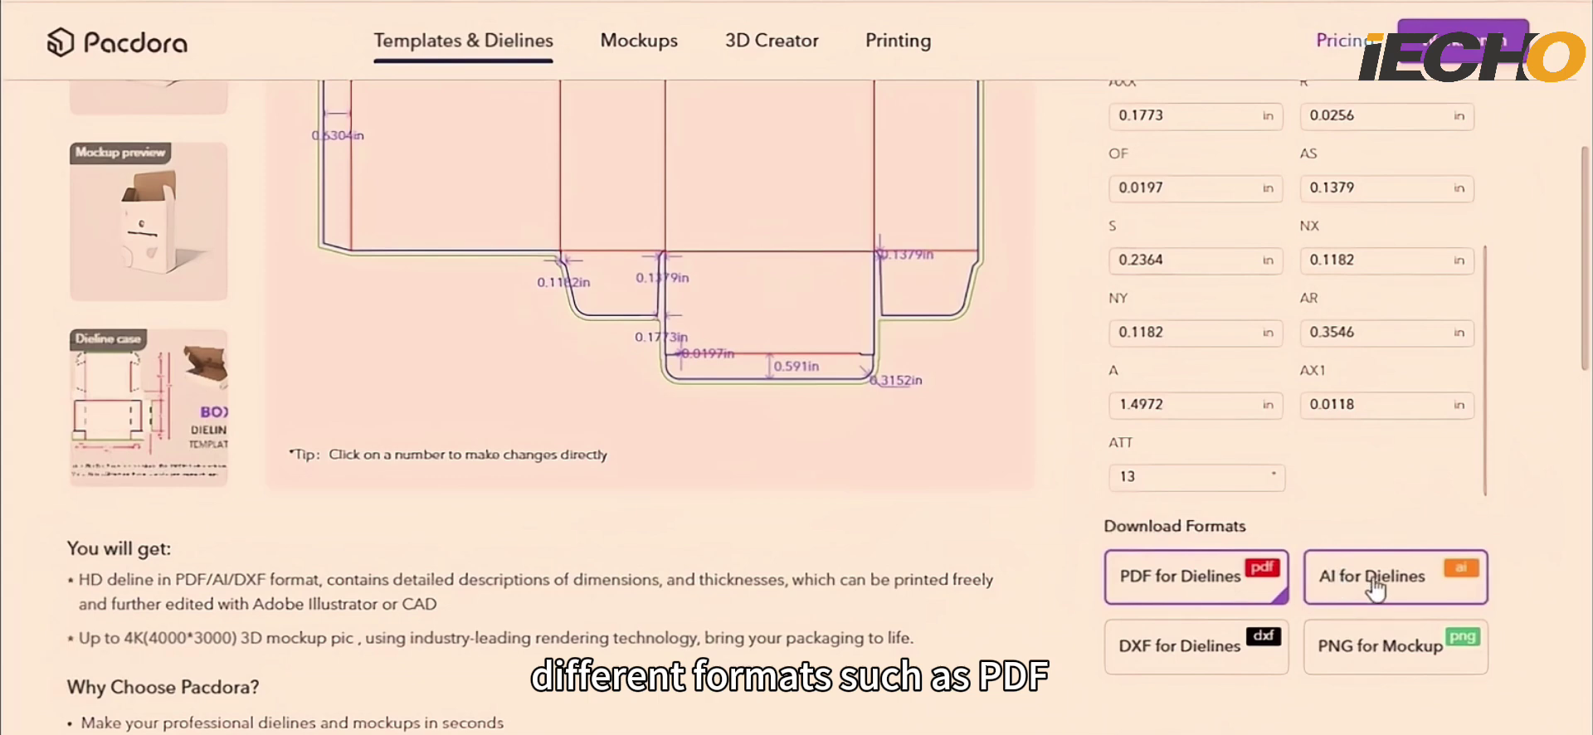
Return to the basic size settings and review the output size modes.
scroll(1167, 420, "up", 5)
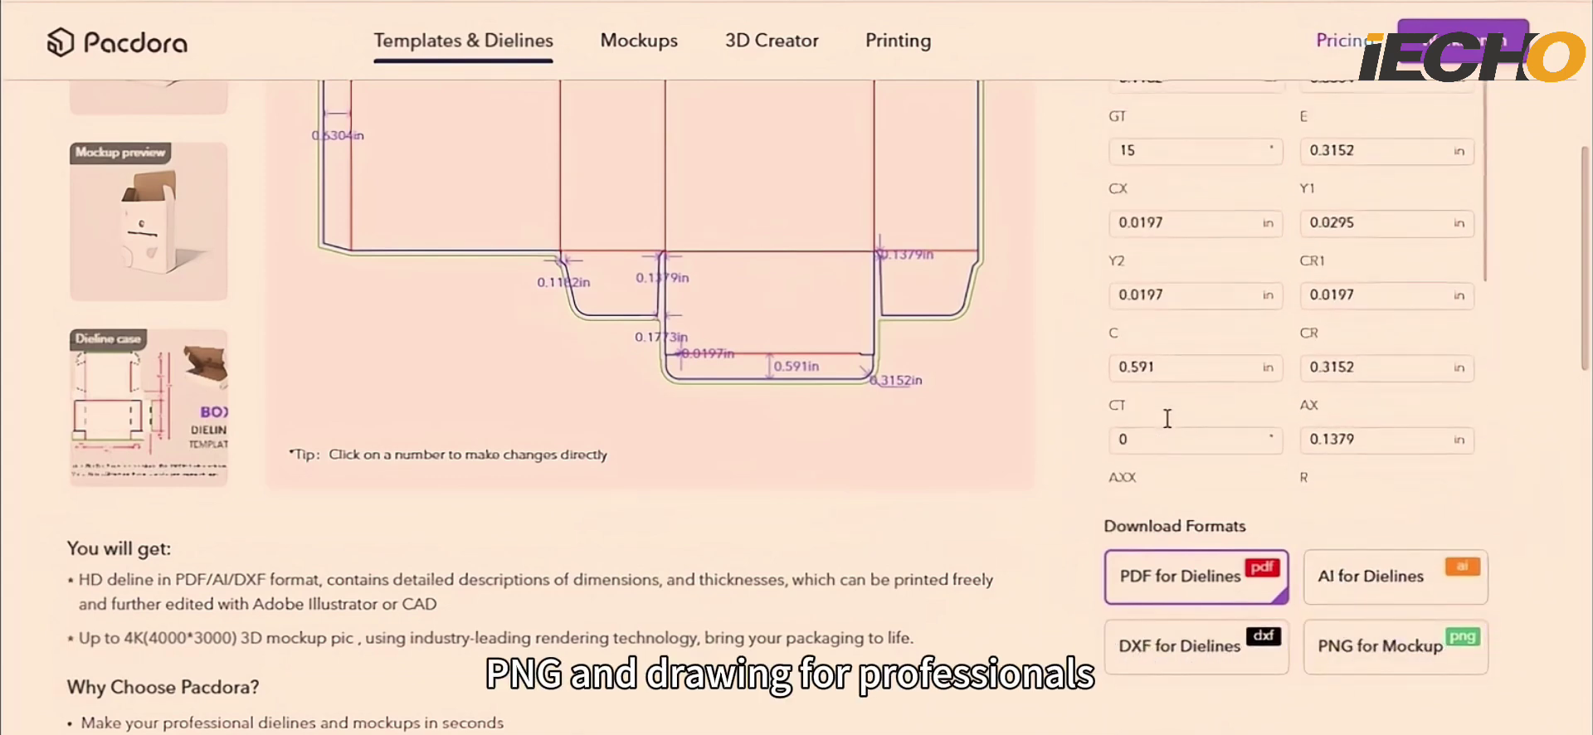
scroll(1054, 392, "up", 4)
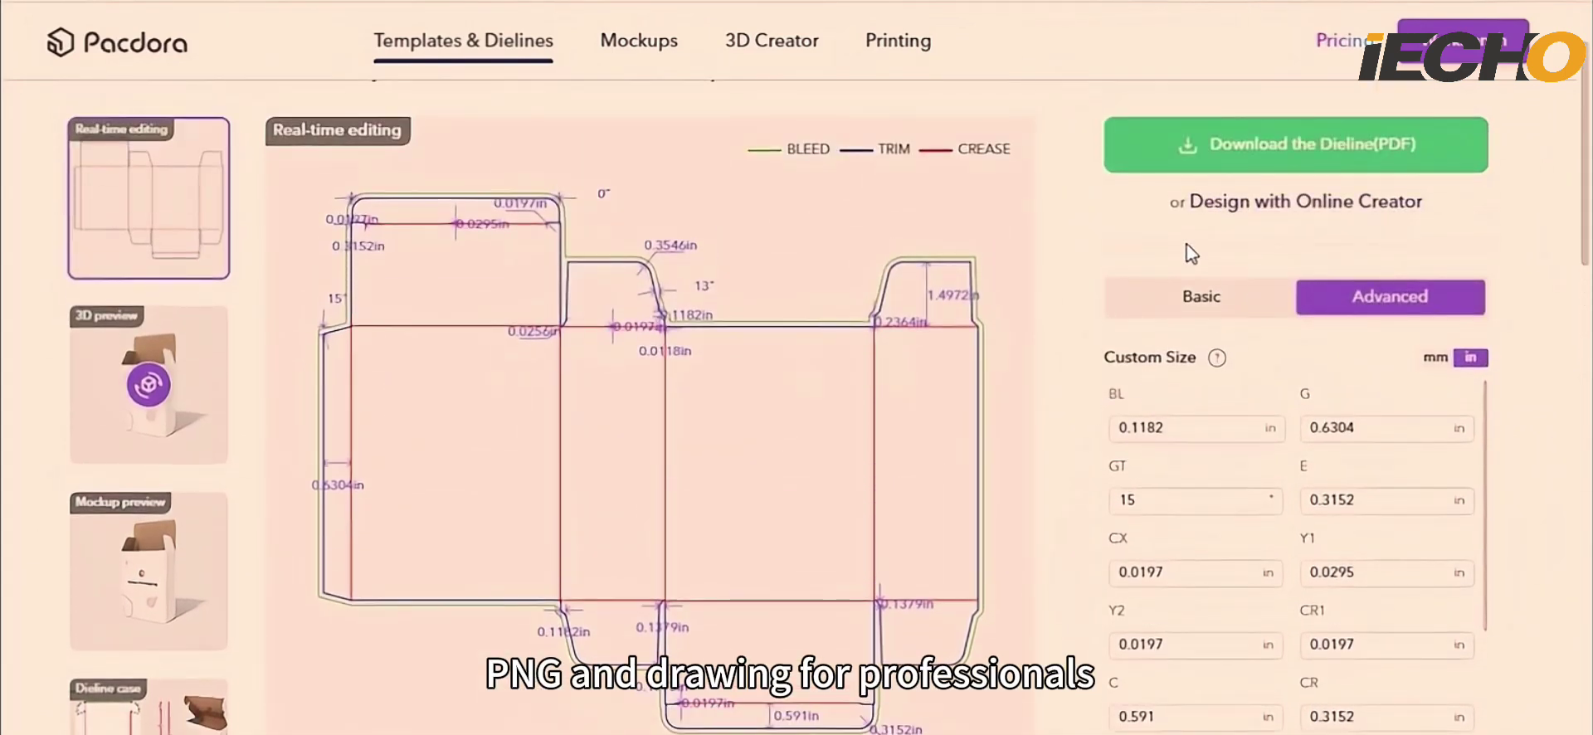
left_click(1197, 296)
scroll(1244, 291, "down", 2)
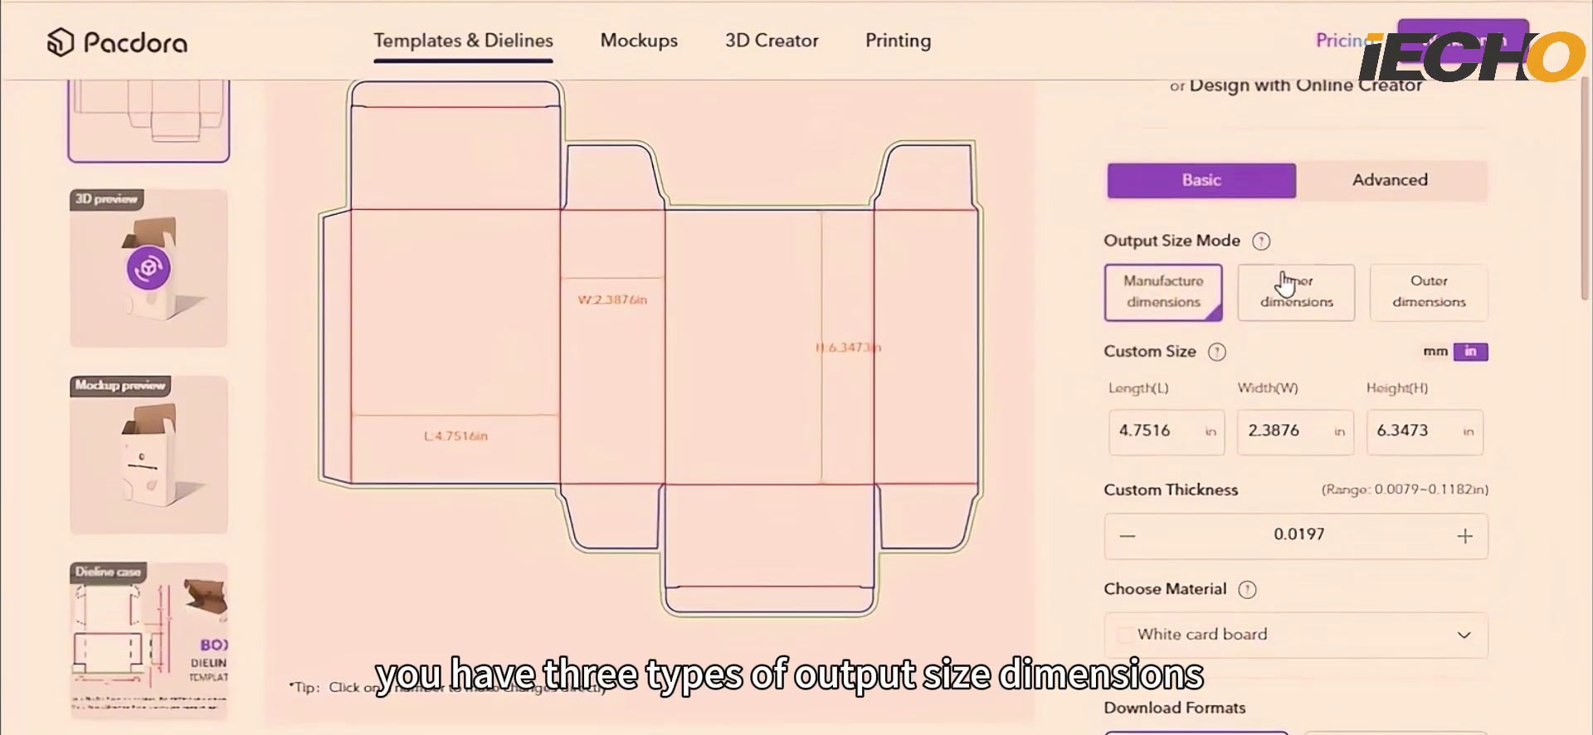
scroll(1306, 293, "down", 2)
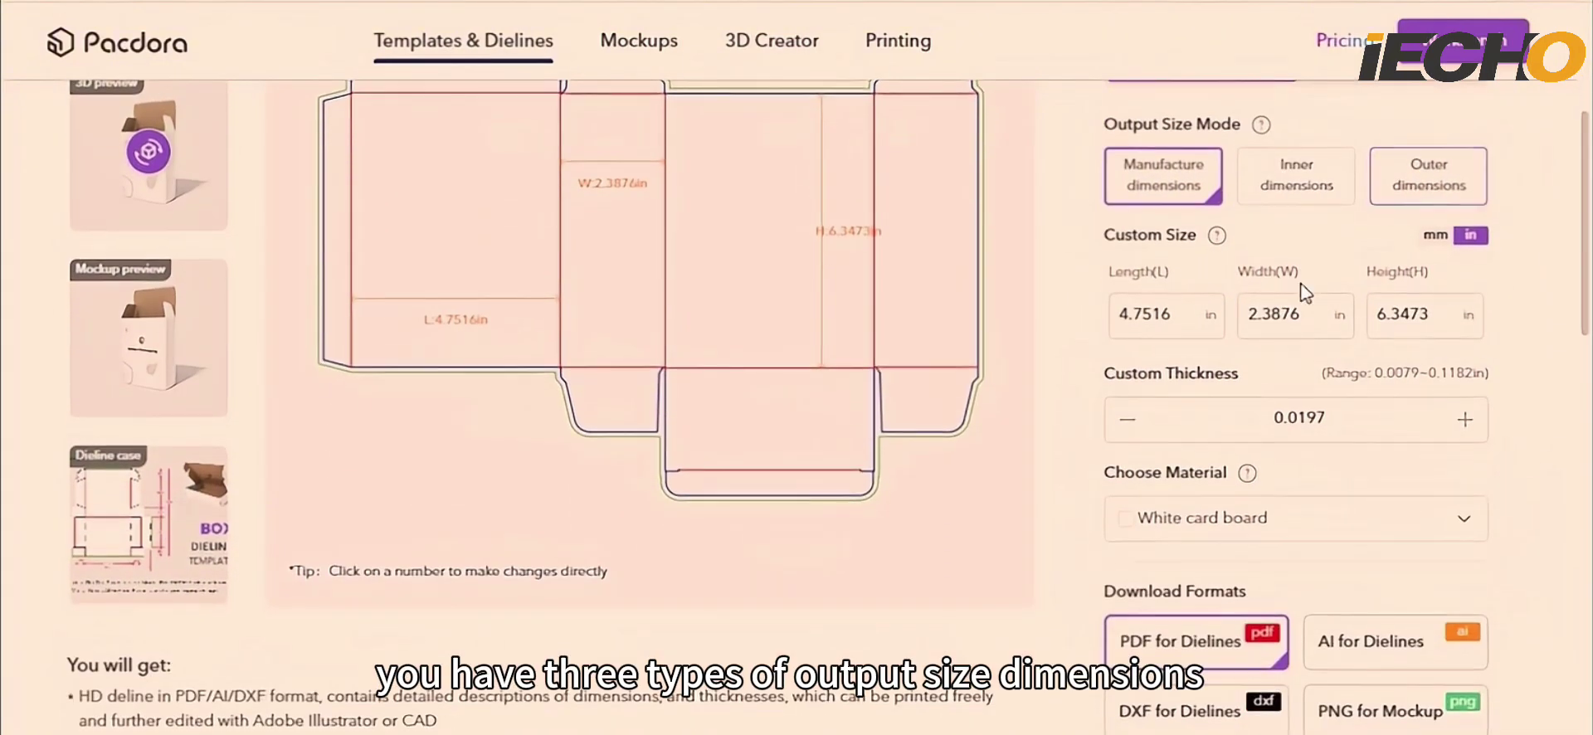
Inspect the custom length, width and height fields and the custom thickness setting.
left_click(1123, 319)
left_click(1250, 317)
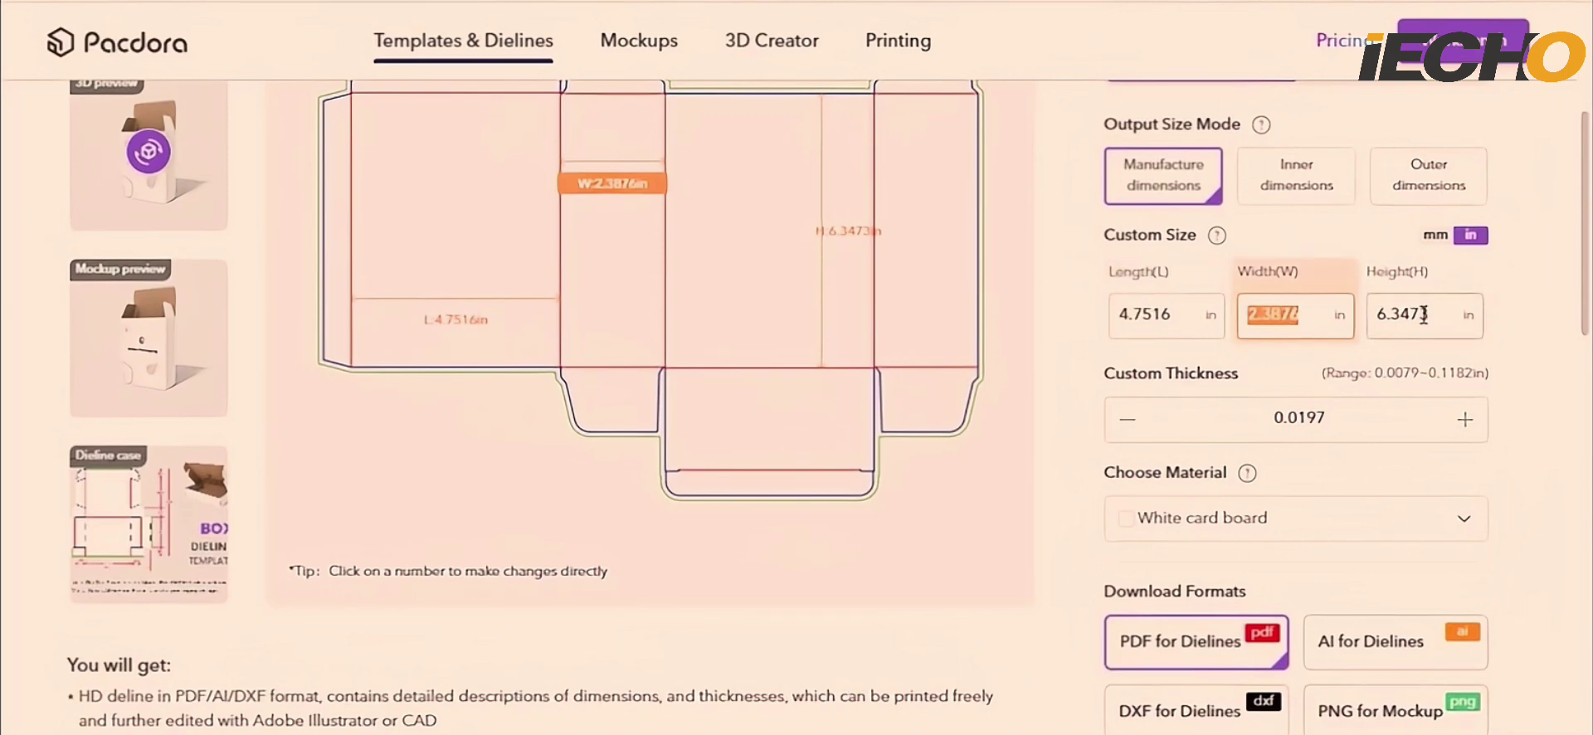
left_click(1407, 339)
triple_click(1144, 373)
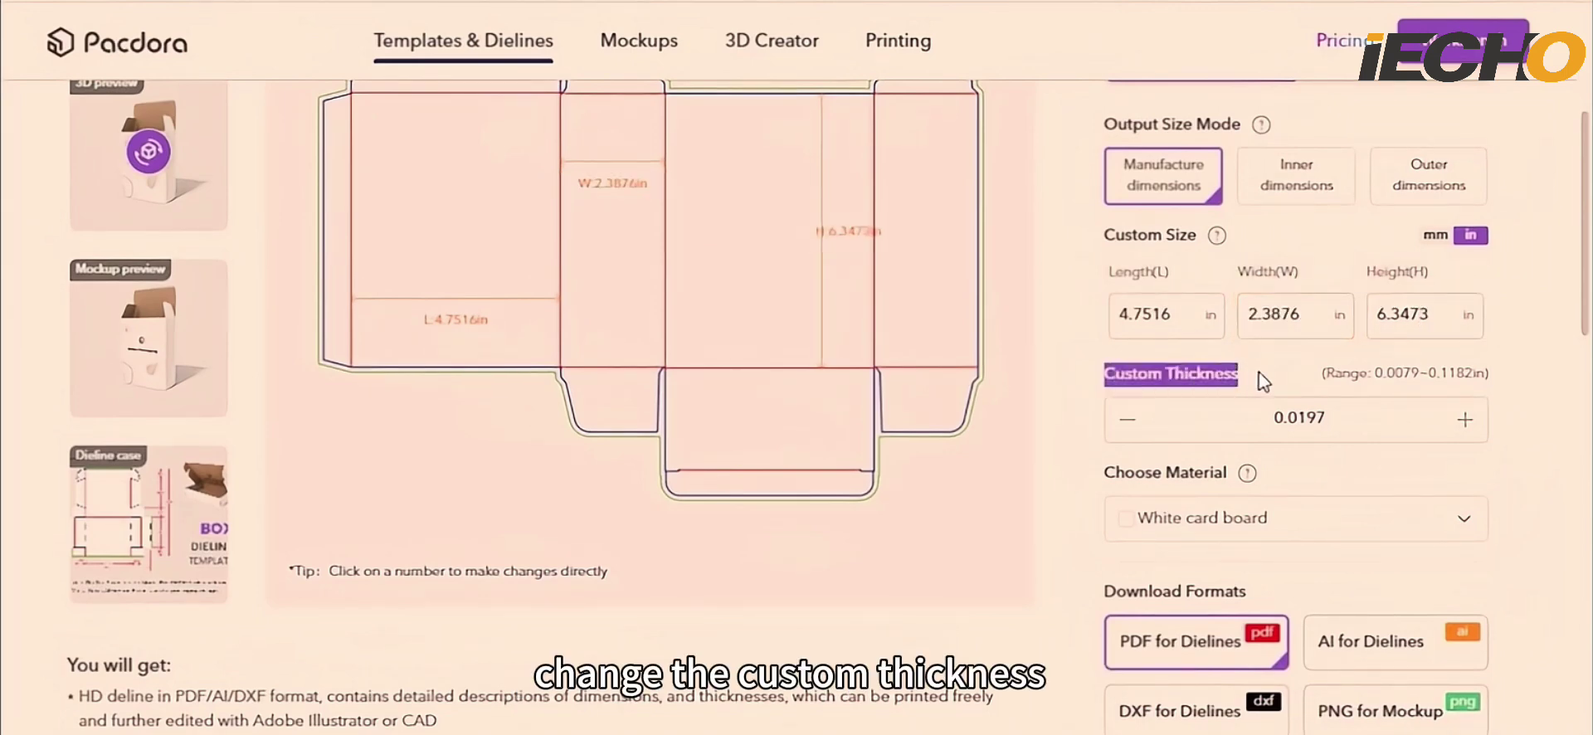
left_click(1257, 419)
Review the material choices Card board, Art paper and Corrugated board, and leave the list without picking one.
scroll(1175, 461, "down", 2)
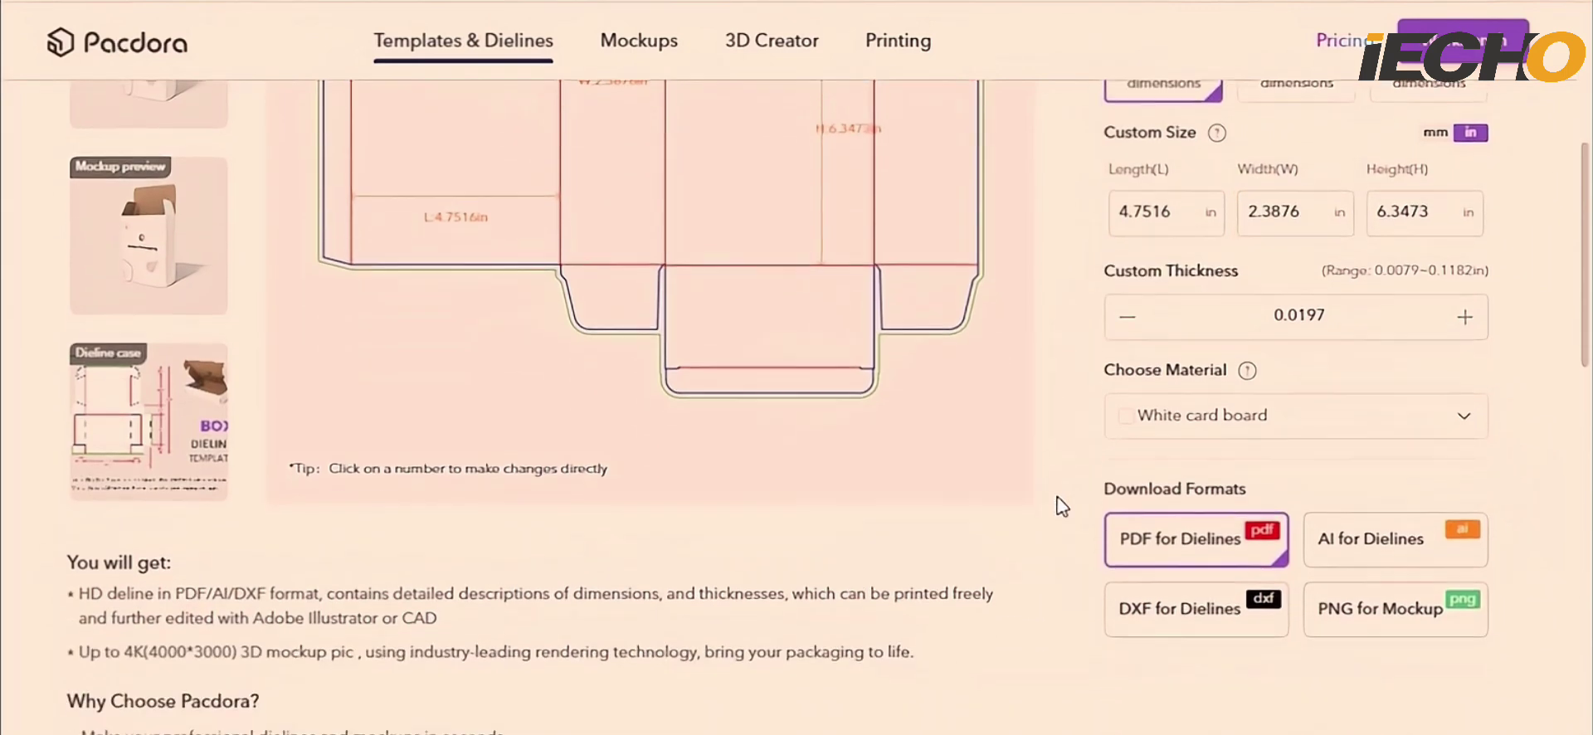
left_click(1391, 419)
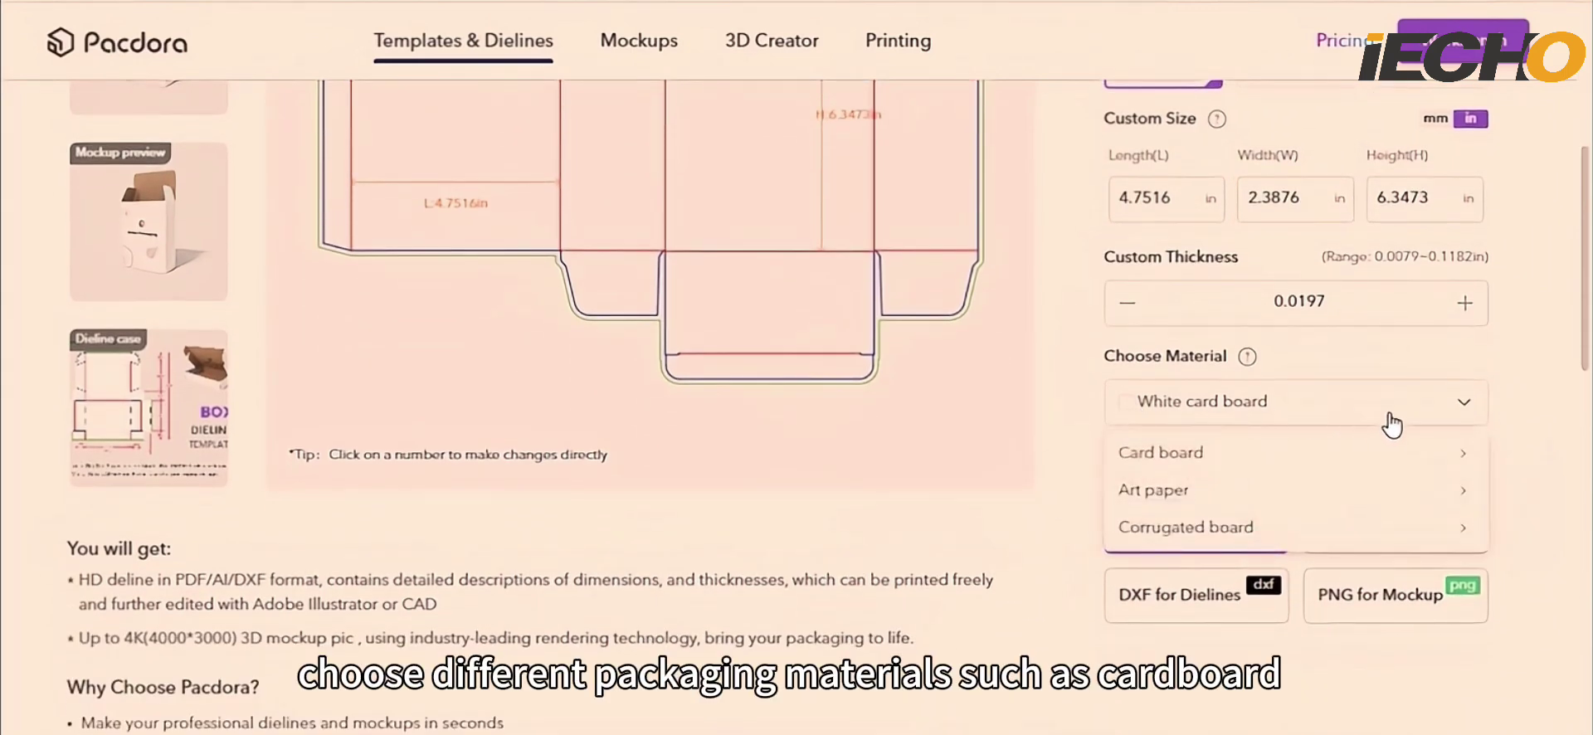
left_click(1292, 465)
left_click(1183, 499)
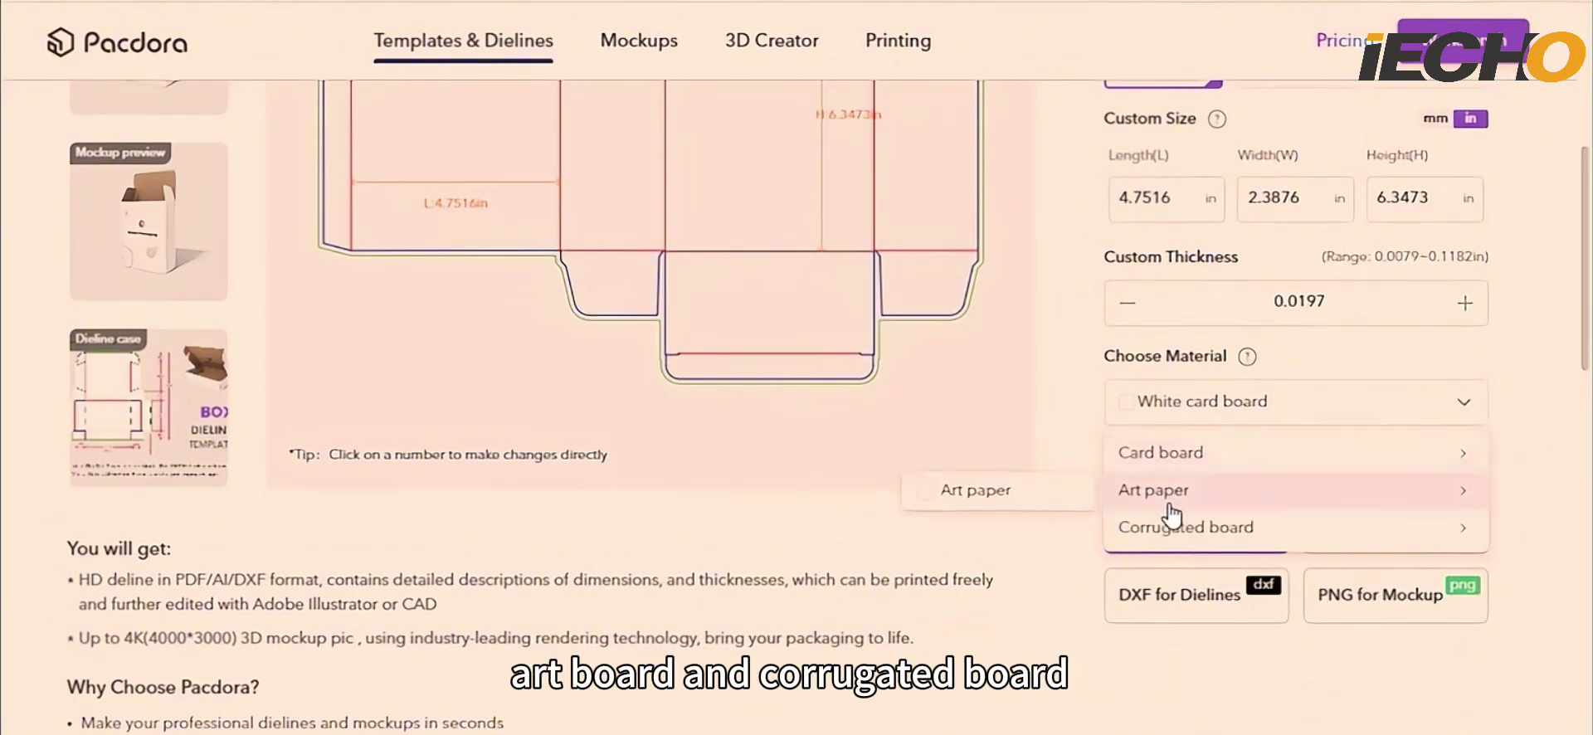
left_click(1074, 459)
Show the tuck end box's 3D preview, followed by its mockup preview.
scroll(1077, 461, "up", 5)
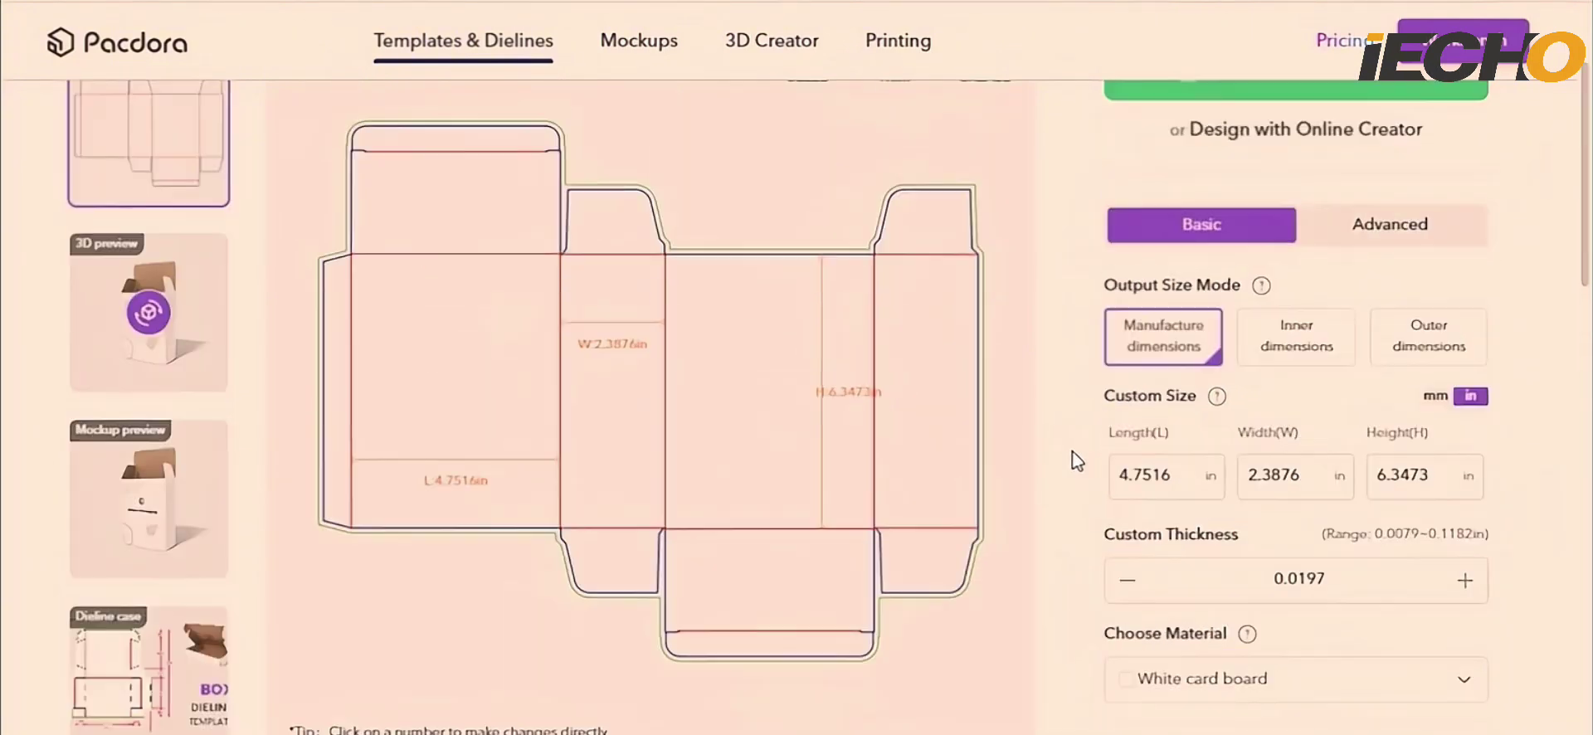
scroll(1077, 461, "up", 3)
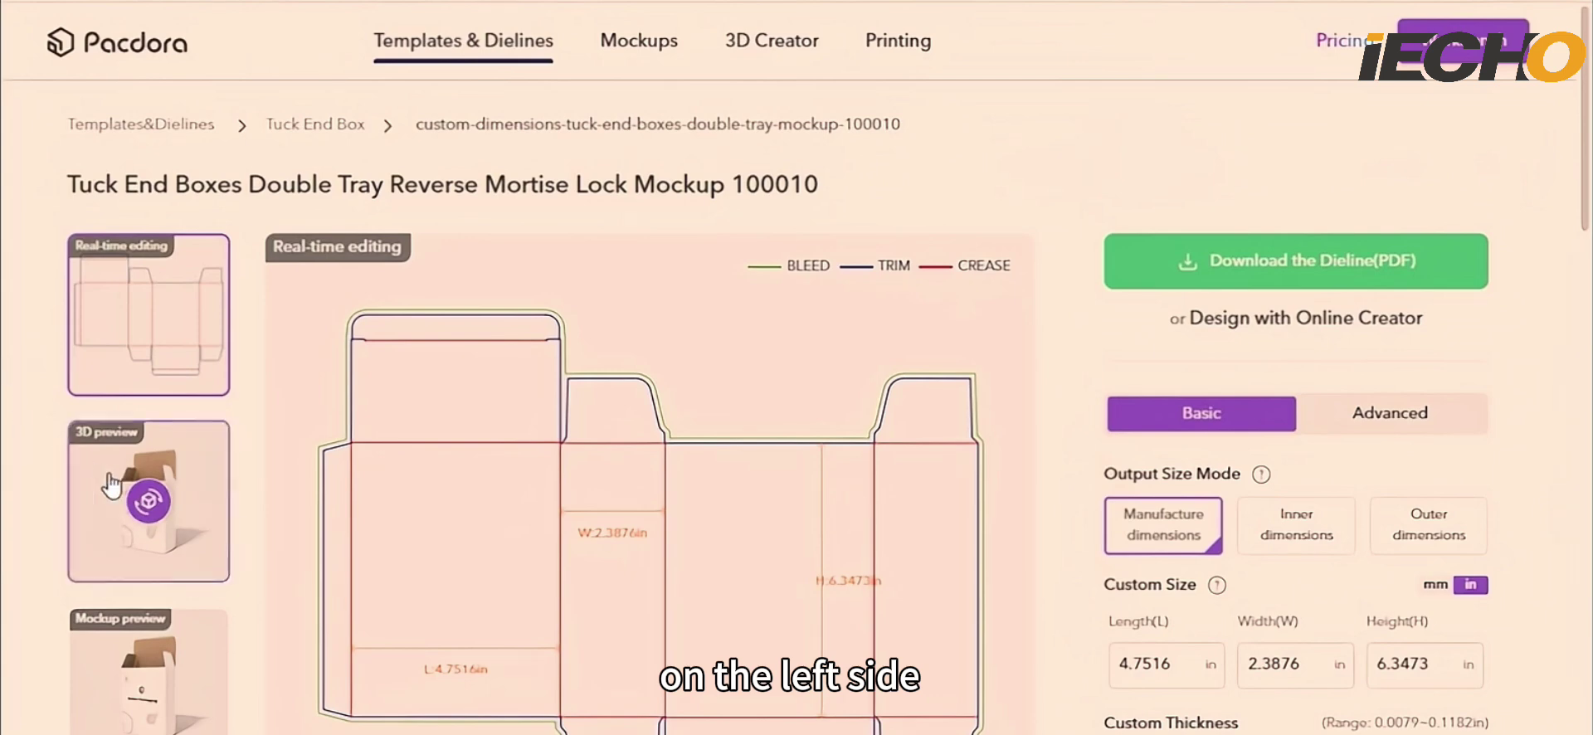
left_click(112, 487)
scroll(4, 365, "down", 3)
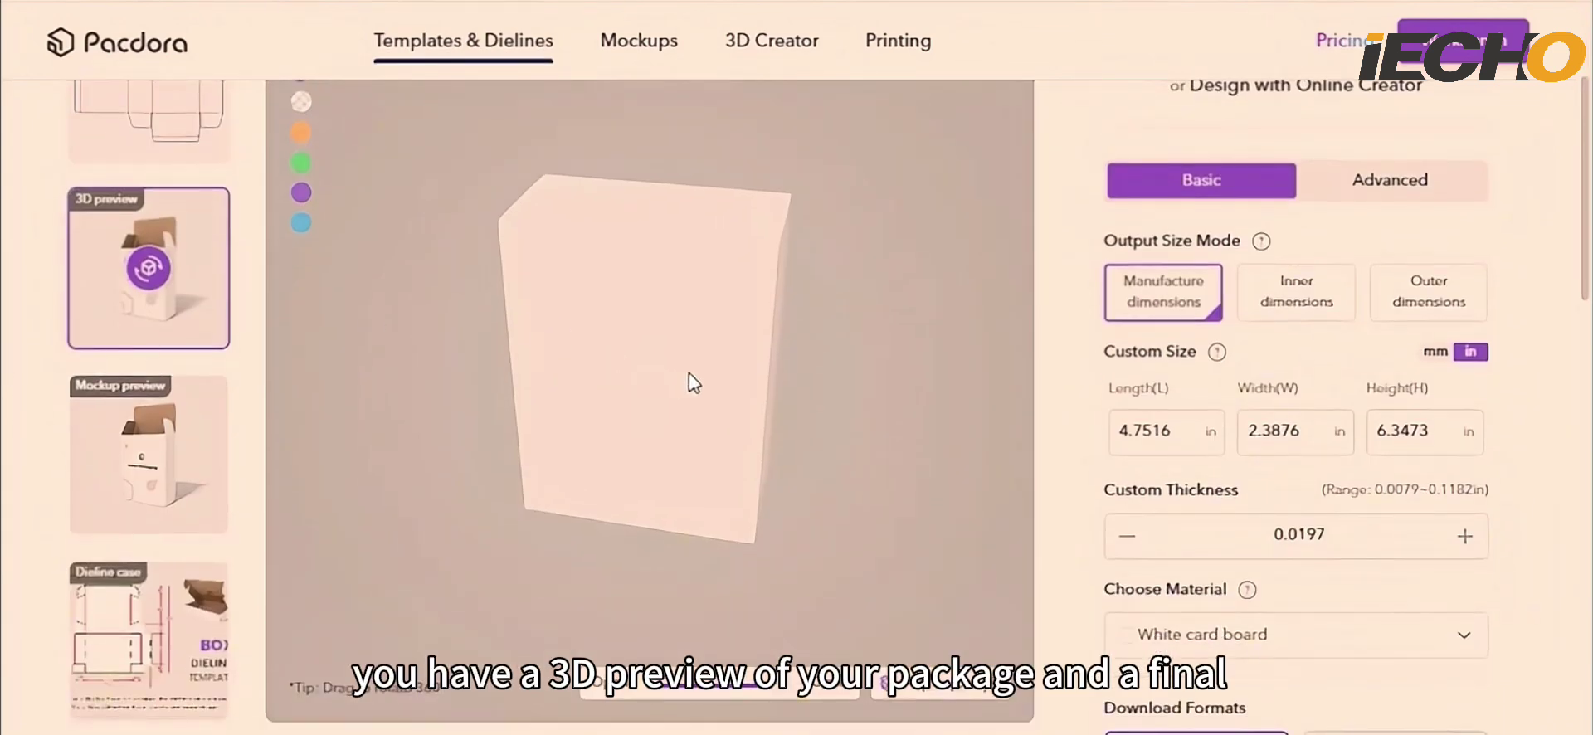
left_click(170, 436)
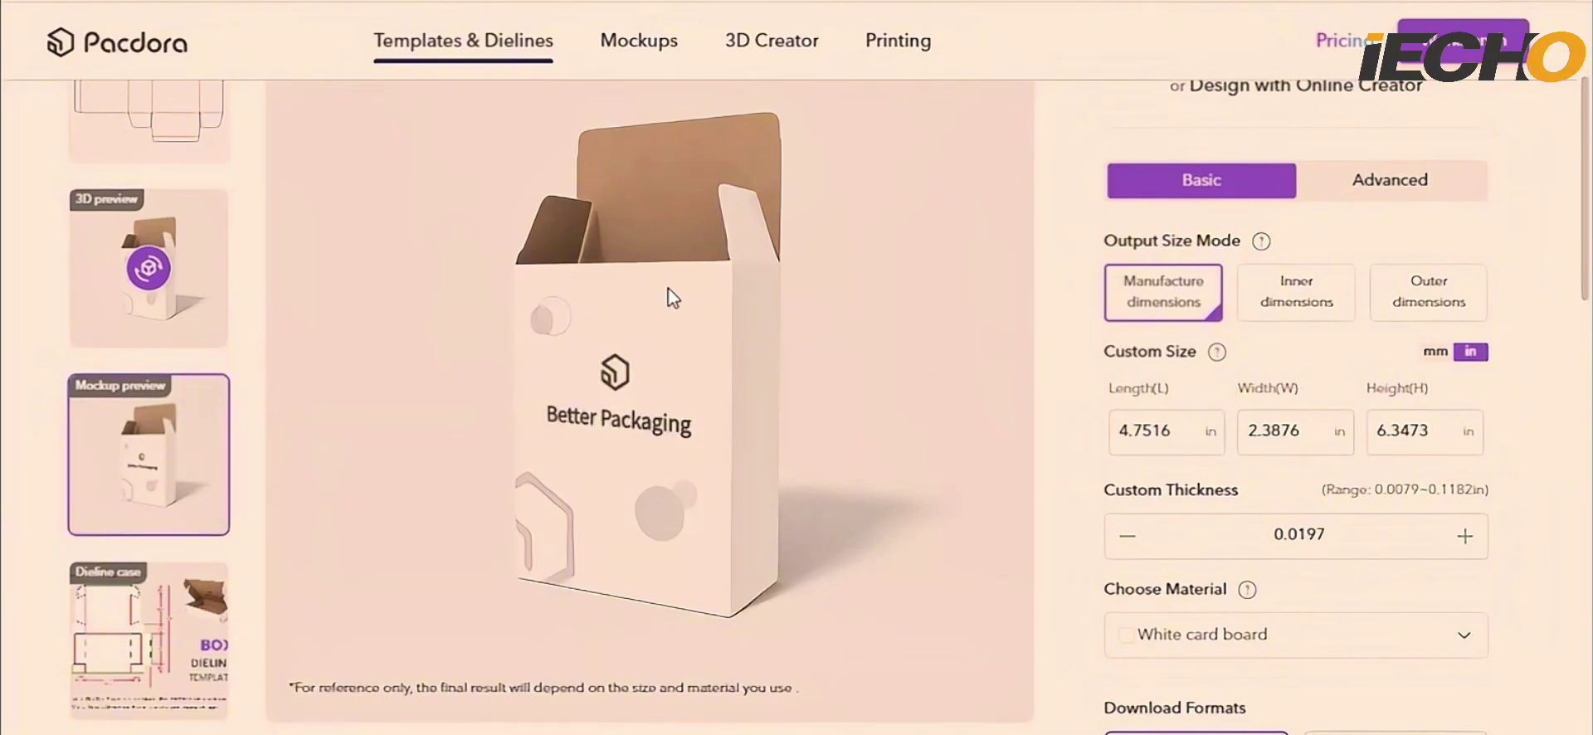
Show the dieline case image and examine the sample box dieline template.
scroll(202, 455, "down", 3)
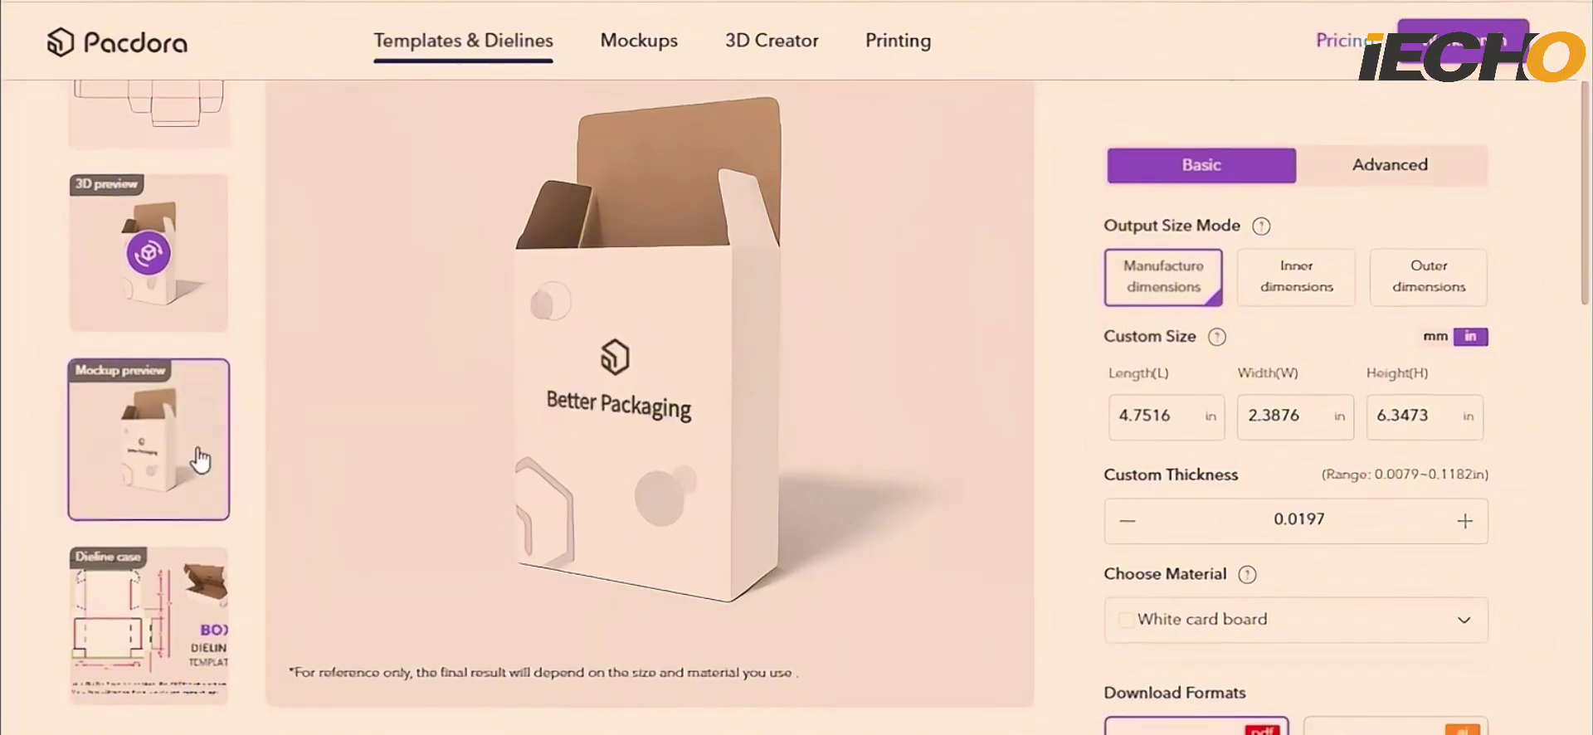
left_click(145, 463)
scroll(4, 352, "up", 2)
scroll(4, 355, "up", 3)
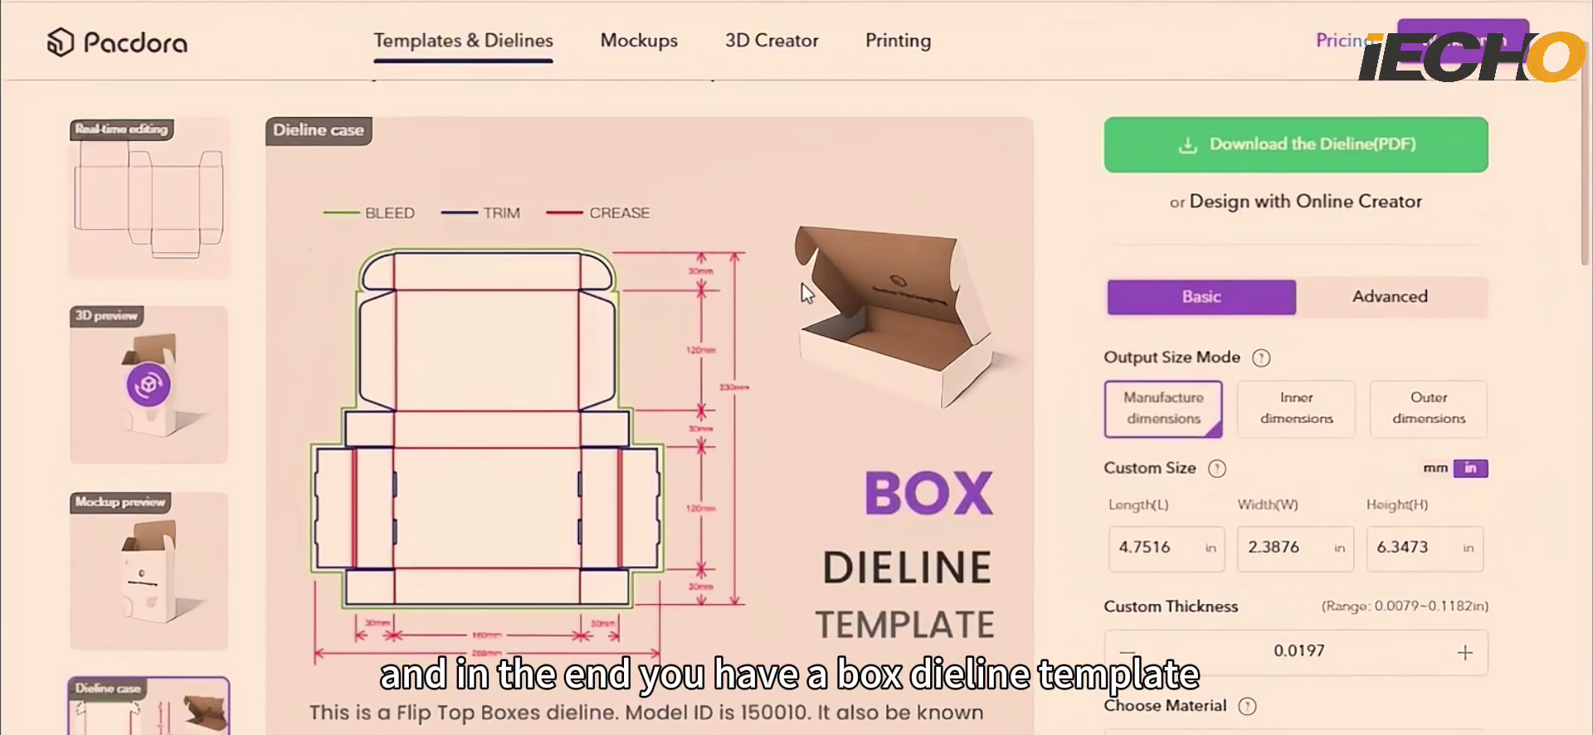
scroll(411, 225, "down", 2)
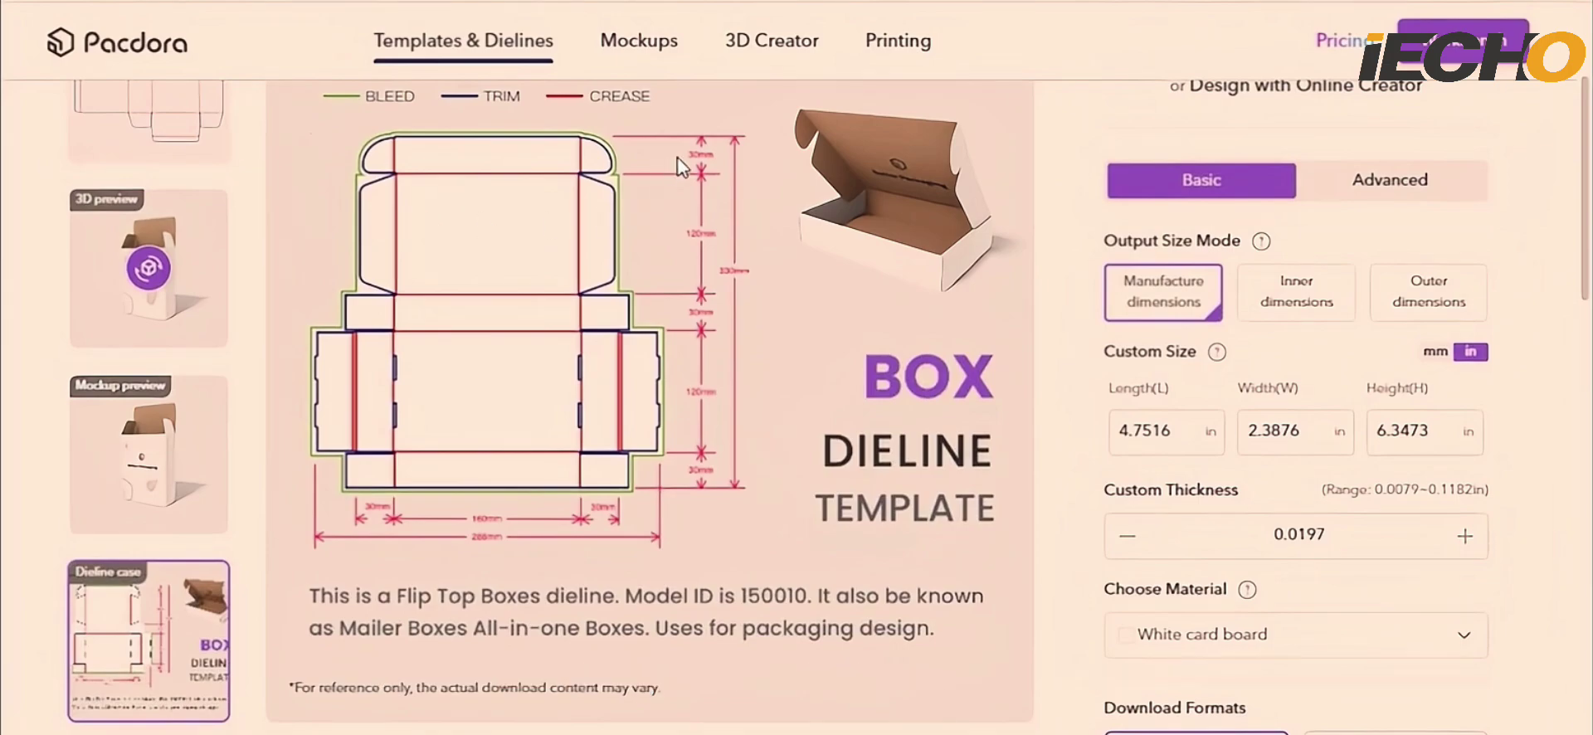
Open the dieline in the Online Creator and place the black WINE label on the wide front panel.
scroll(721, 355, "down", 2)
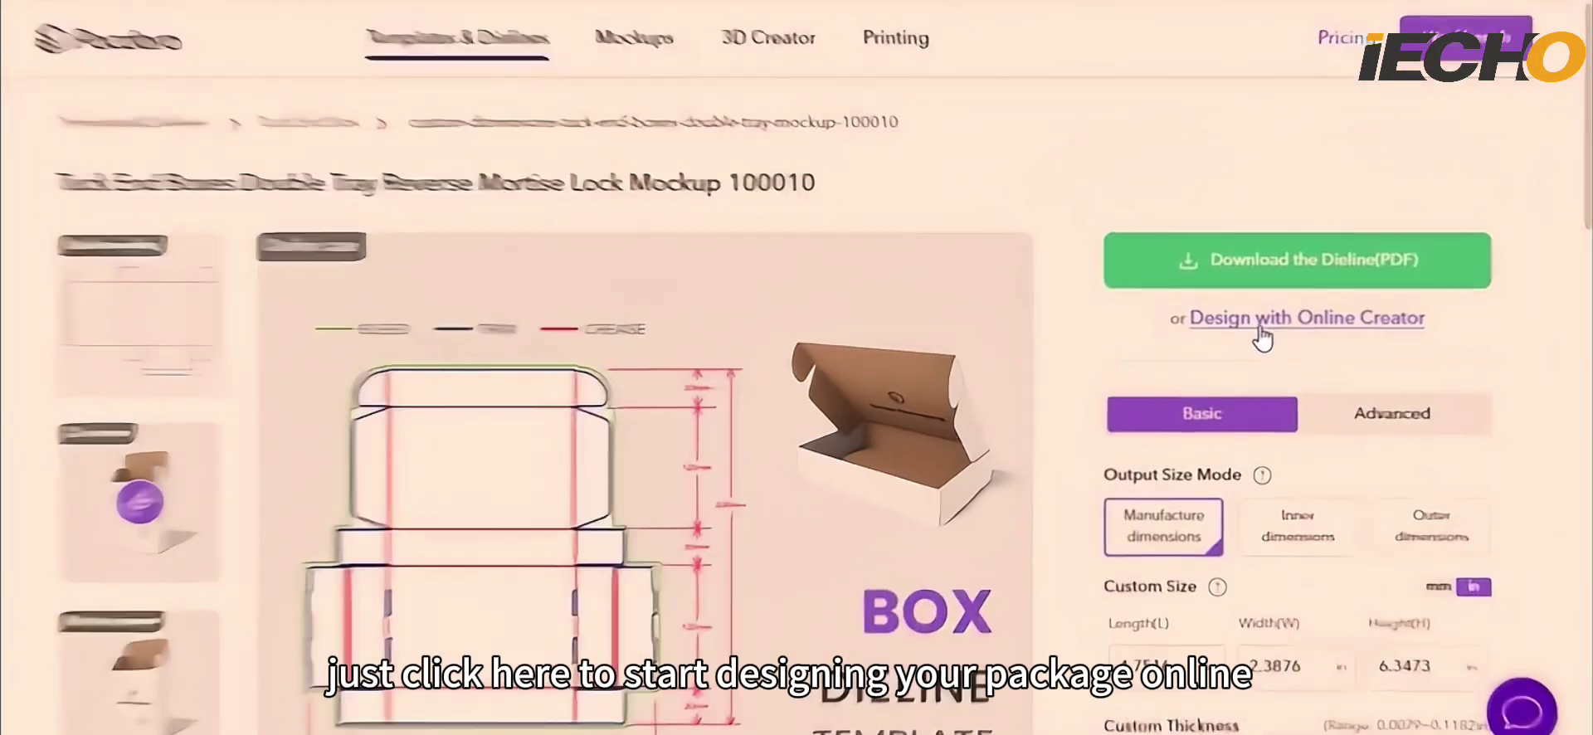
left_click(1282, 316)
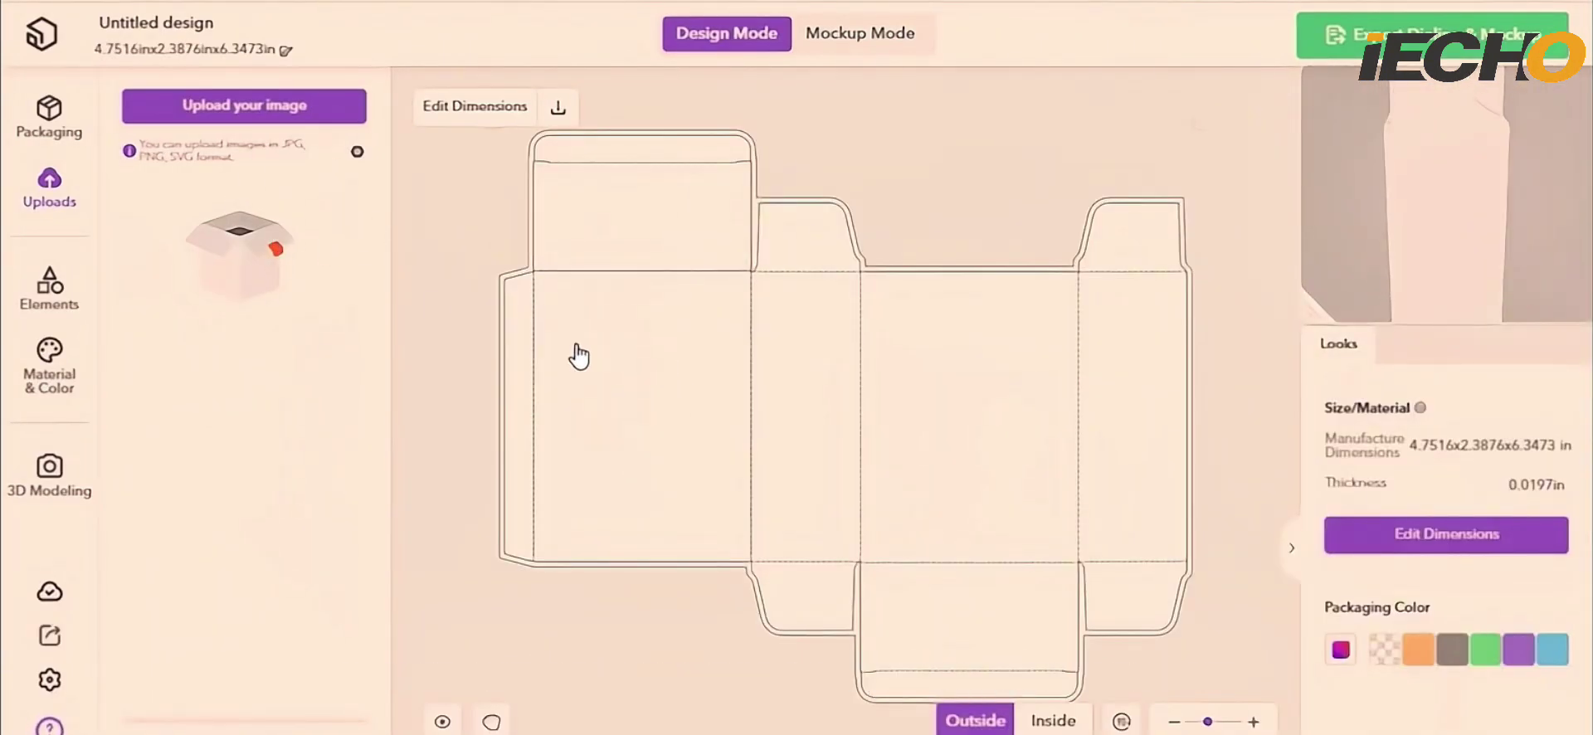
left_click(42, 300)
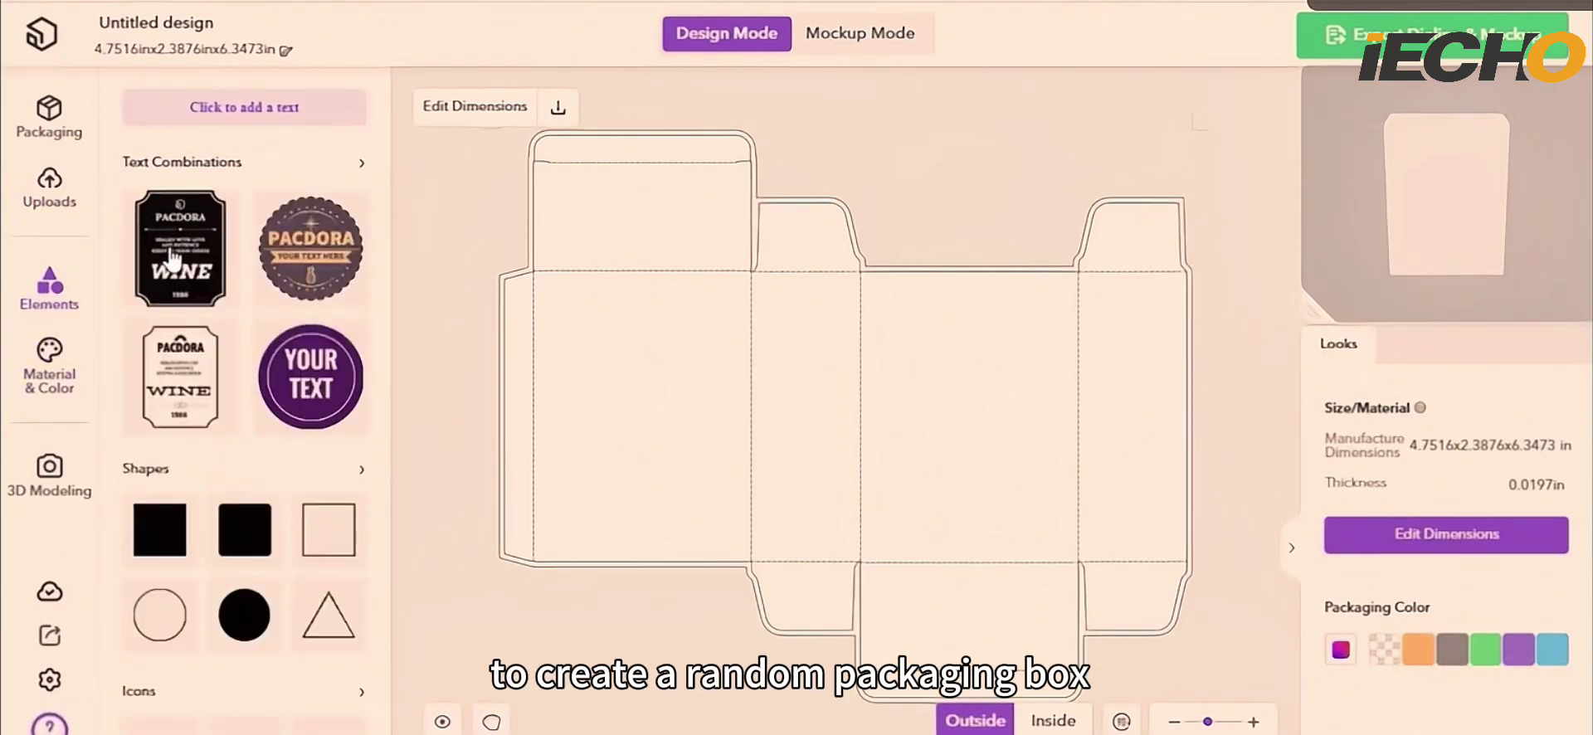
left_click(173, 257)
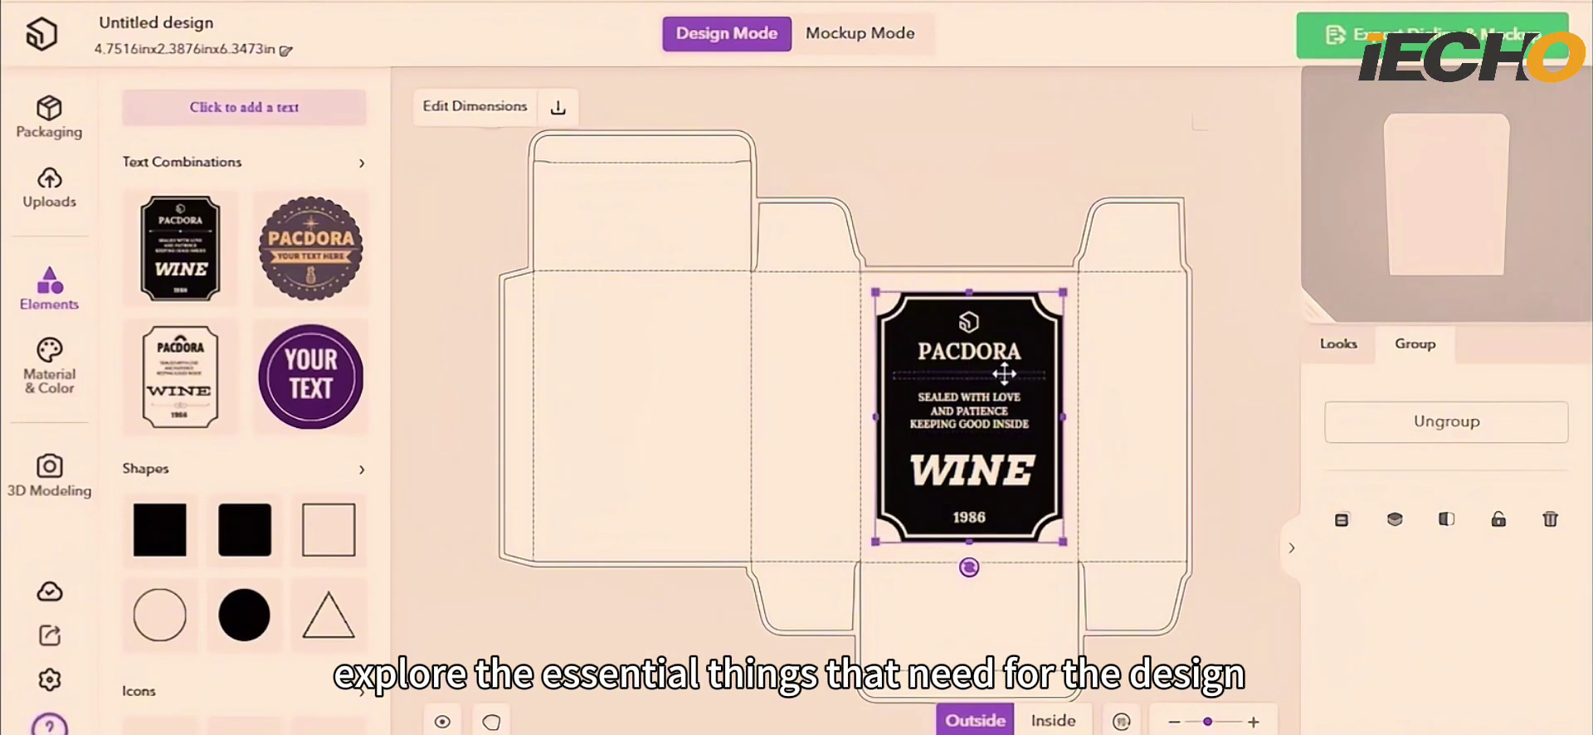
left_click_drag(1004, 374, 1004, 375)
left_click(711, 391)
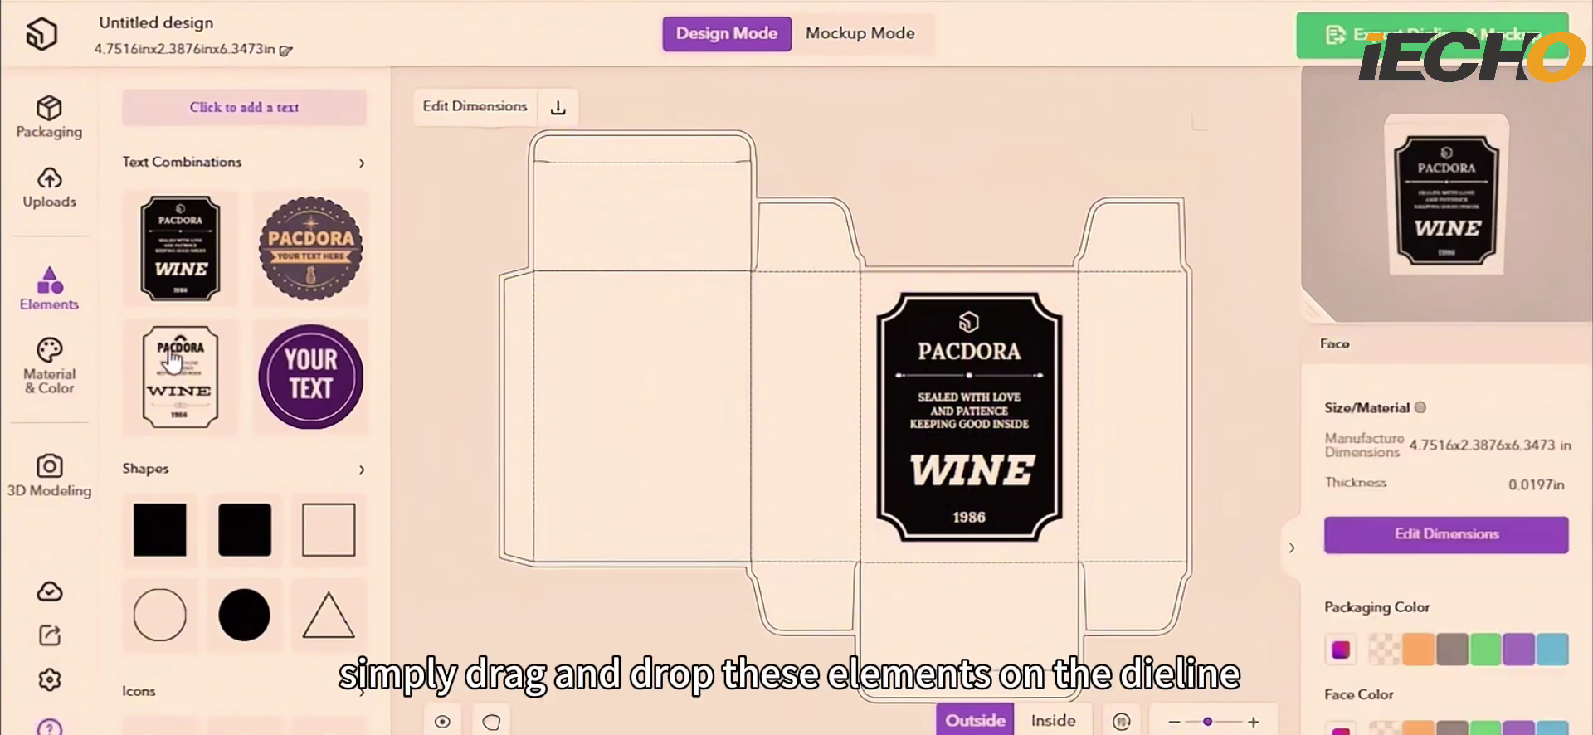
Place the white WINE label centered on the other wide panel of the dieline.
left_click_drag(180, 376, 618, 380)
left_click_drag(717, 462, 690, 422)
left_click(455, 455)
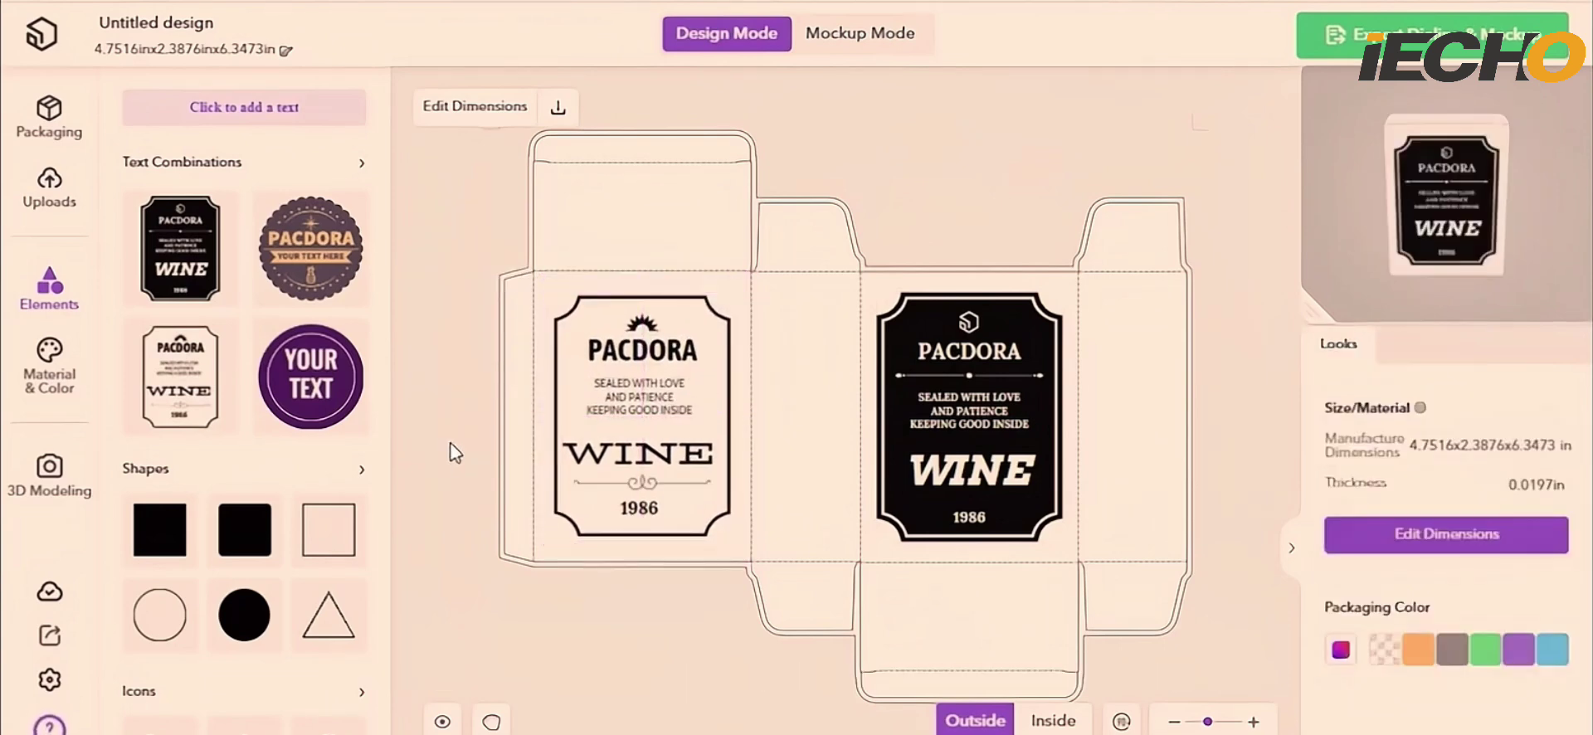
Add the round PACDORA badge to the lid flap above the white label and shrink it to fit.
left_click_drag(311, 267, 640, 229)
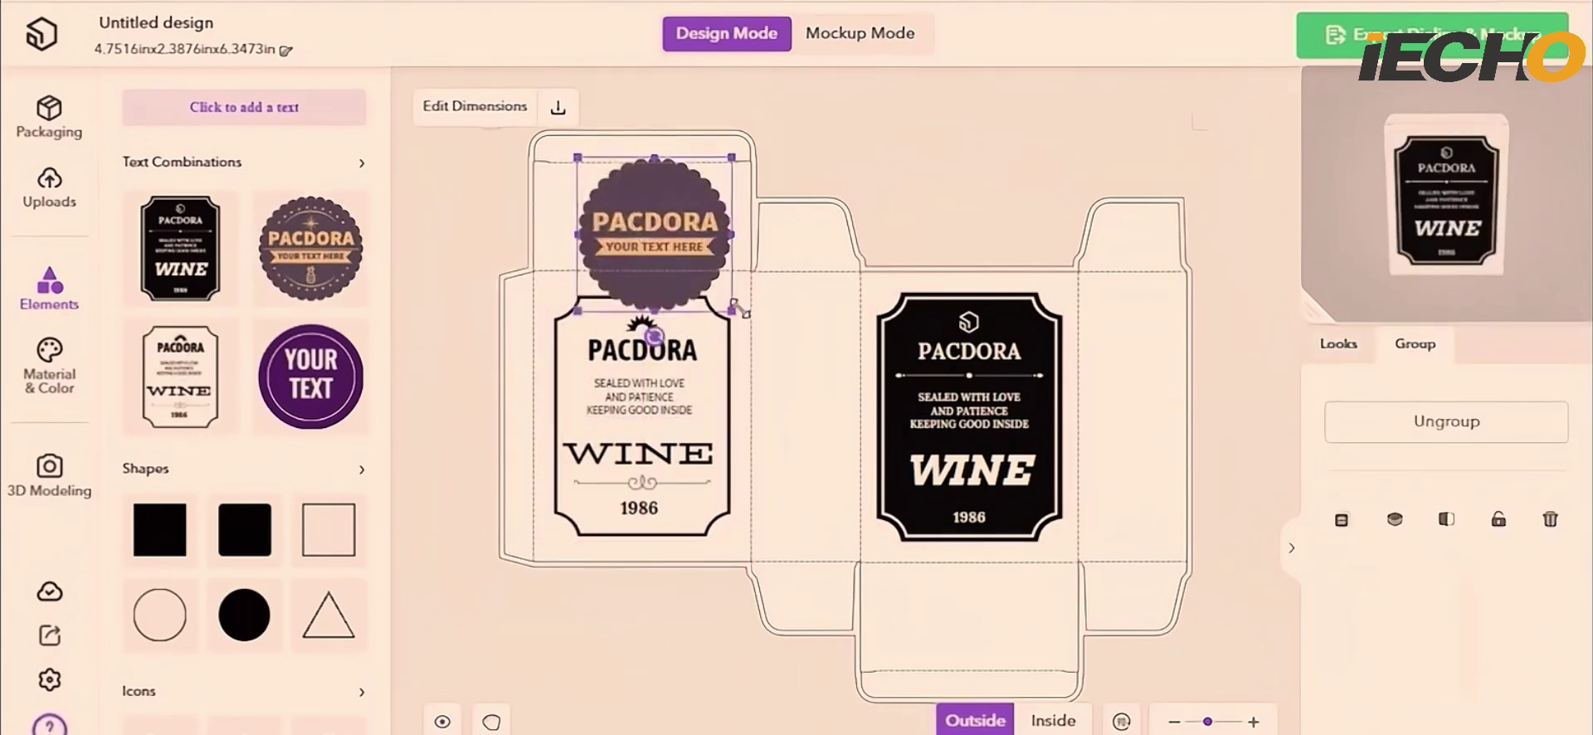
left_click_drag(736, 310, 675, 237)
left_click(434, 241)
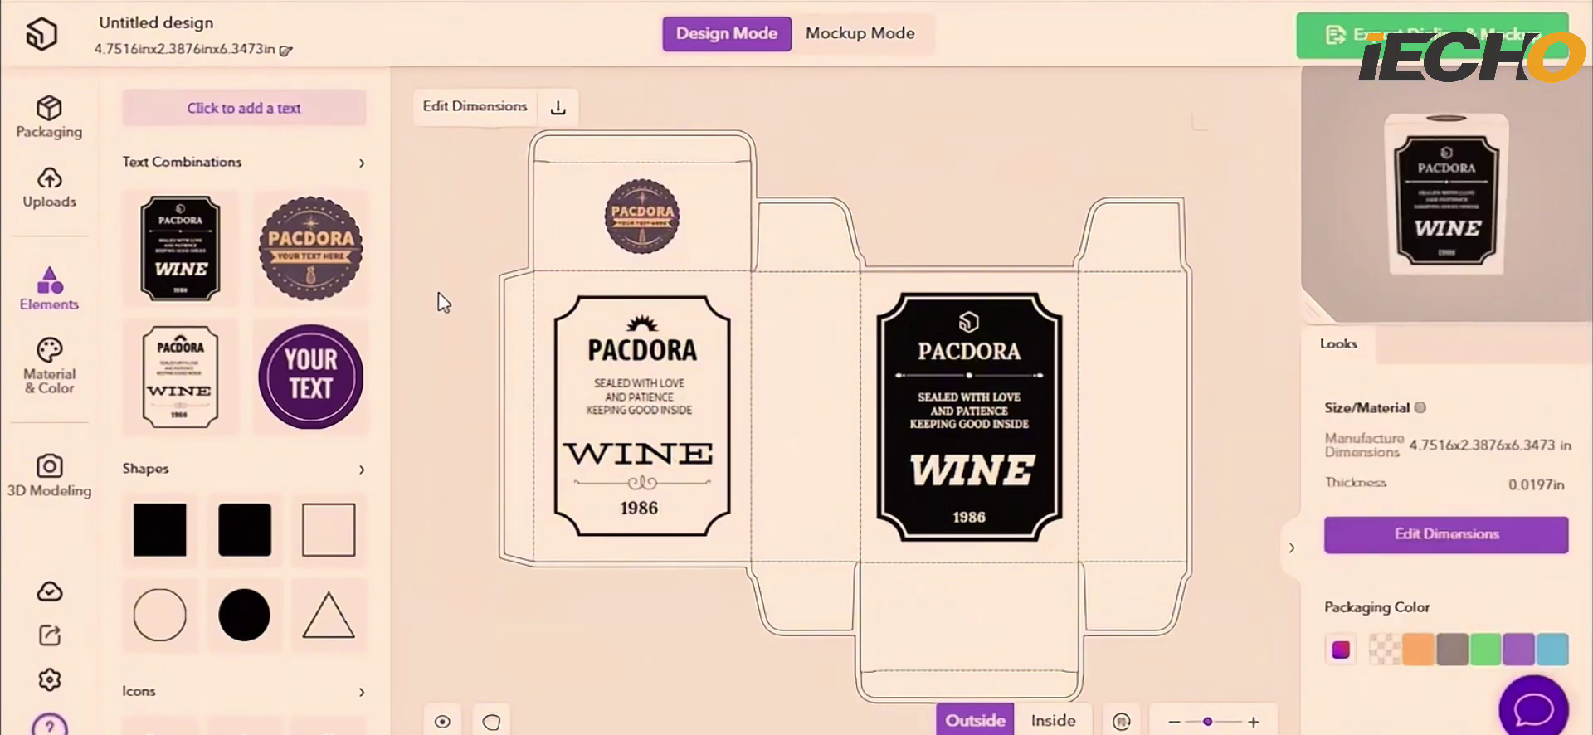
Try the orange, green, purple and blue packaging colors, and reset the packaging to transparent.
left_click(1419, 650)
left_click(1486, 649)
left_click(1519, 650)
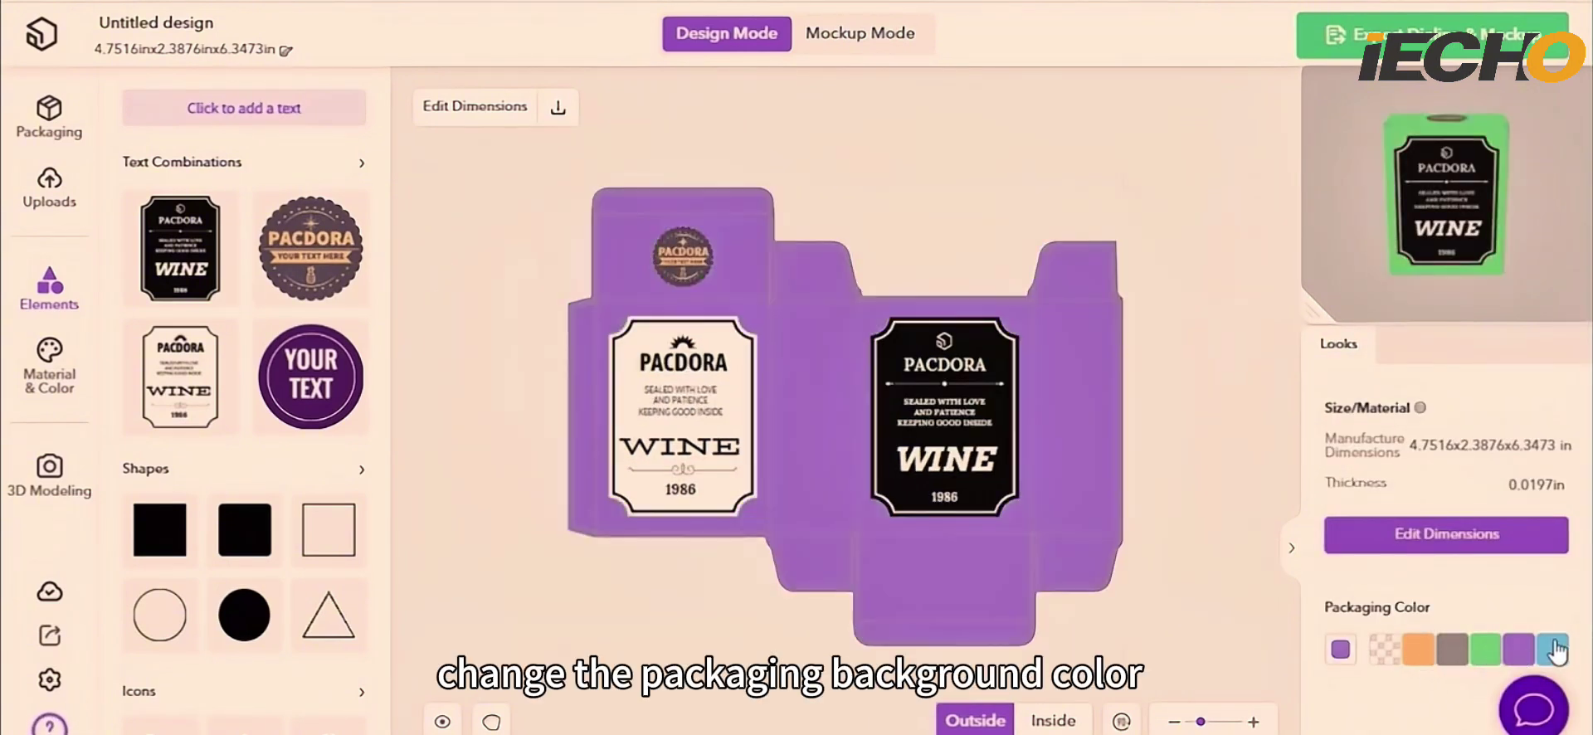
left_click(1552, 650)
left_click(1385, 651)
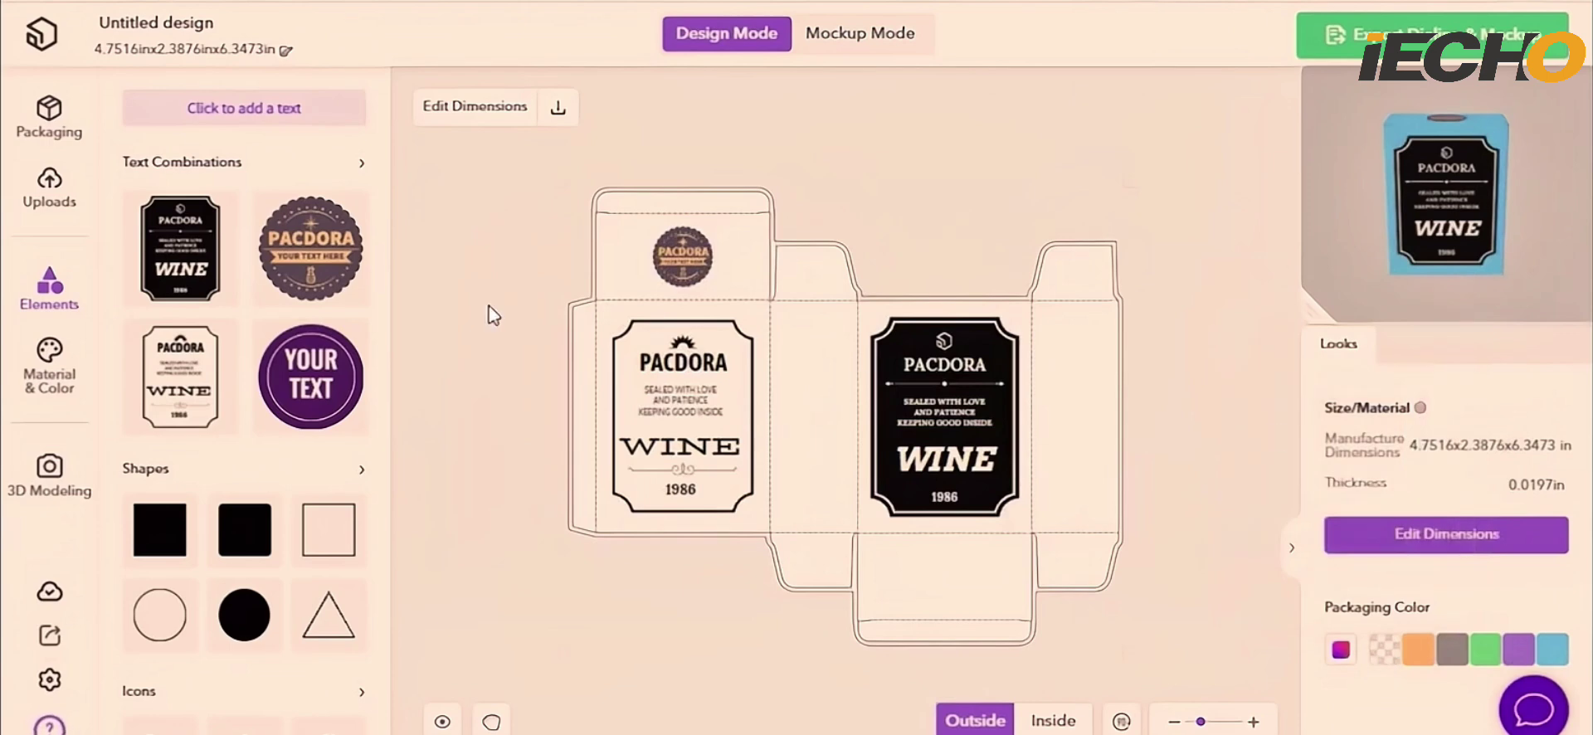
Place the recycling bin icon on the flap below the black label and rotate it upside down.
scroll(324, 465, "down", 5)
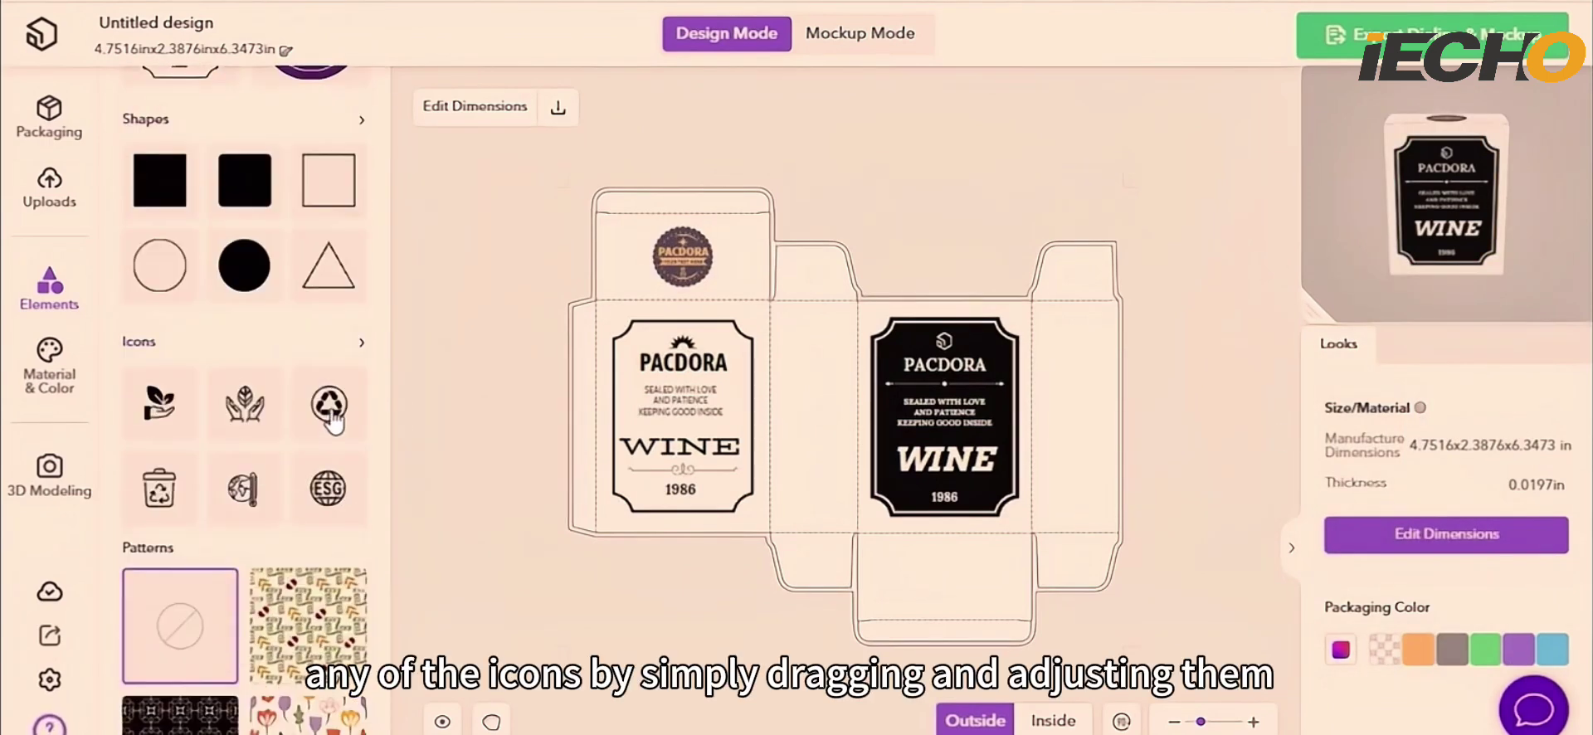
left_click_drag(935, 554, 928, 549)
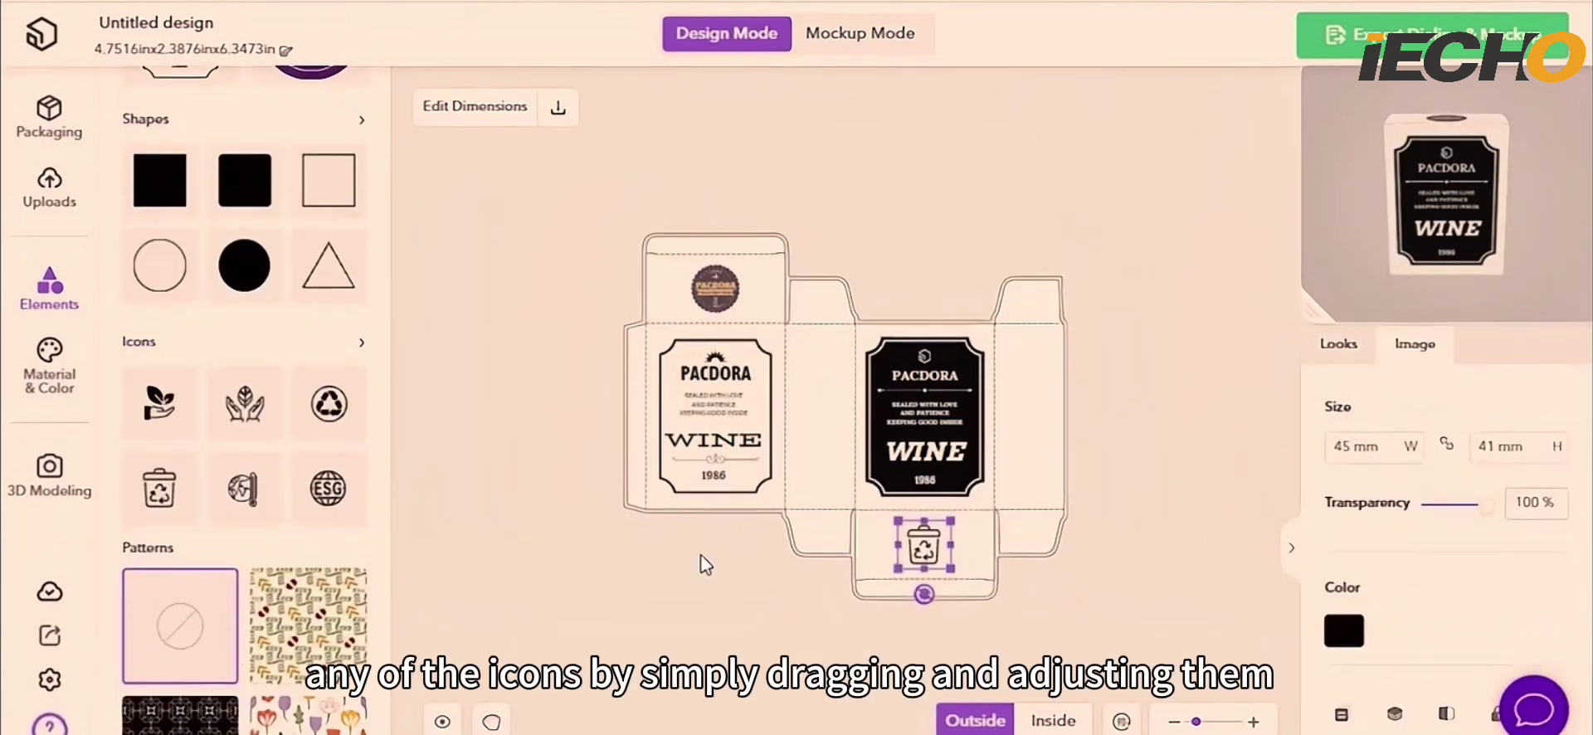
left_click_drag(922, 595, 922, 523)
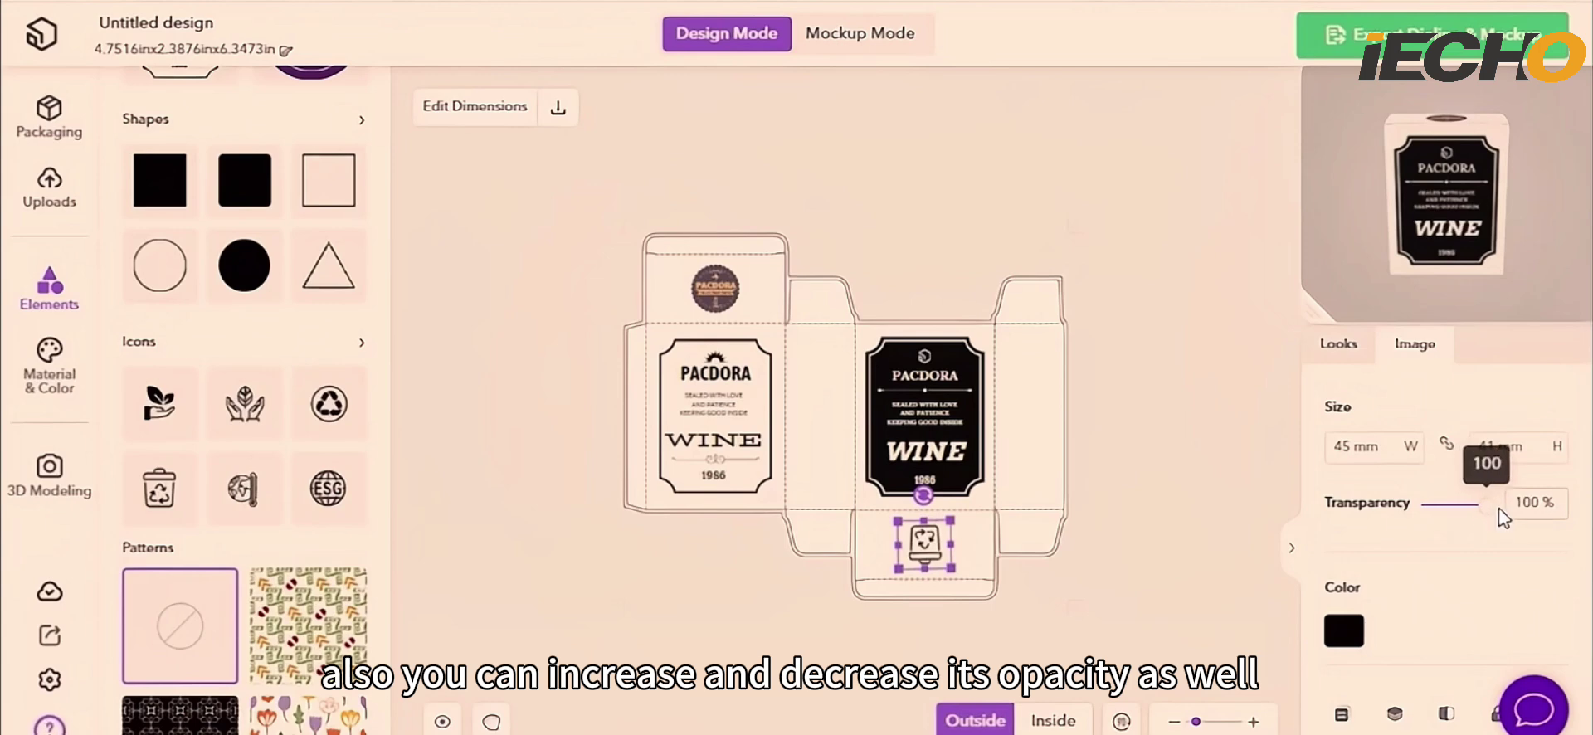
left_click(1150, 528)
Browse the patterns, try the first beige one on the packaging, and remove it again.
scroll(290, 472, "down", 10)
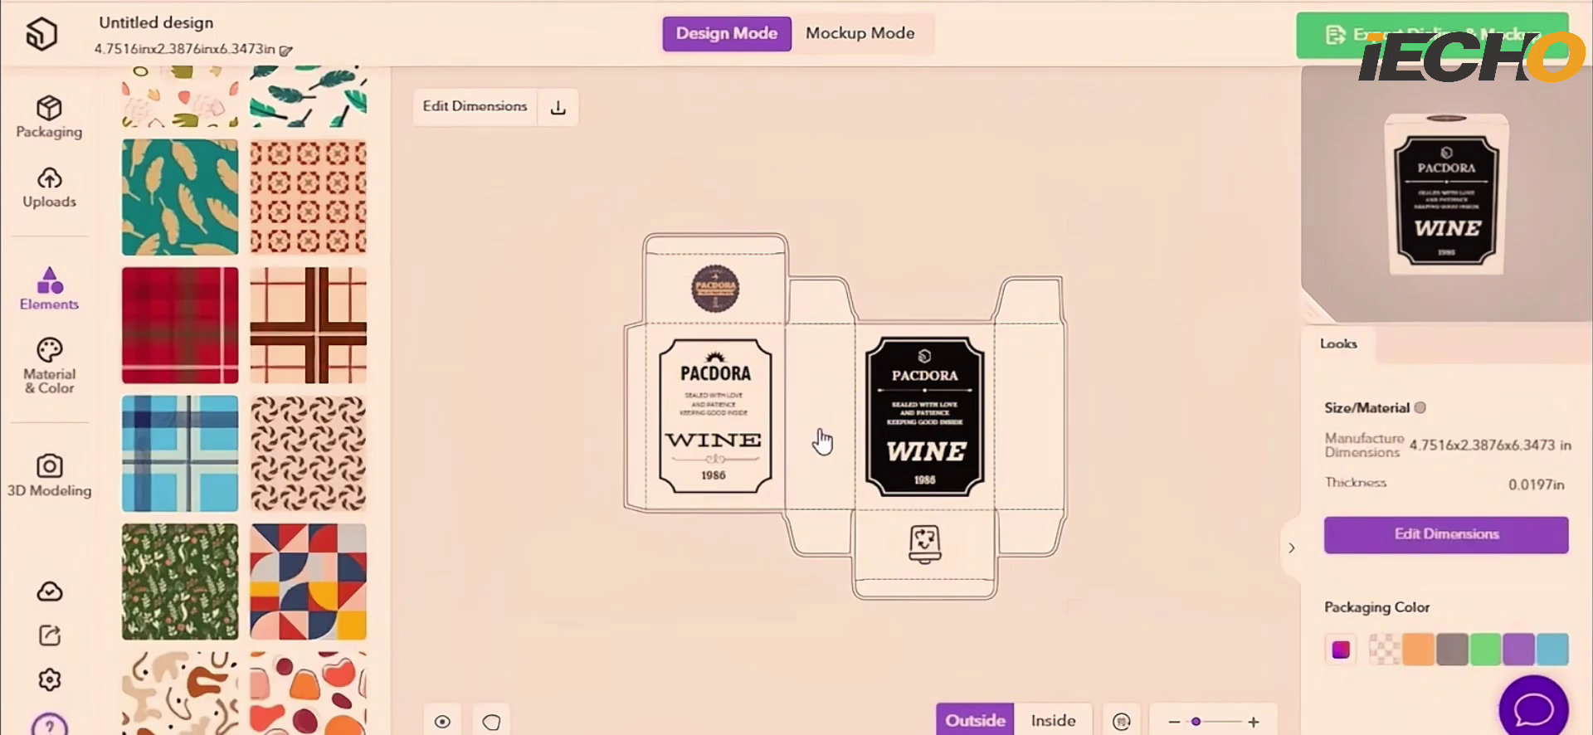
scroll(215, 501, "up", 3)
left_click(294, 408)
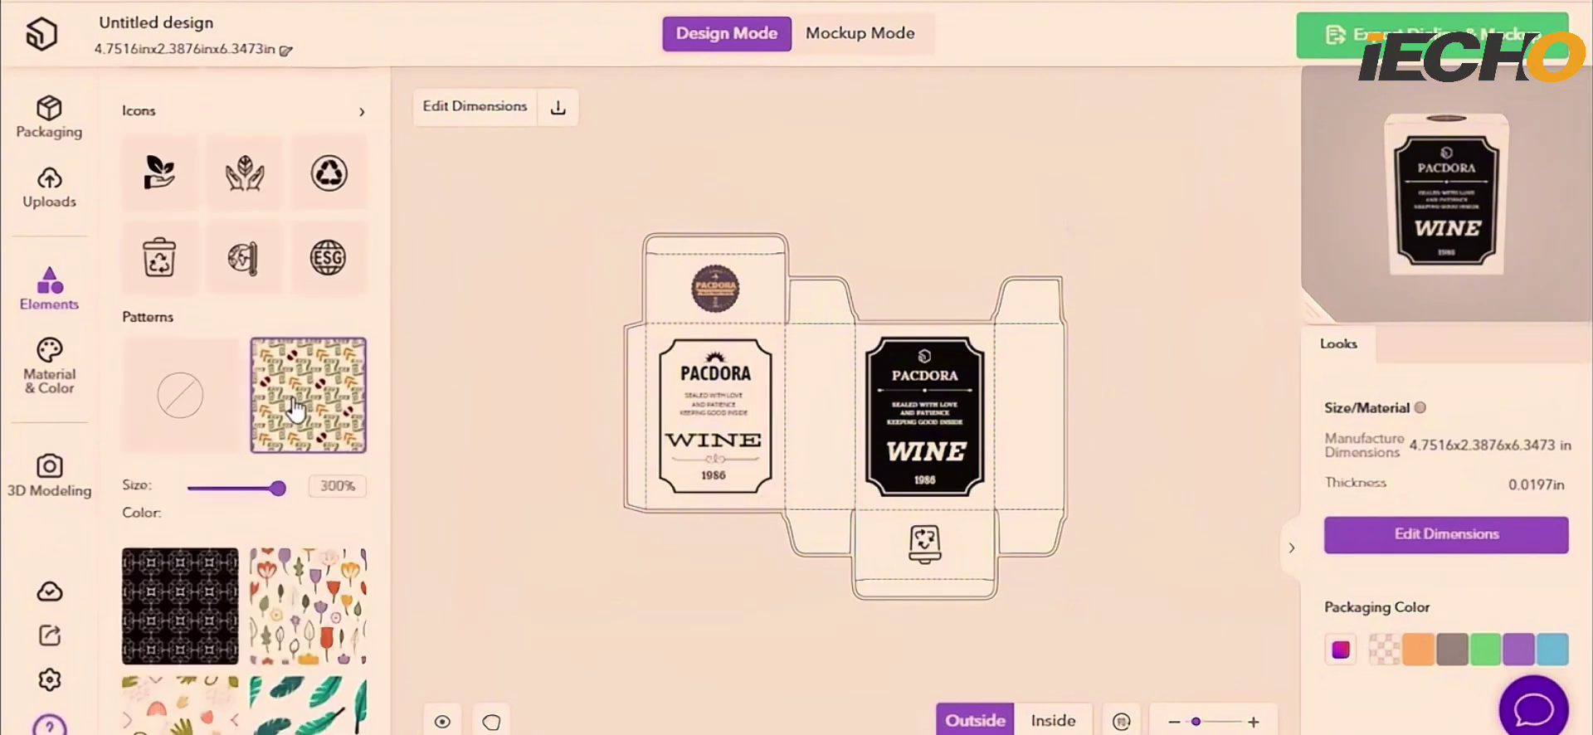
scroll(295, 408, "down", 5)
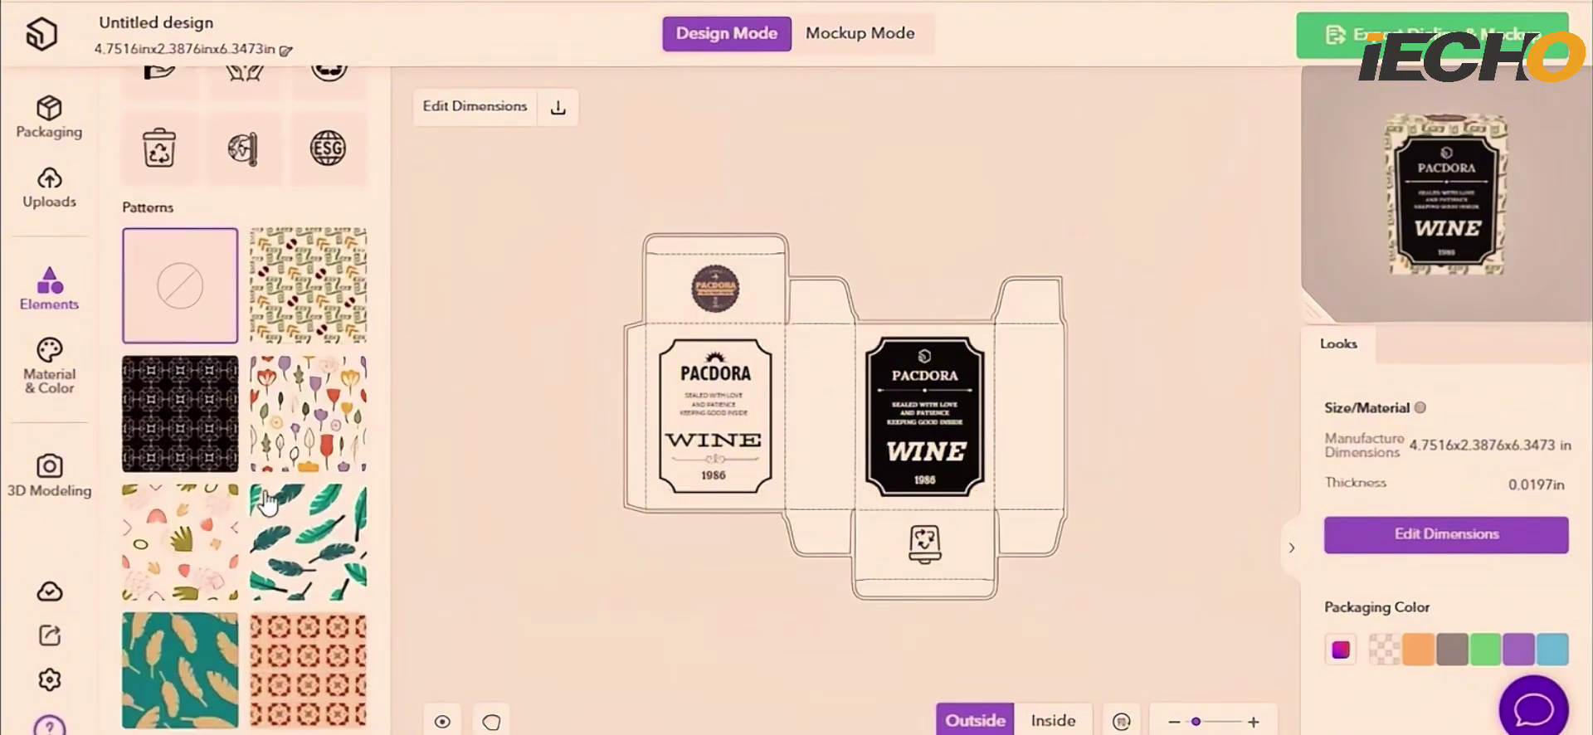
Apply the pattern with rainbows and green leaves to the packaging and set its size to 77%.
scroll(213, 431, "up", 2)
left_click(209, 431)
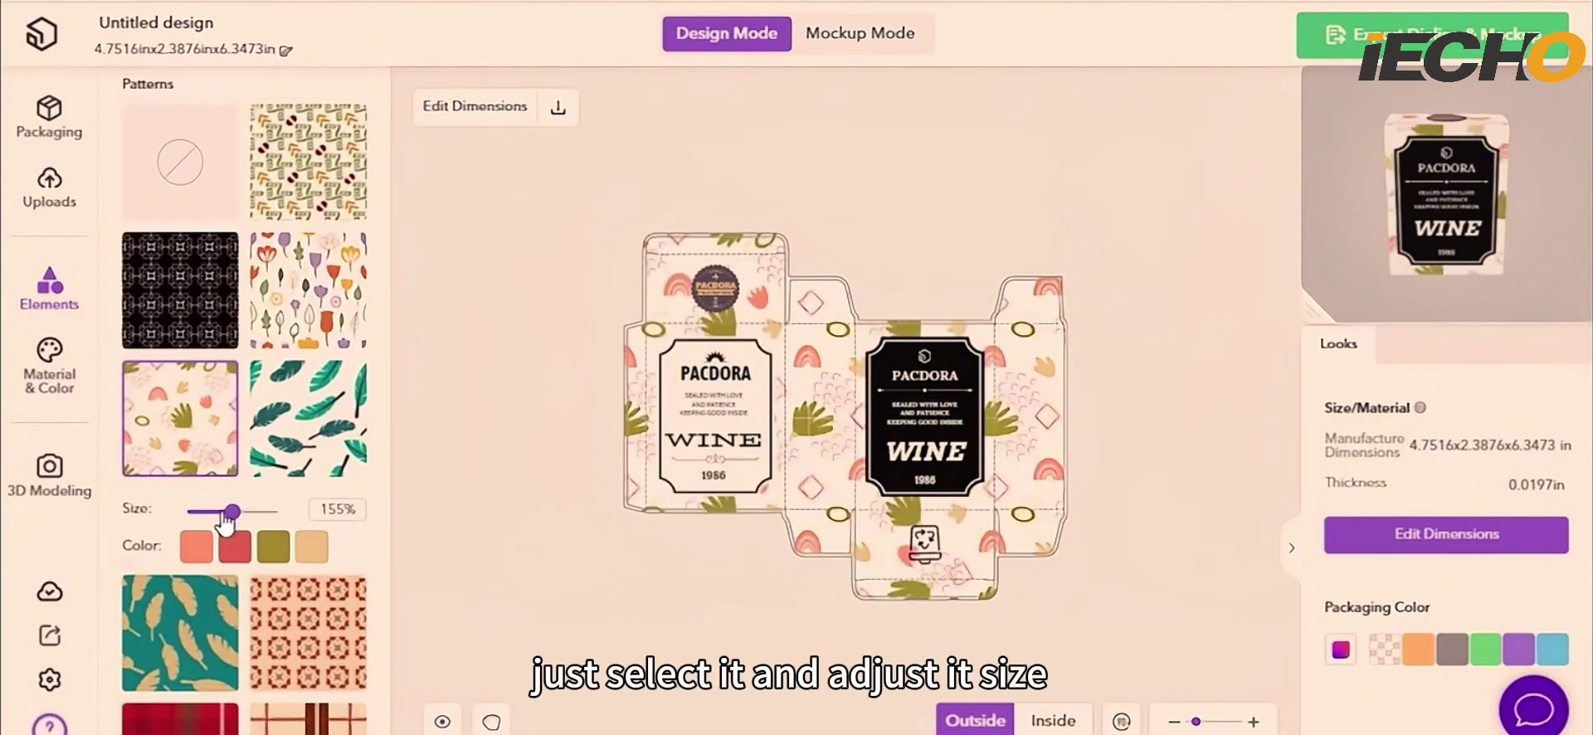
left_click_drag(224, 516, 204, 514)
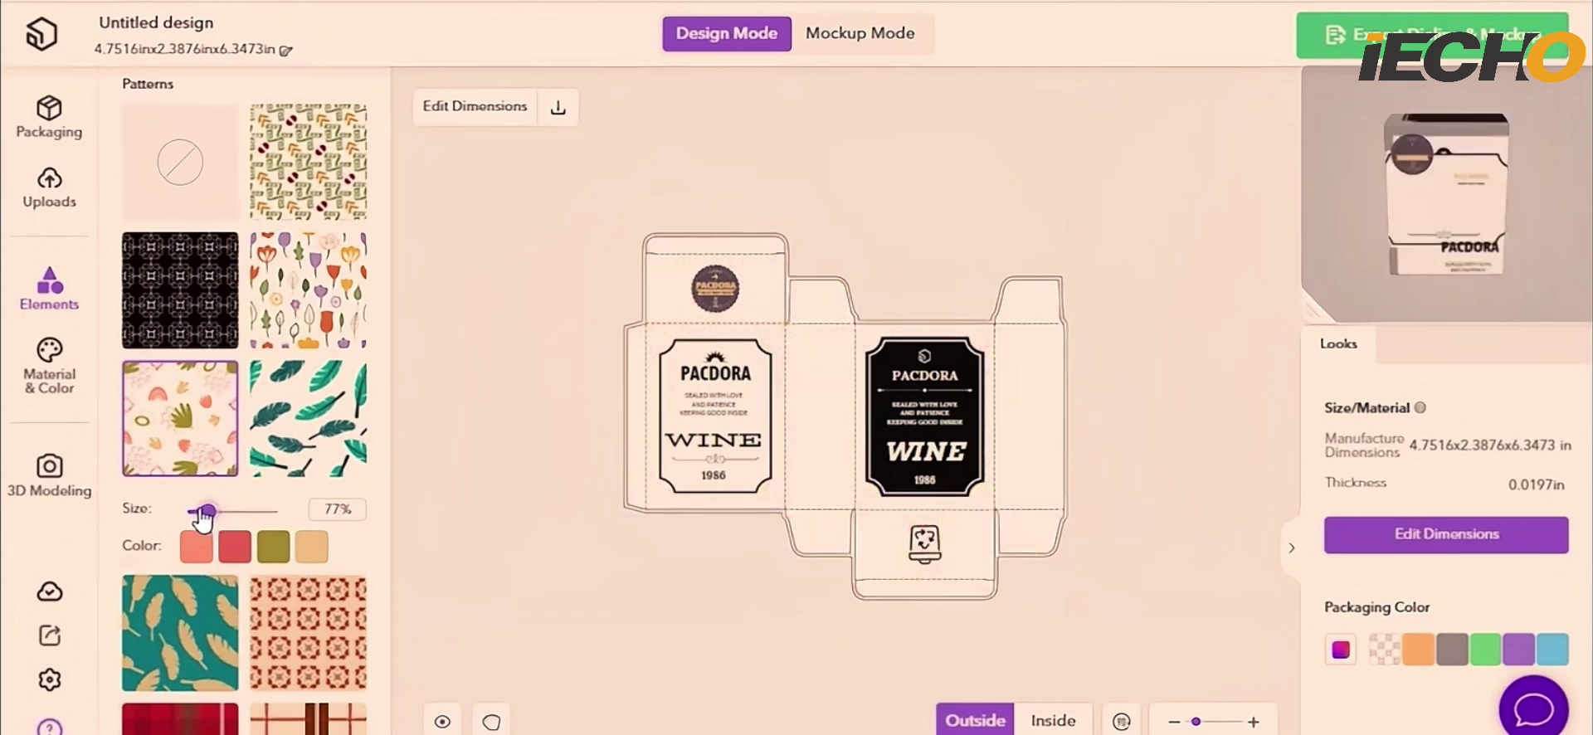
Change the pattern's pink color to a dark reddish brown.
left_click(205, 556)
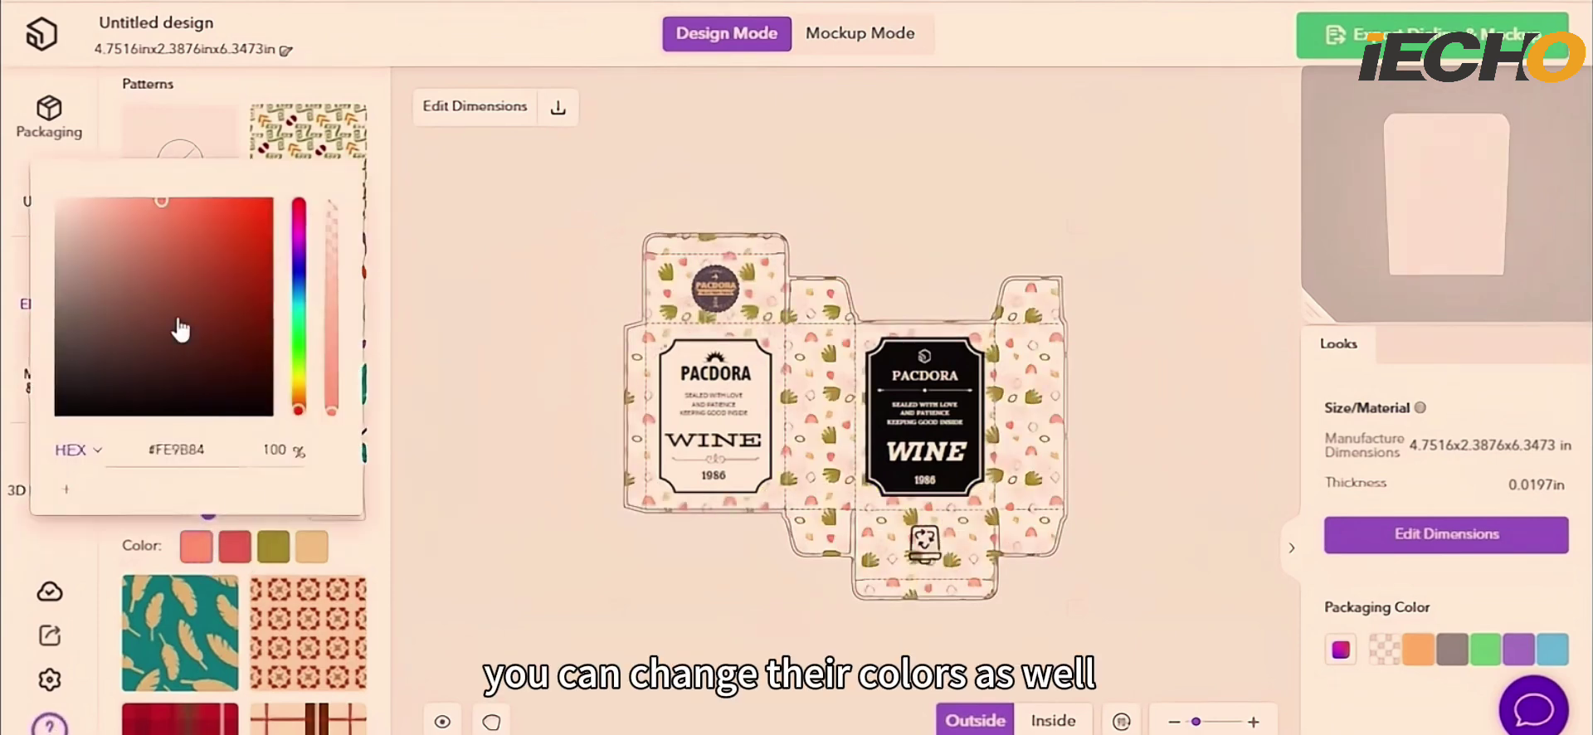
left_click(218, 278)
left_click(232, 372)
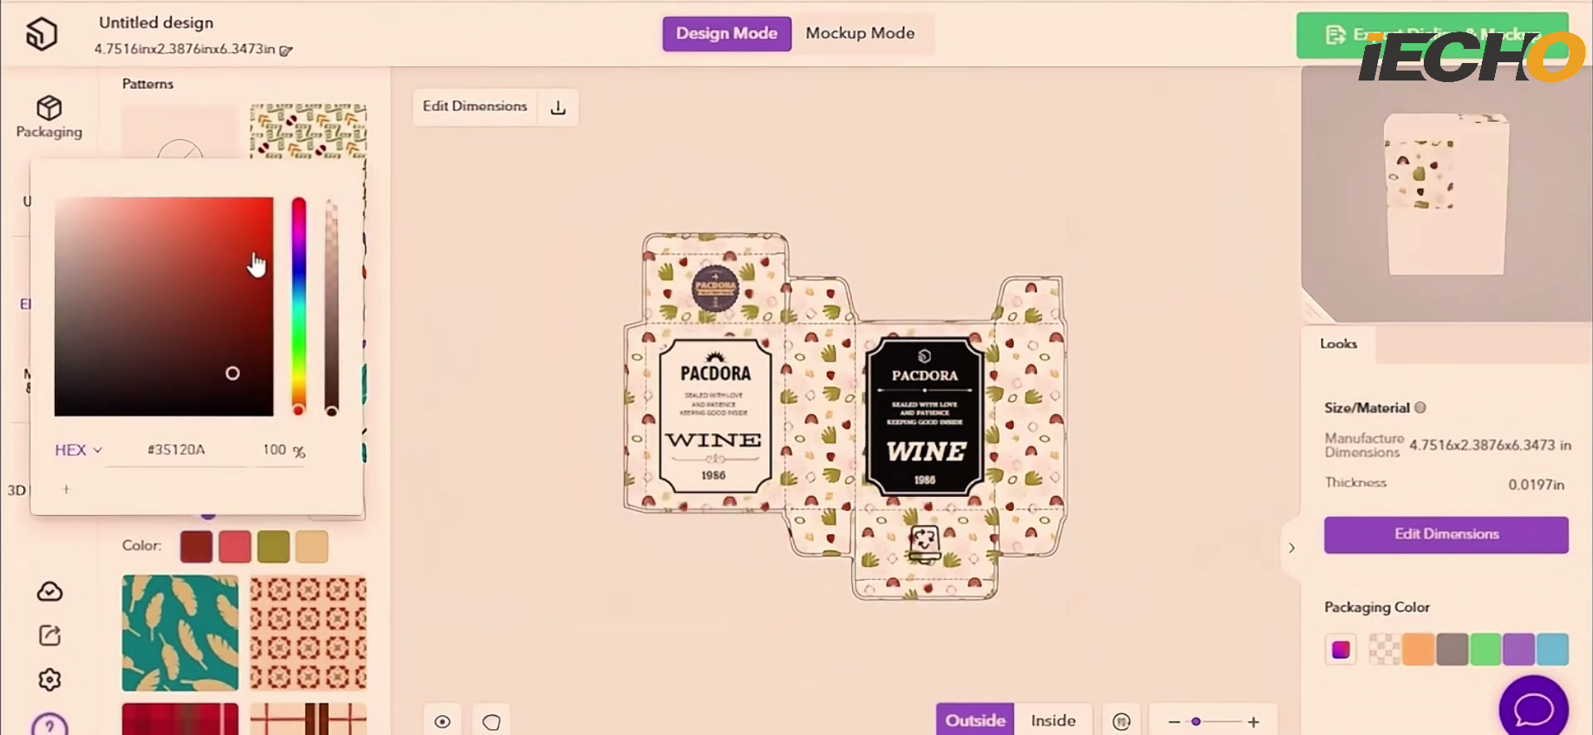
left_click(232, 334)
left_click(384, 536)
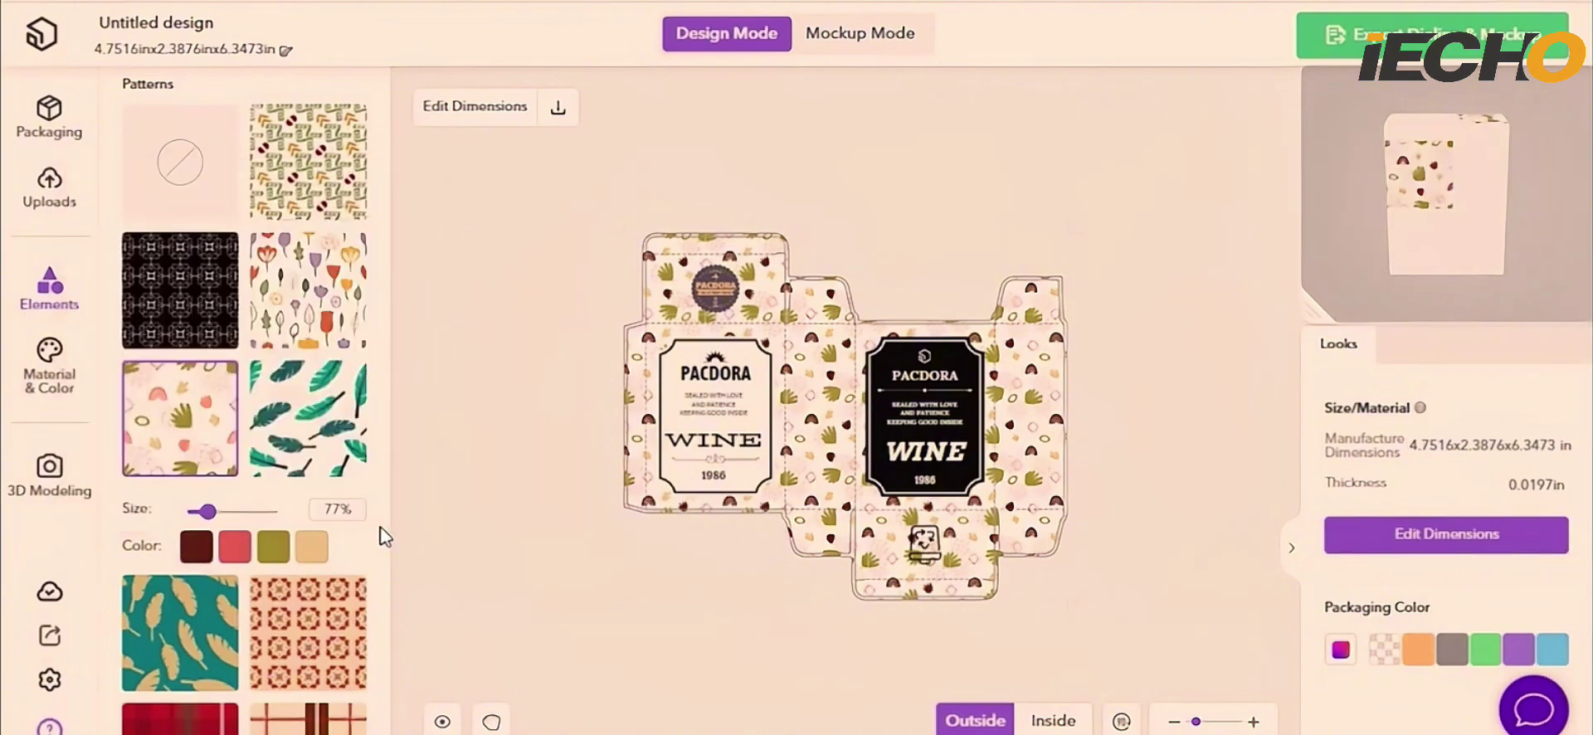
Inspect the patterned dieline and review the background color, packaging color and material options.
scroll(563, 405, "up", 5)
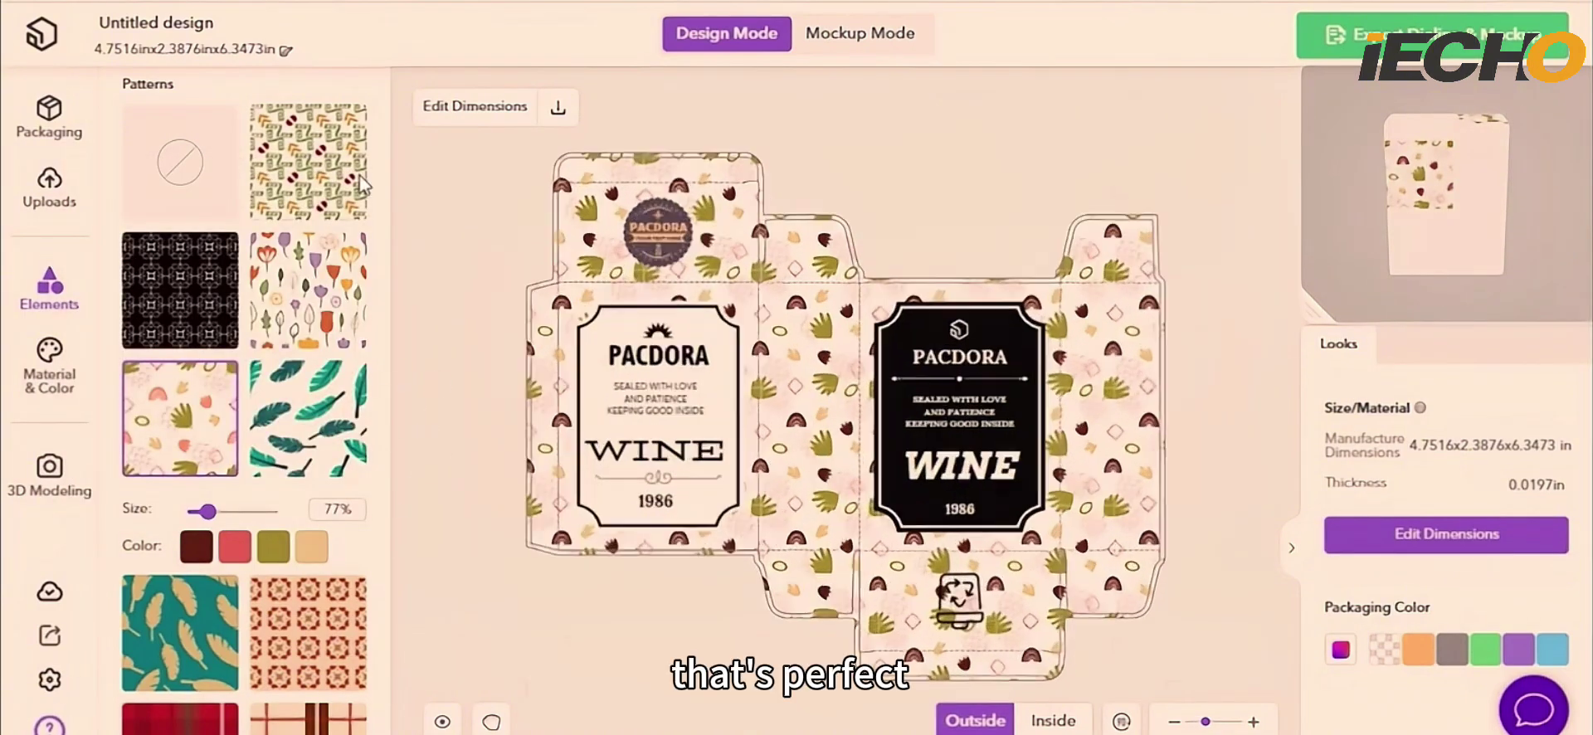
left_click(430, 392)
scroll(954, 154, "down", 5)
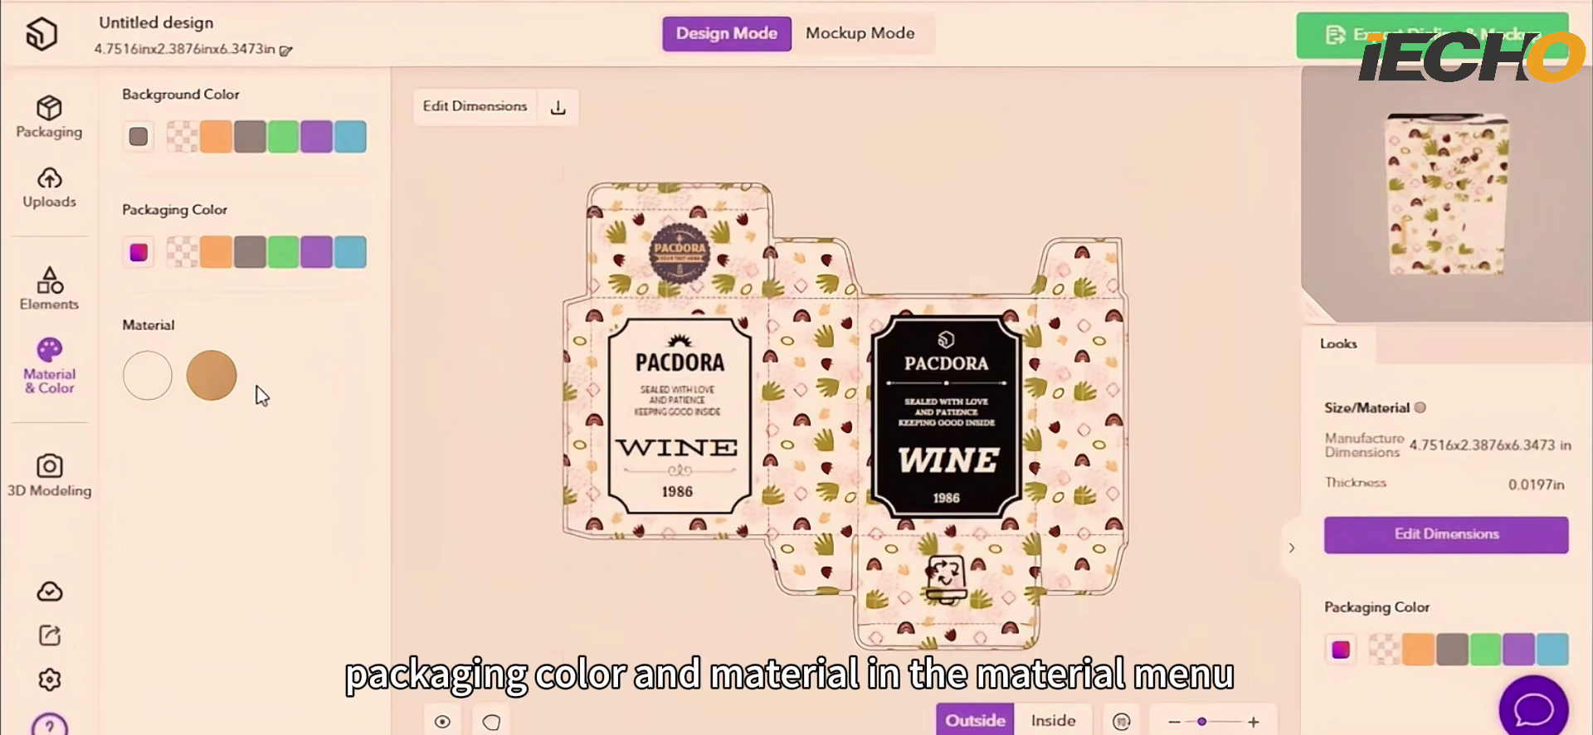
left_click(218, 399)
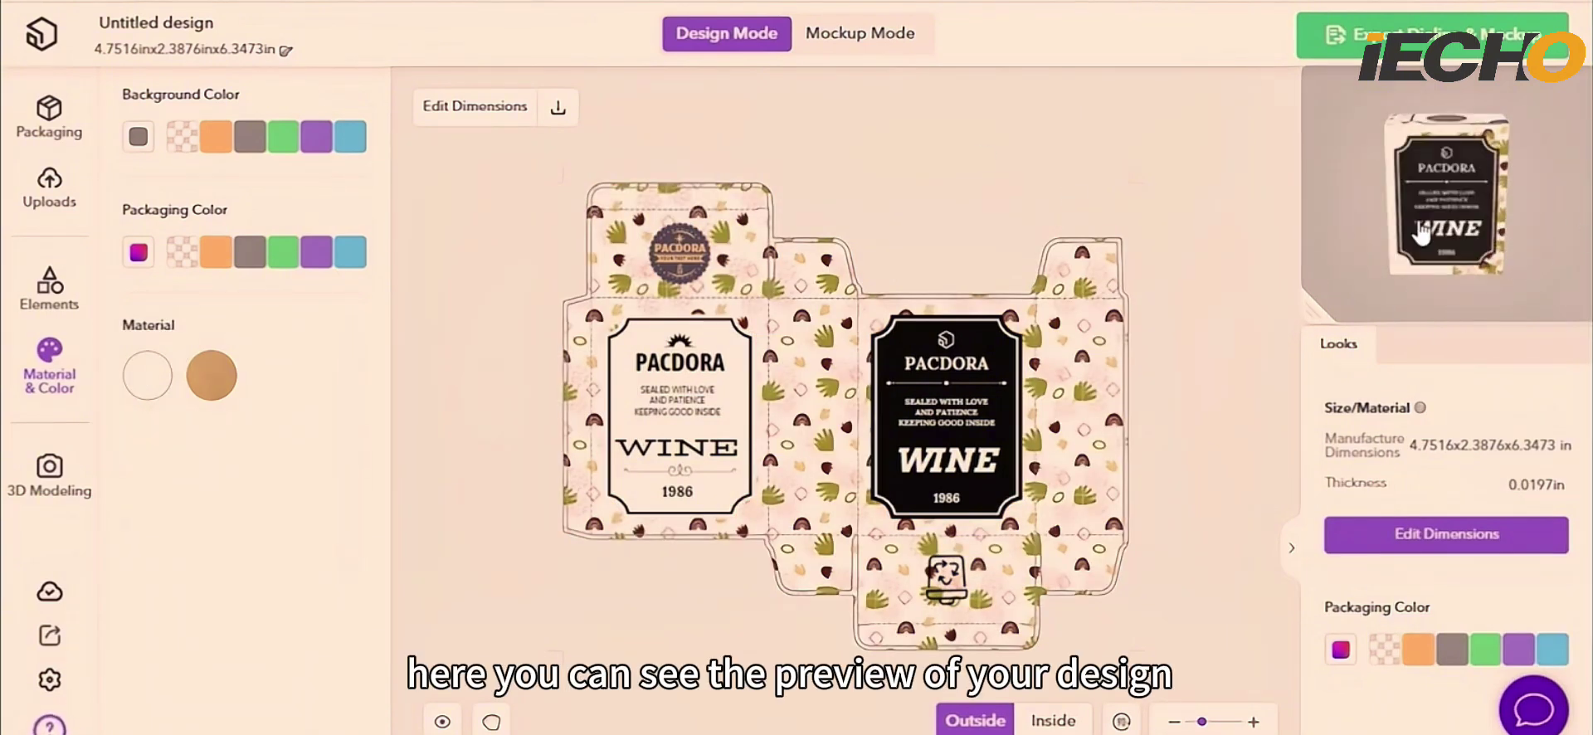
Examine the box from several angles in 3D and play its opening and closing animation in Mockup Mode.
left_click_drag(1422, 230, 1234, 181)
left_click_drag(1474, 217, 1416, 201)
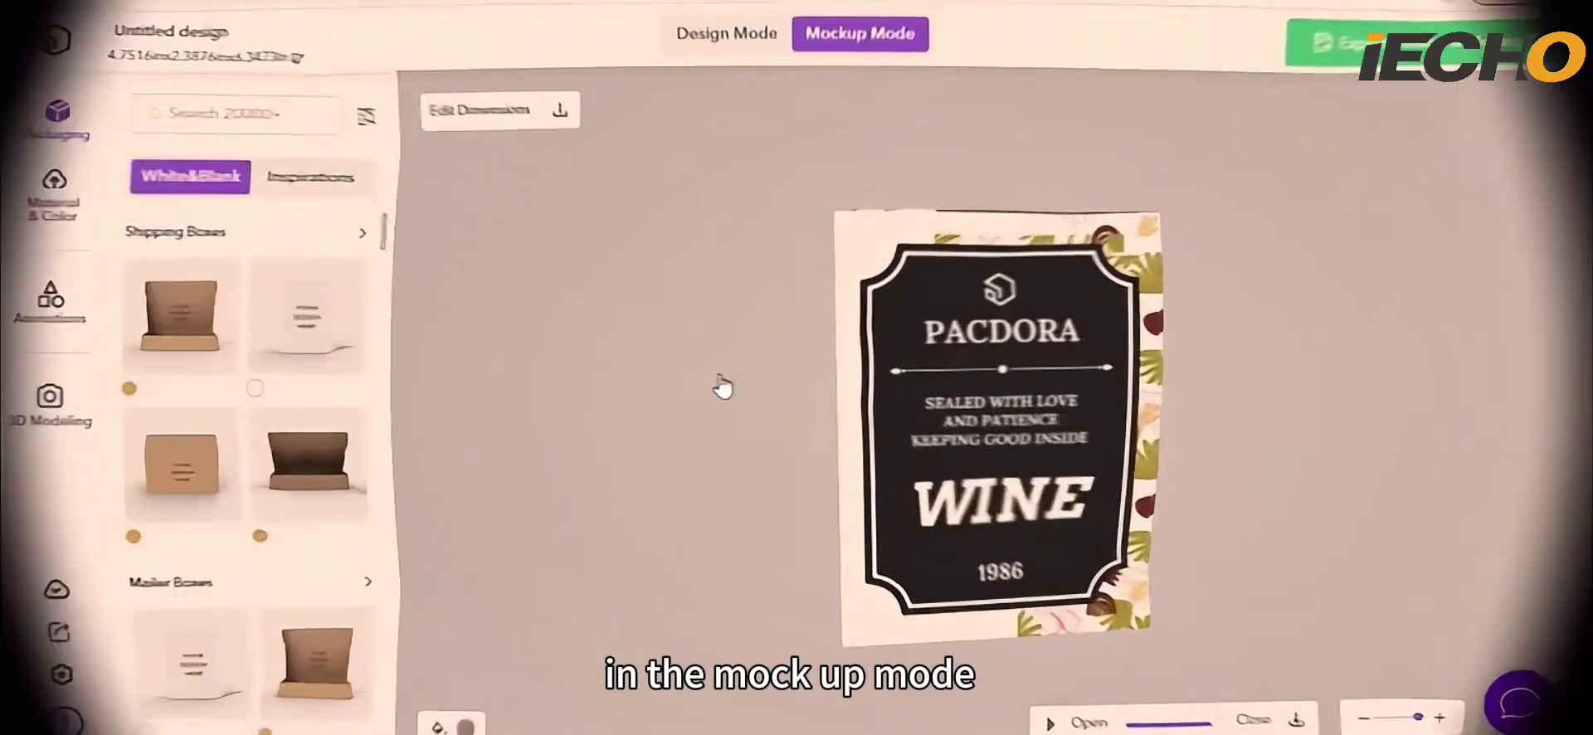
left_click(1052, 727)
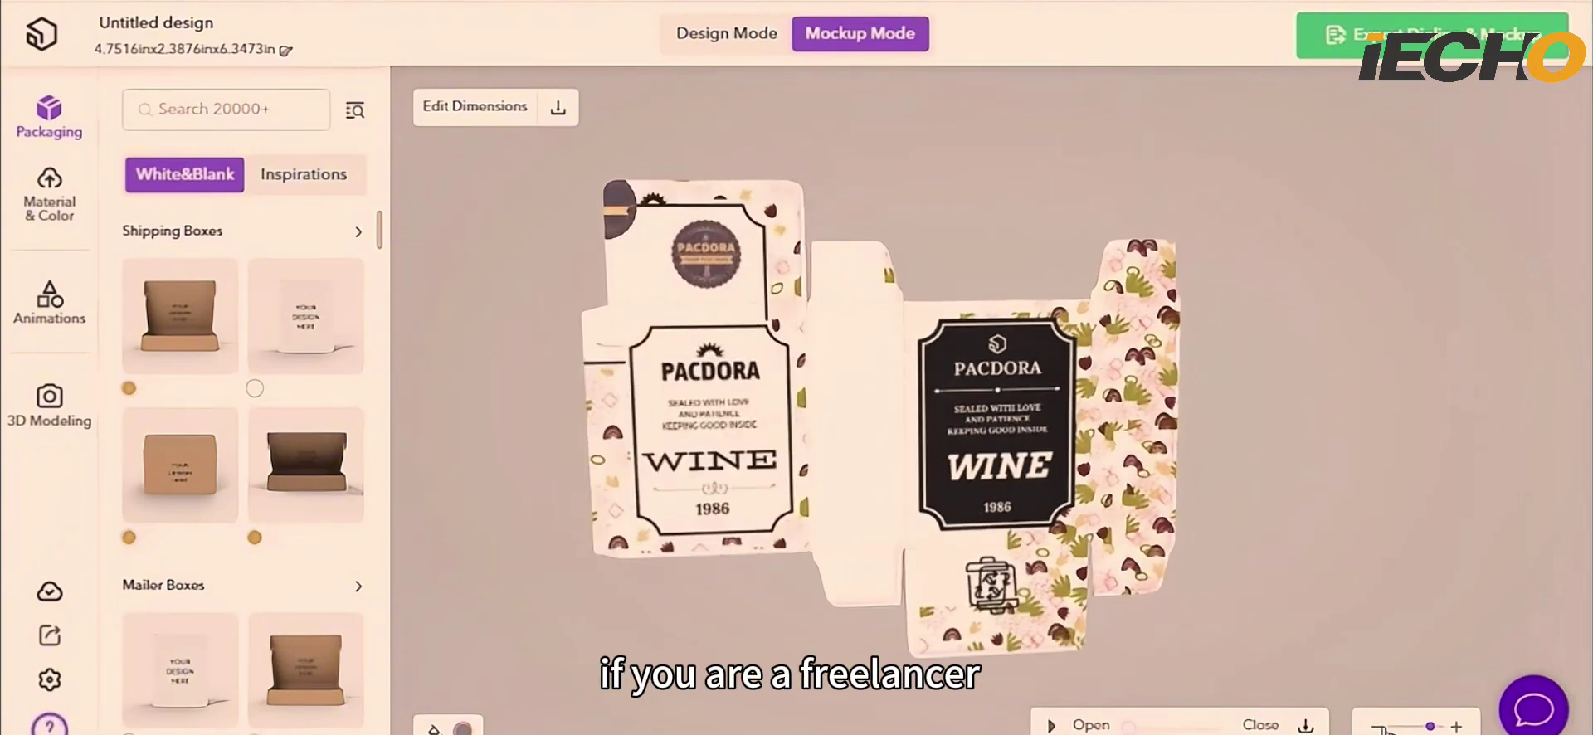
left_click(1048, 727)
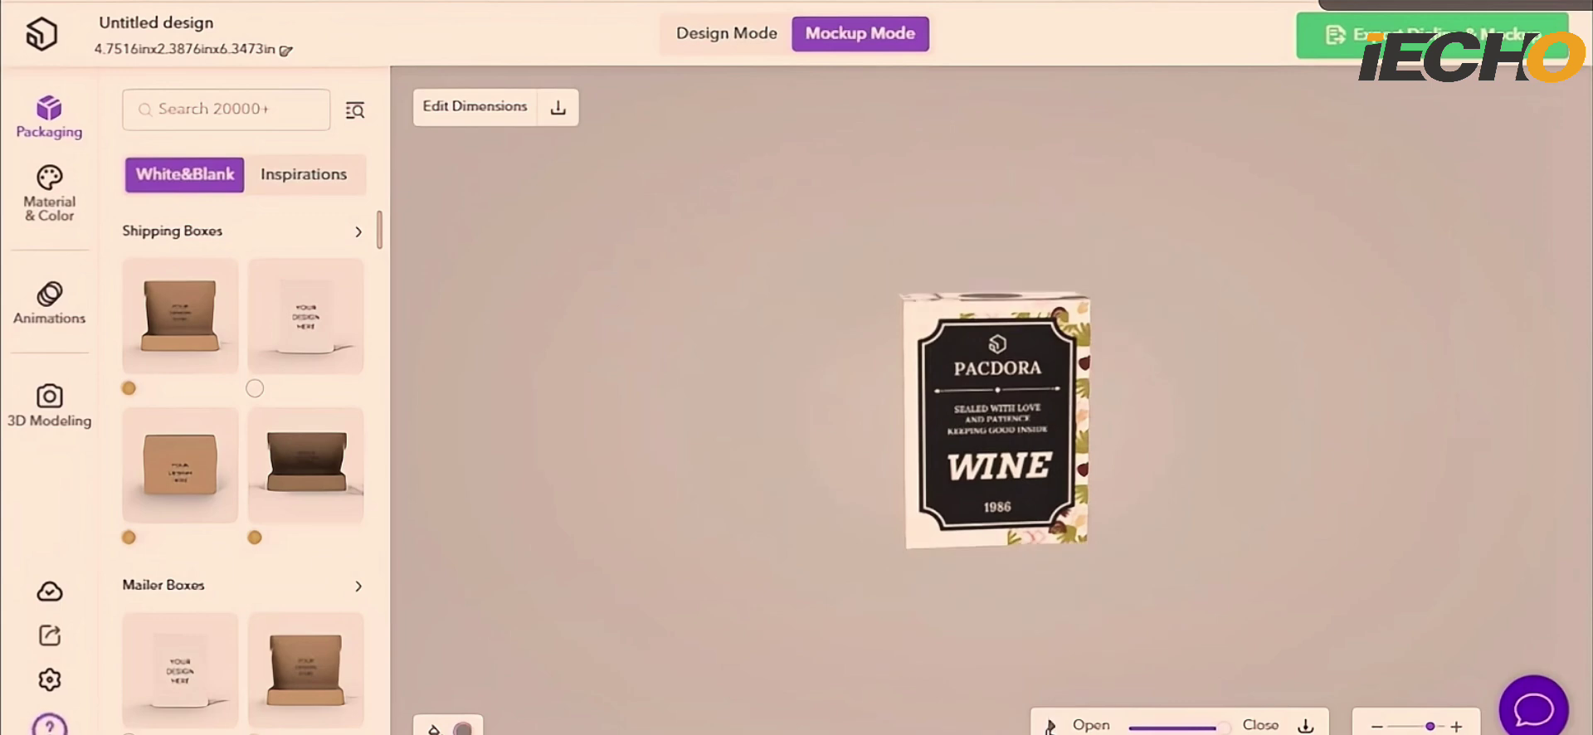
left_click_drag(773, 404, 610, 448)
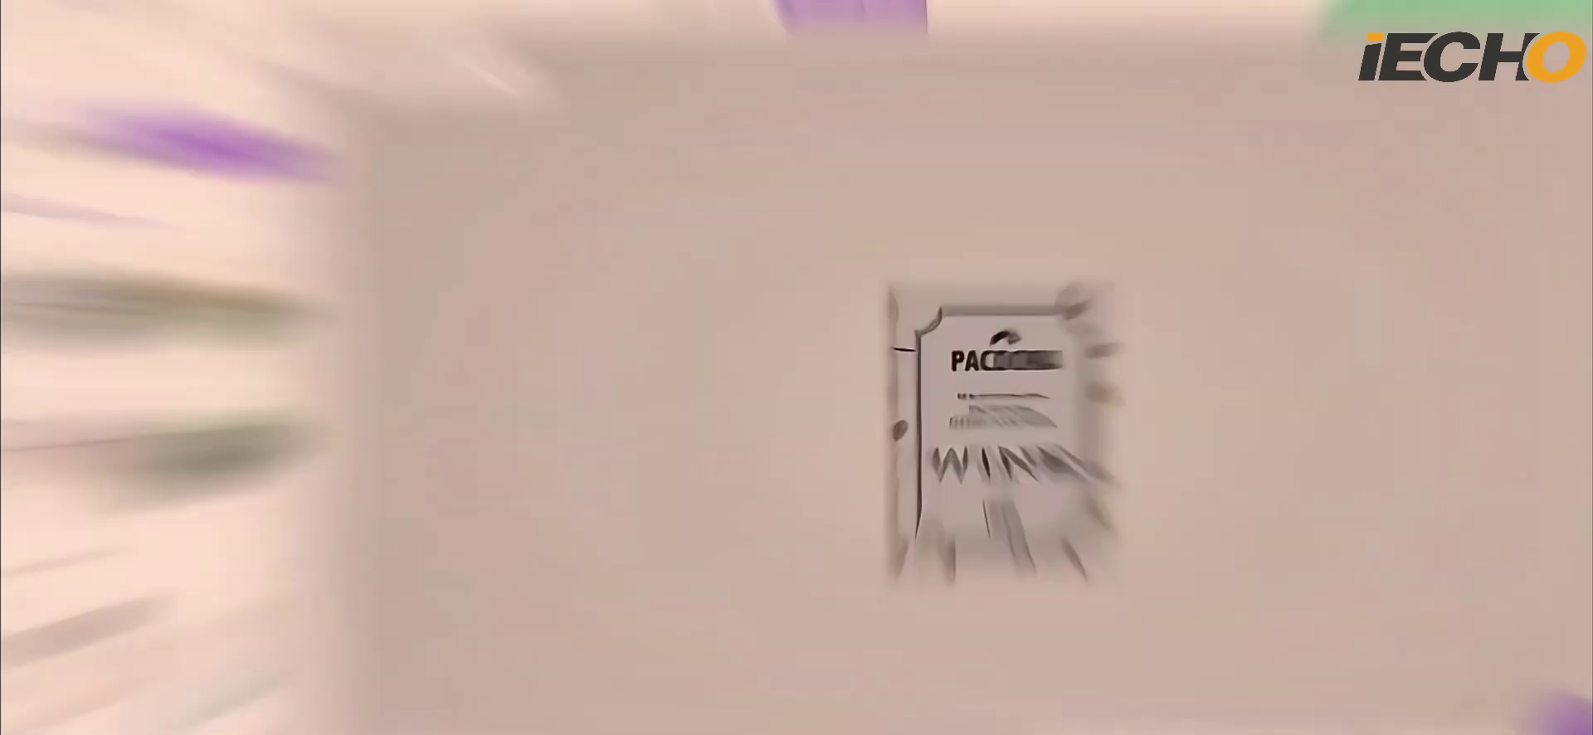
Browse the Inspirations designs, including pouches, paper bags, cups and folding boxes.
scroll(260, 537, "down", 1)
scroll(260, 537, "down", 8)
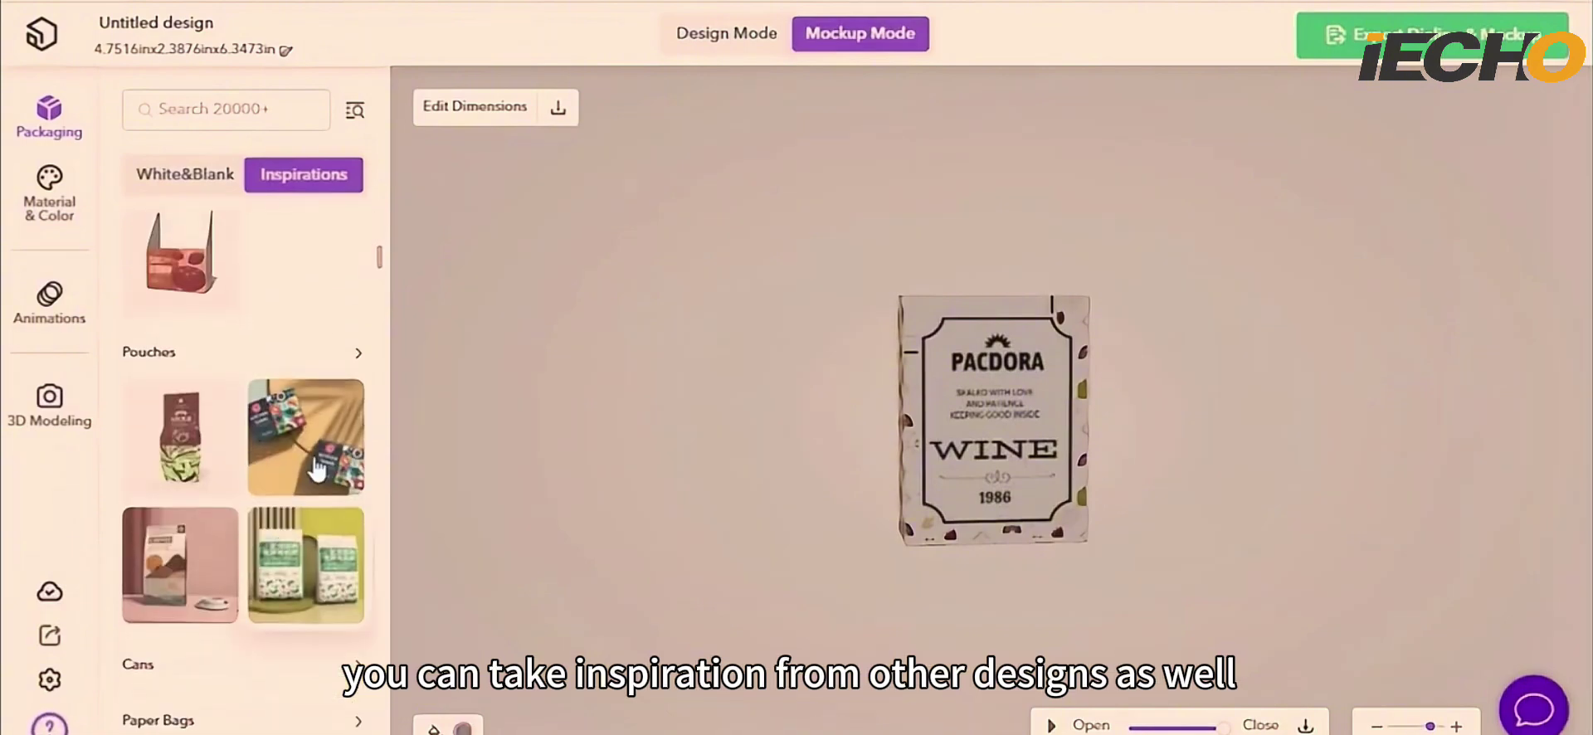
scroll(297, 473, "down", 4)
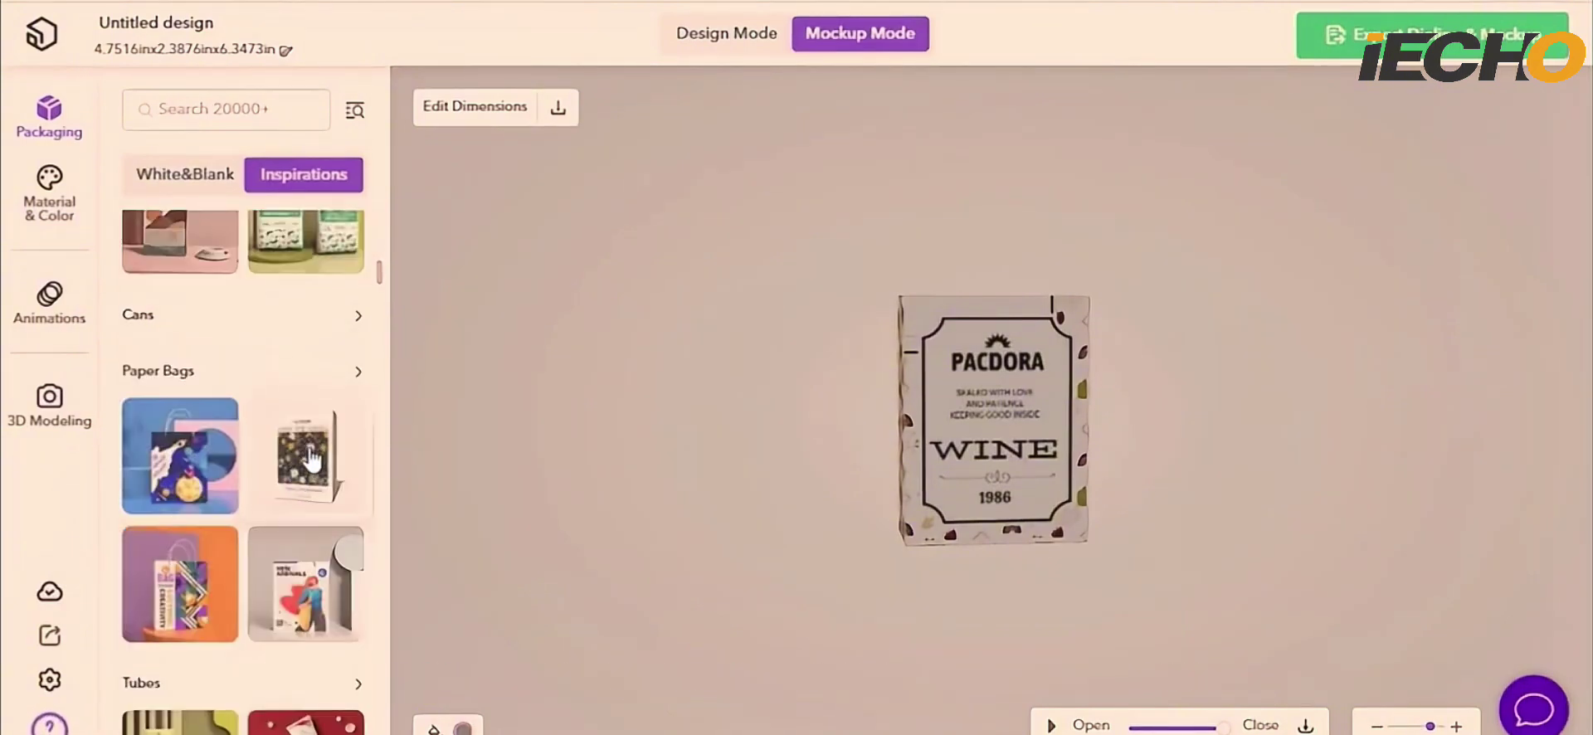
scroll(311, 459, "down", 10)
scroll(249, 556, "up", 3)
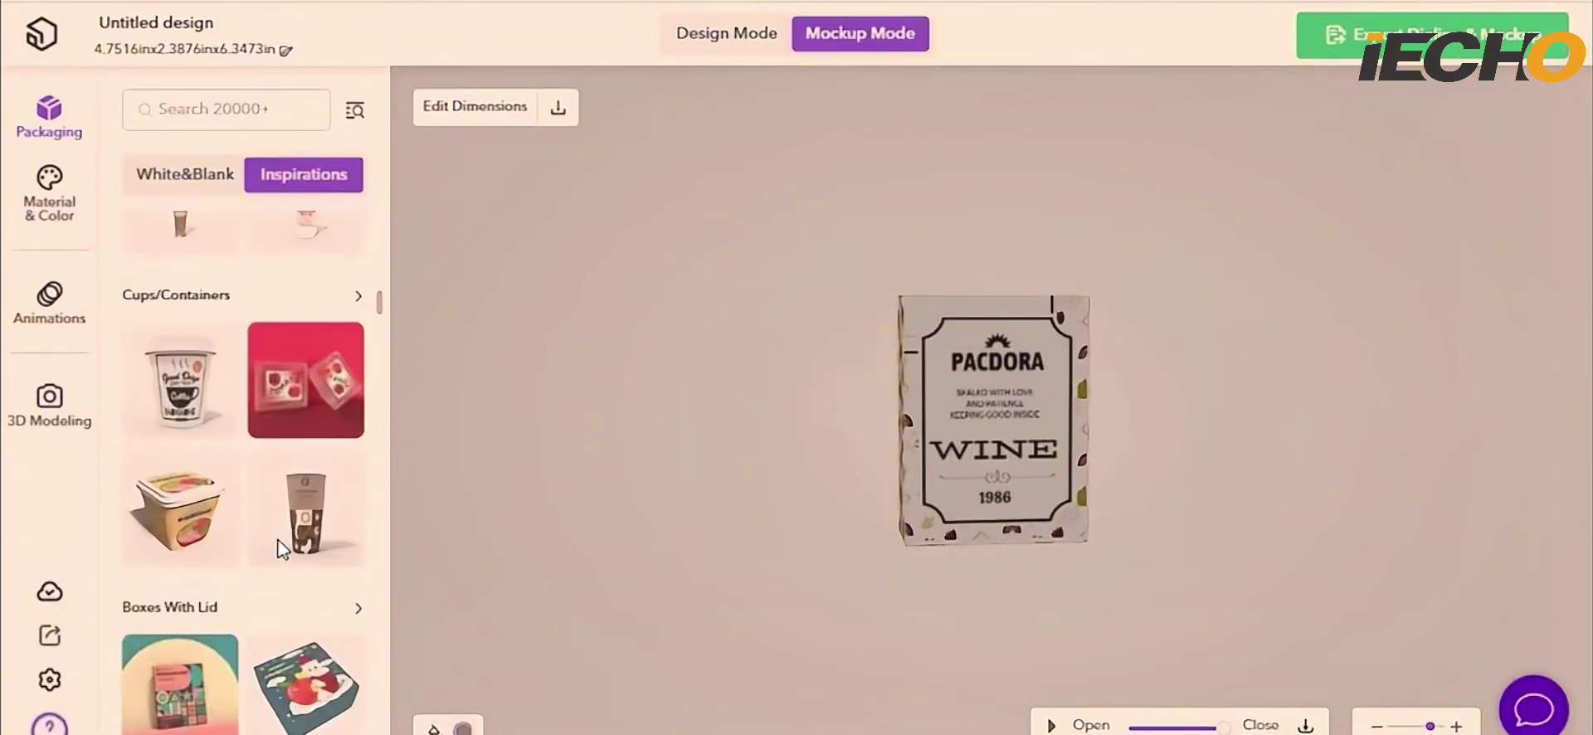
scroll(285, 523, "up", 15)
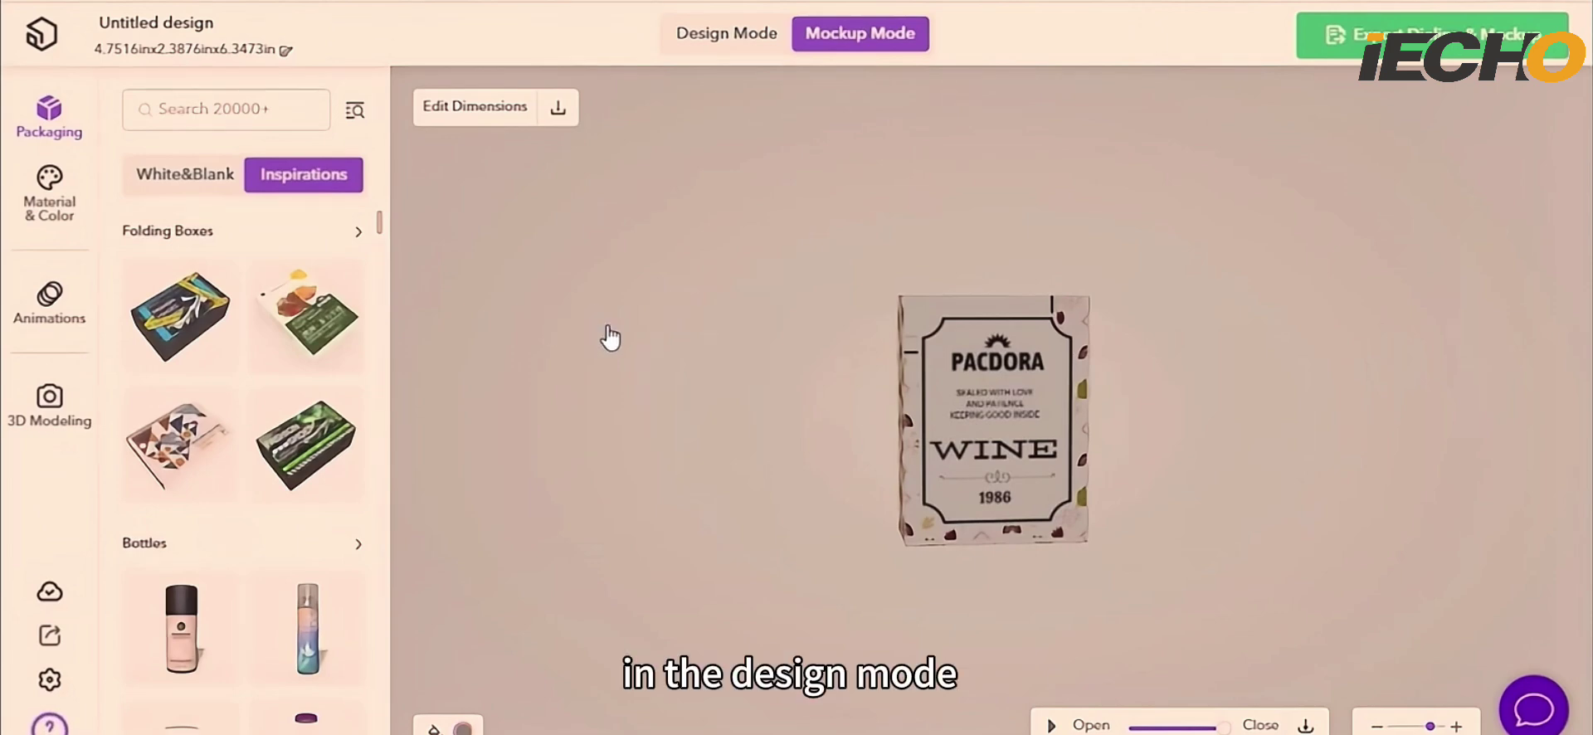
Return to Design Mode, show the inside of the dieline and turn on Cut bleedline.
left_click(689, 37)
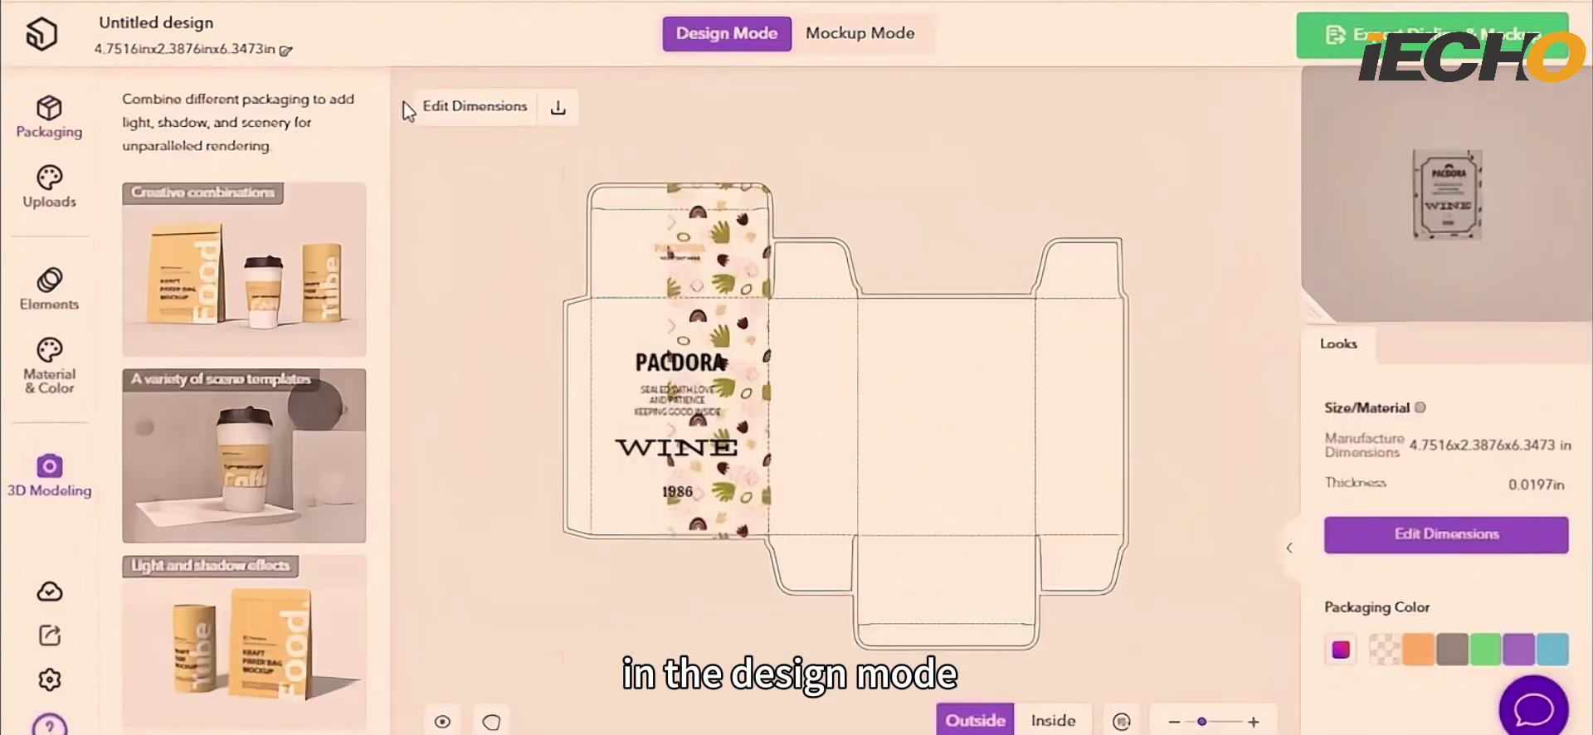
left_click(1070, 719)
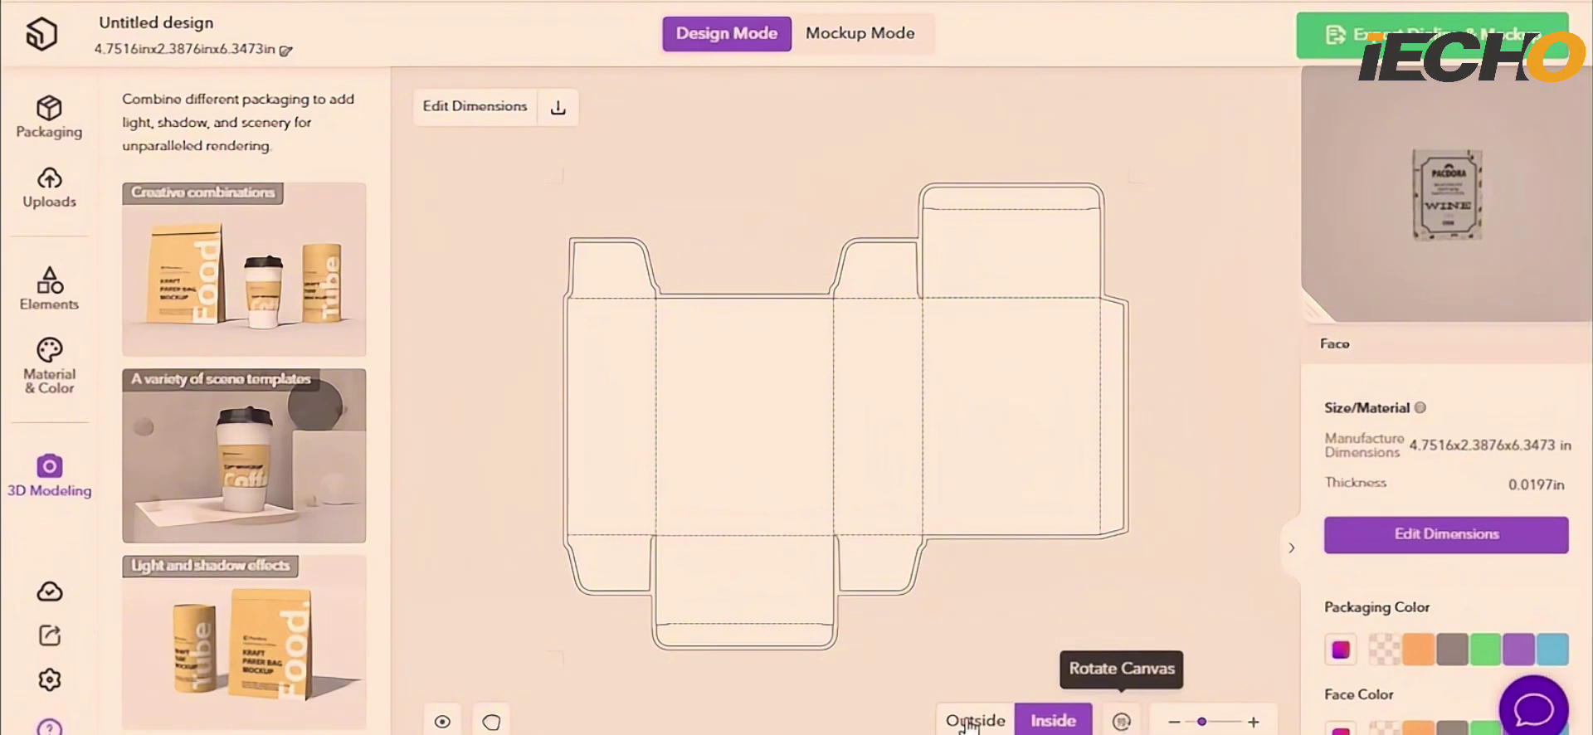
left_click(442, 721)
left_click(354, 623)
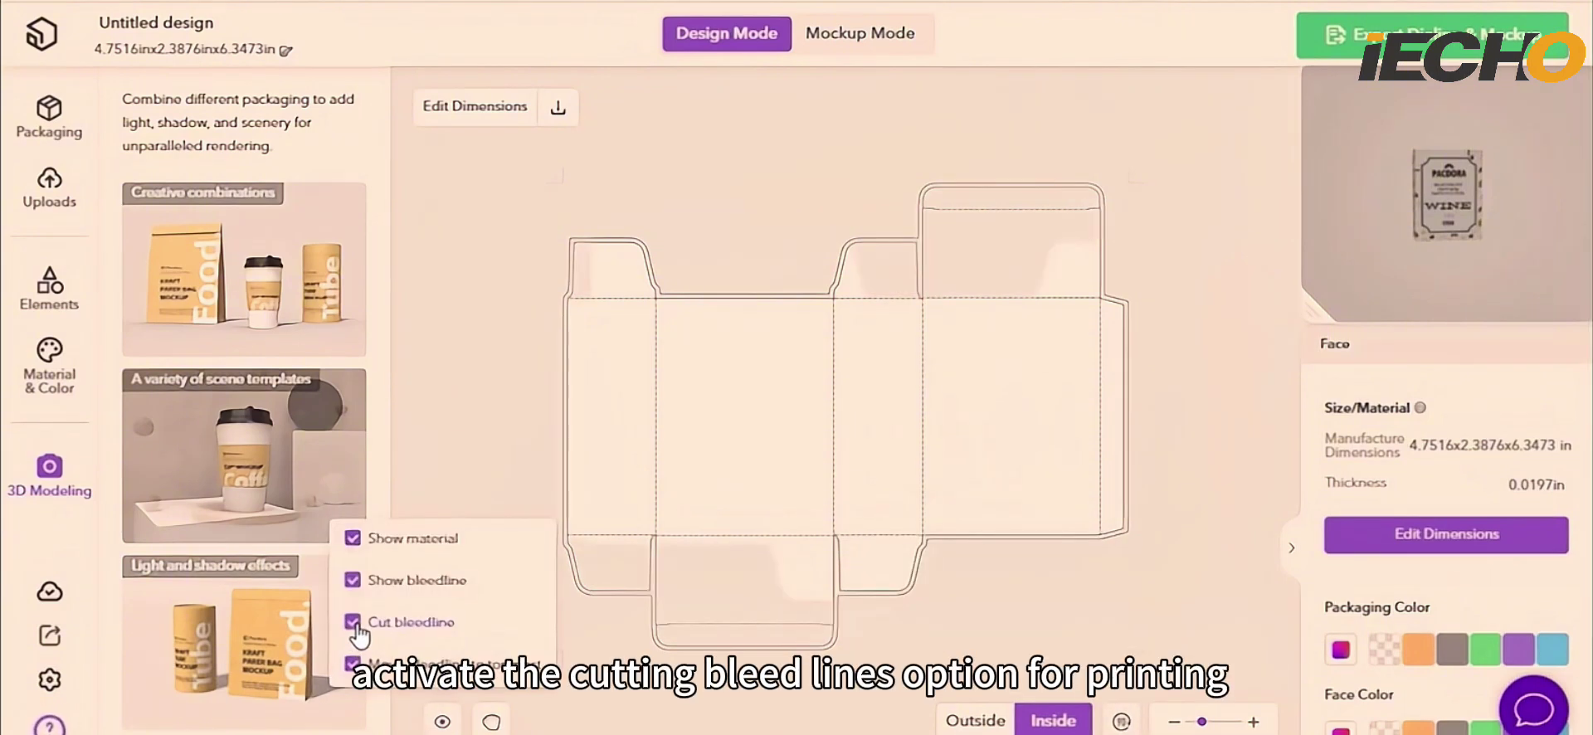
Toggle Cut bleedline off and back on, close the display options and show the outside of the dieline.
left_click(355, 624)
left_click(354, 624)
left_click(509, 523)
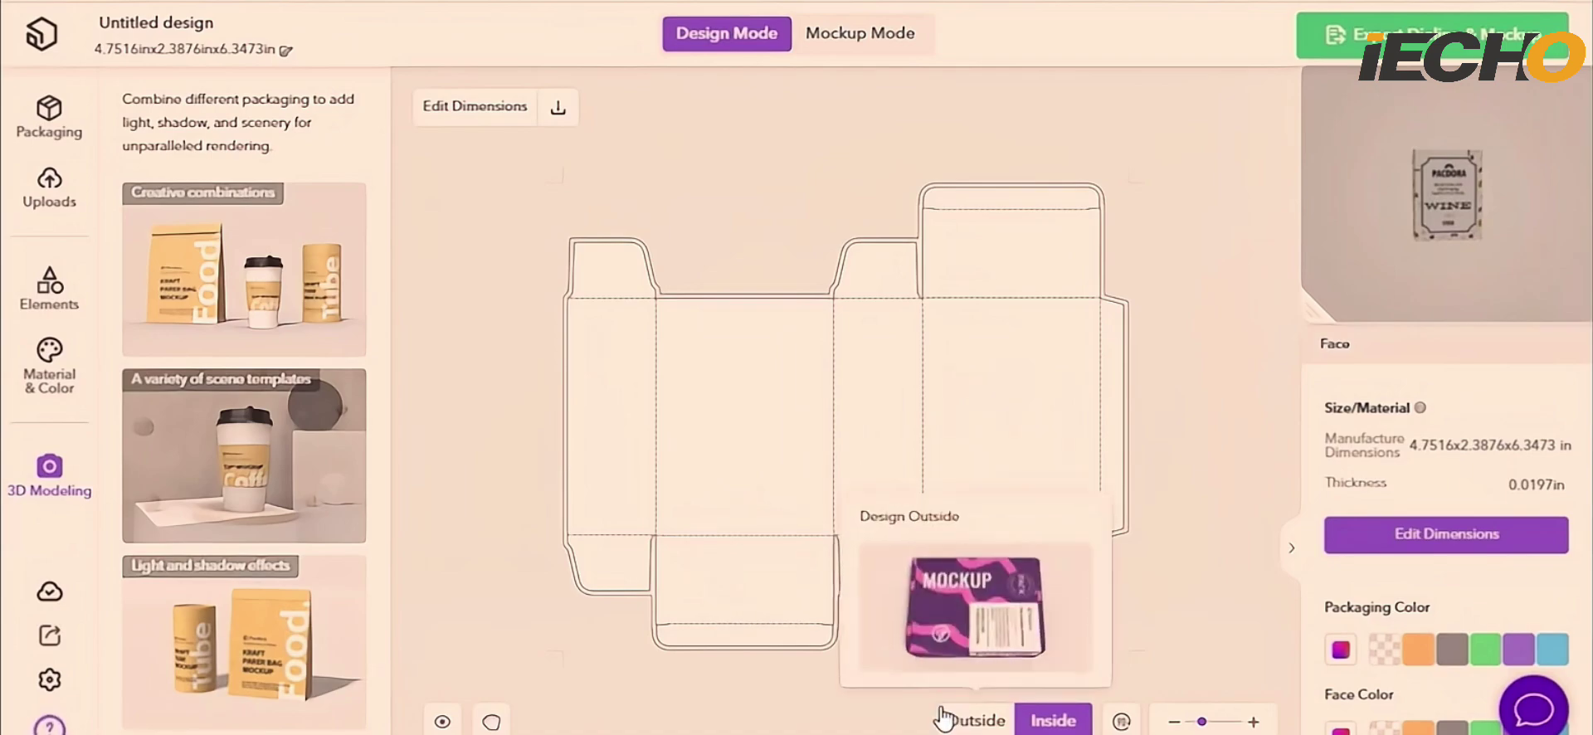
left_click(971, 719)
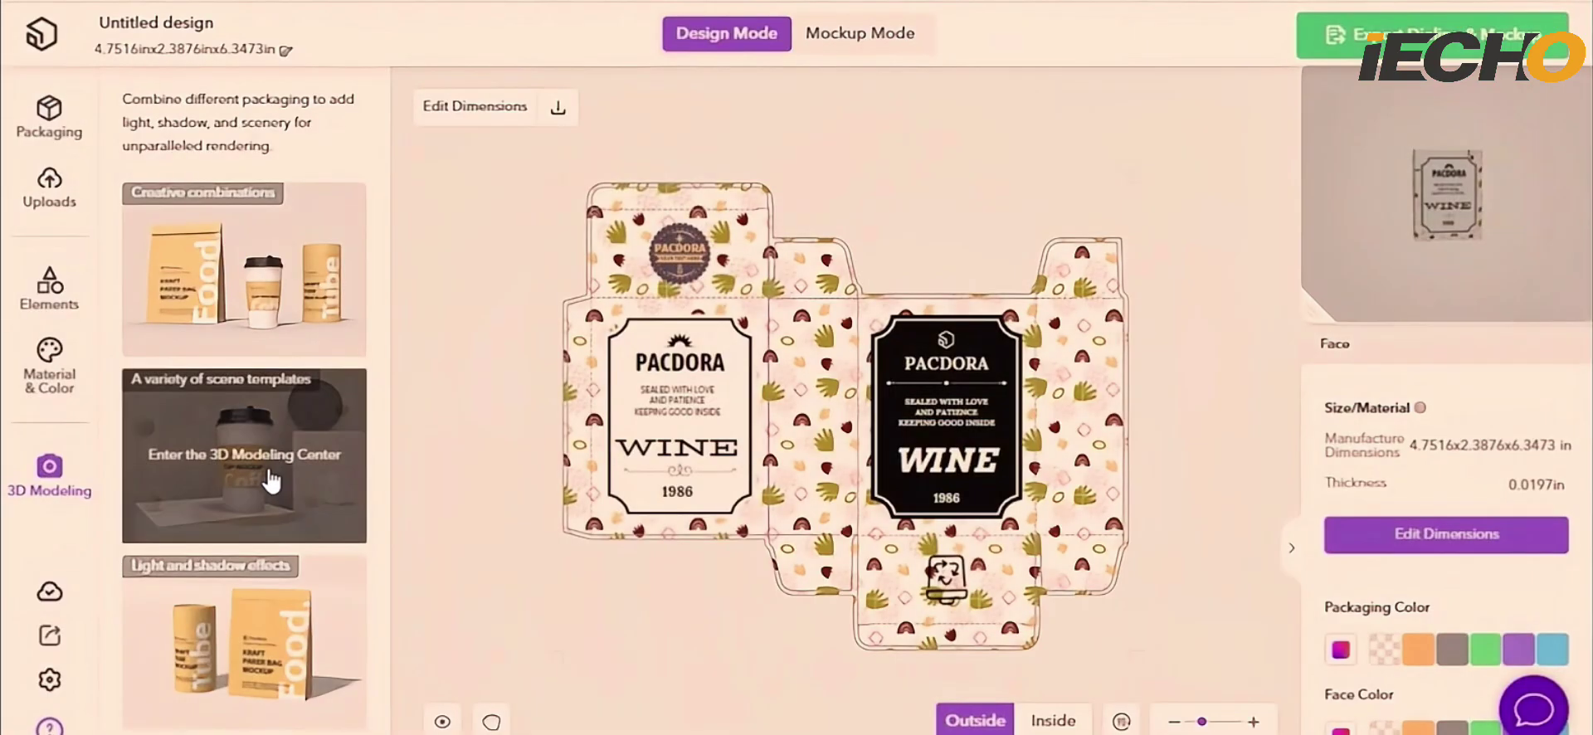
Enter the 3D Modeling Center, browse the product scenes and load the blank-background white cardboard box scene.
left_click(266, 465)
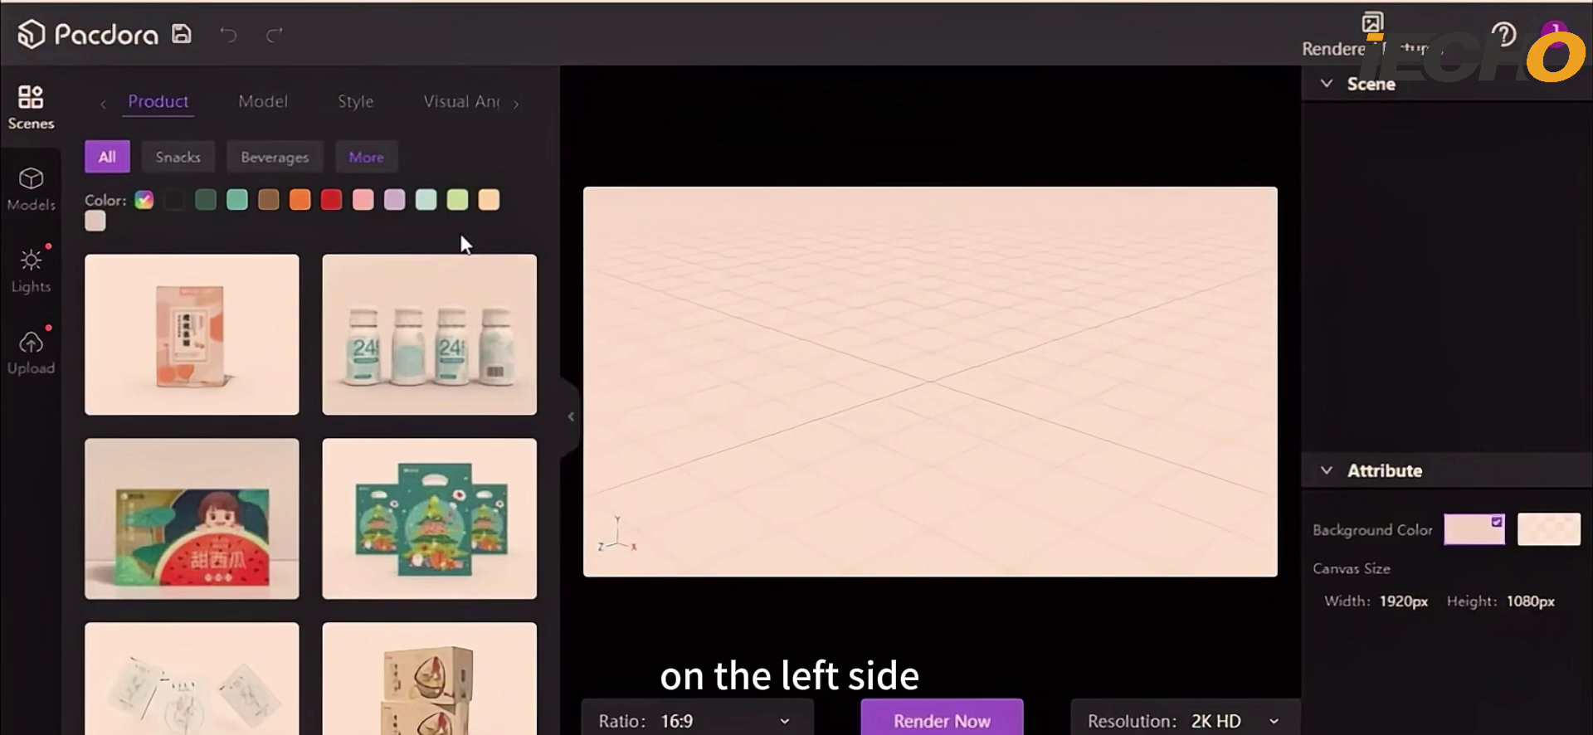
scroll(428, 324, "down", 7)
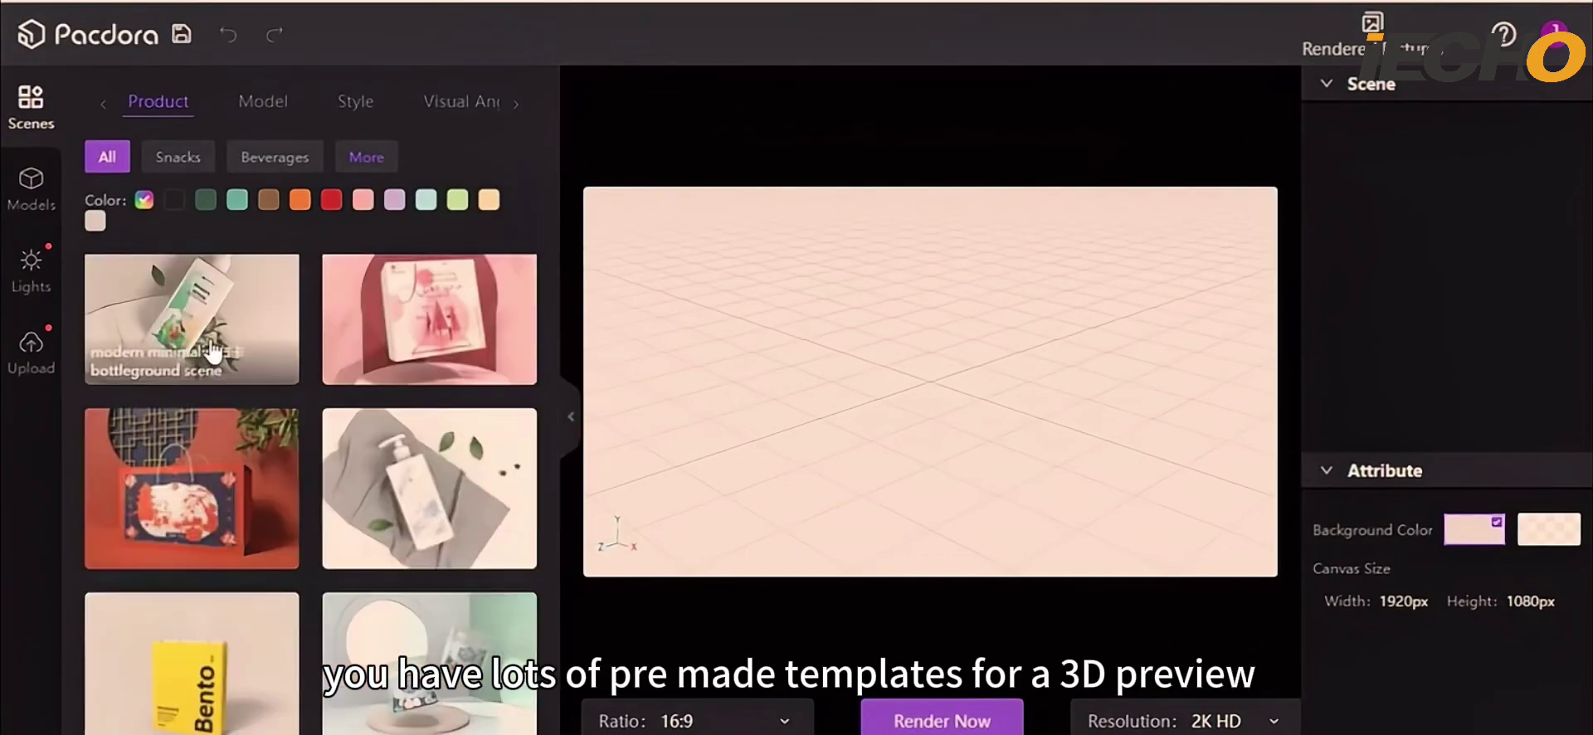
scroll(214, 324, "down", 5)
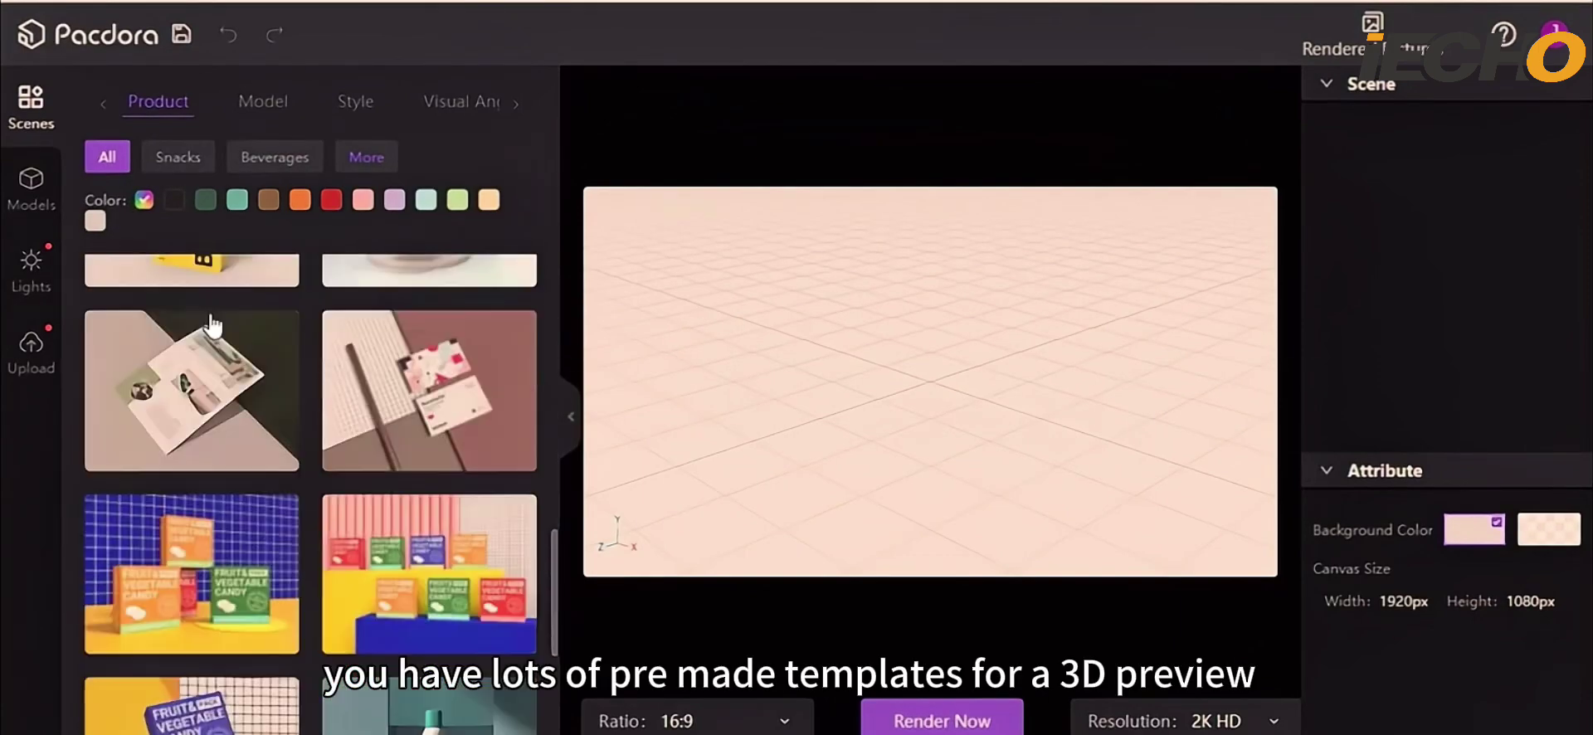
scroll(214, 323, "down", 3)
scroll(291, 452, "down", 10)
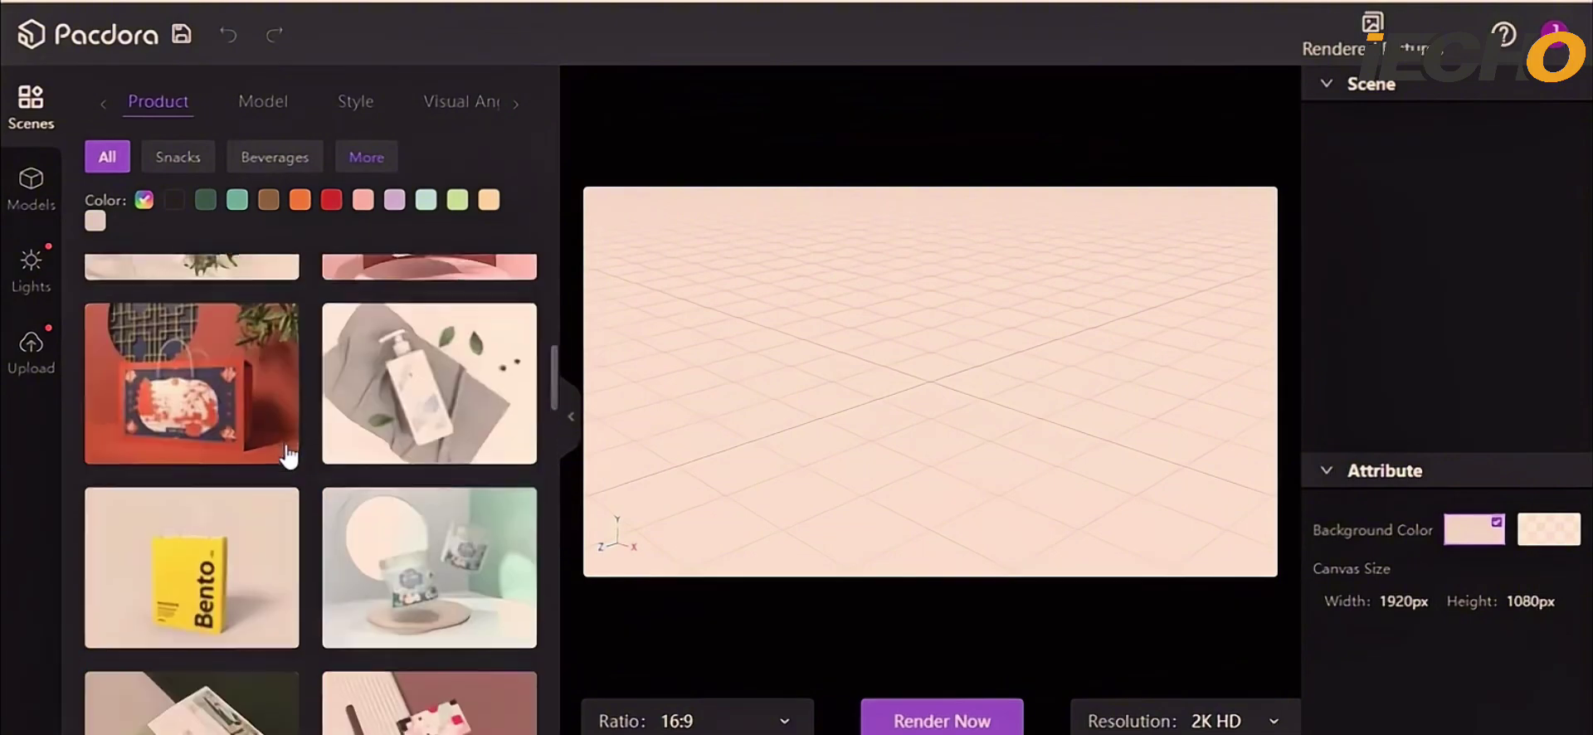
scroll(289, 455, "up", 1)
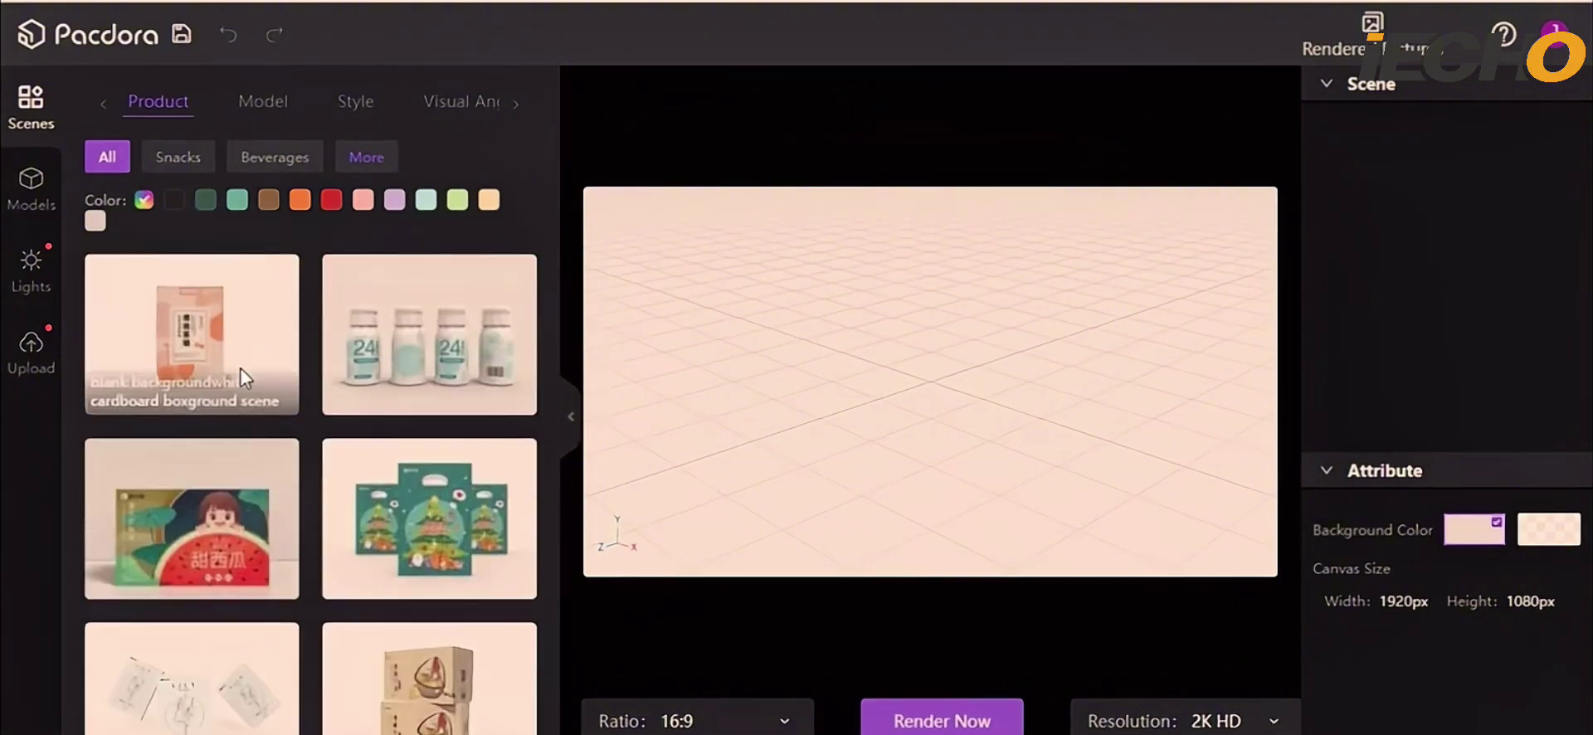
left_click(208, 366)
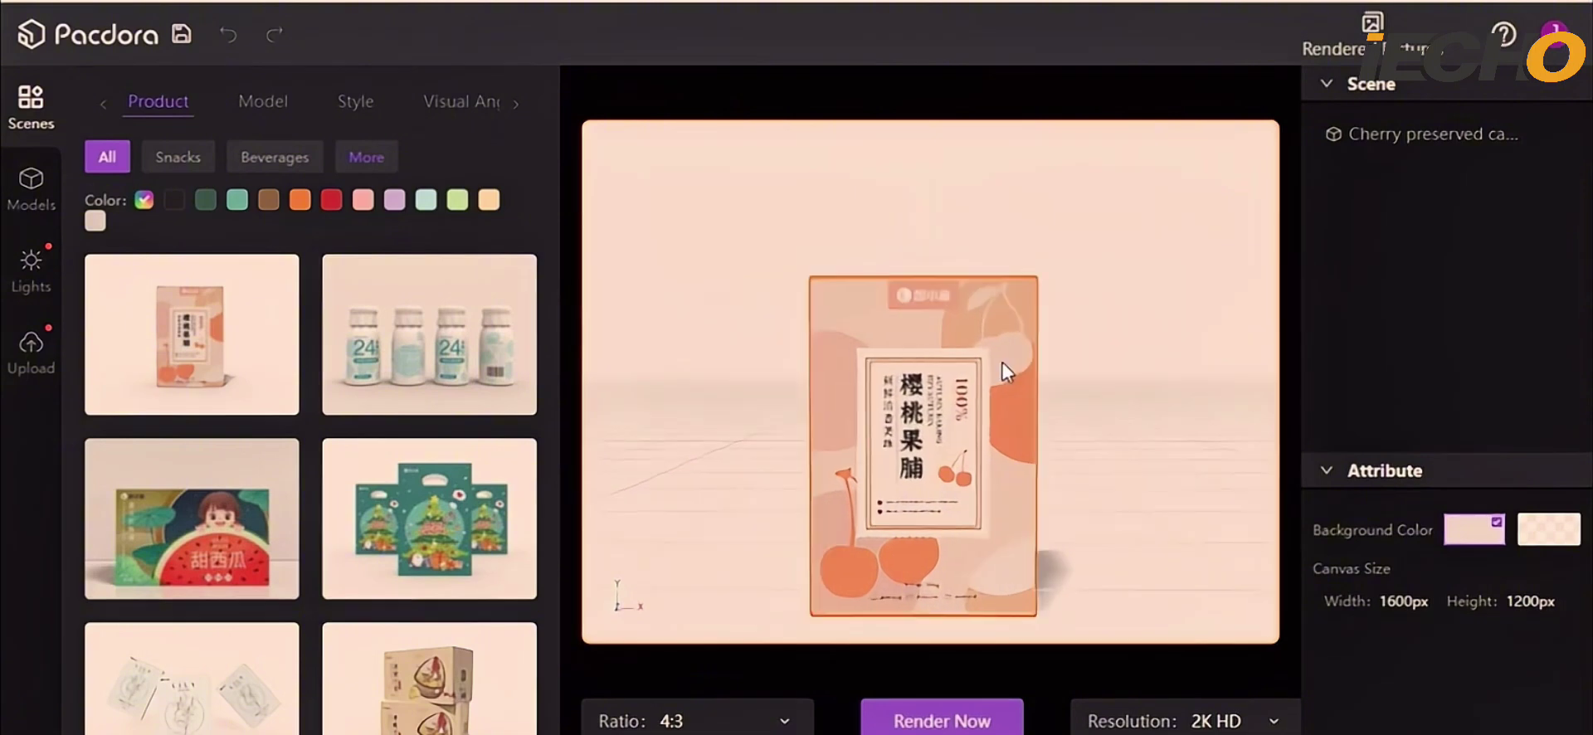
Try the 9:16 and 16:9 aspect ratios on the scene and return to 4:3.
left_click(697, 722)
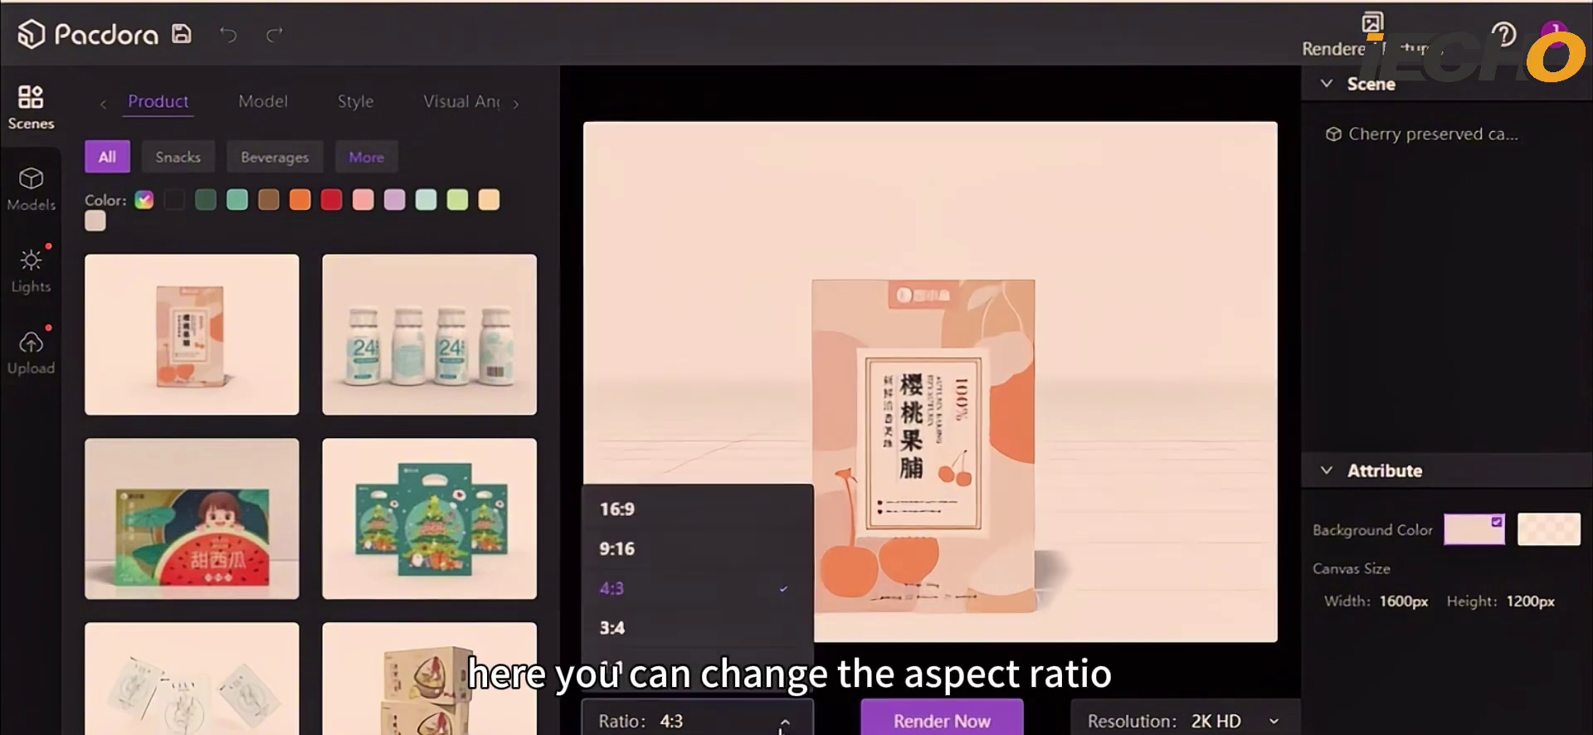
left_click(628, 657)
left_click(741, 721)
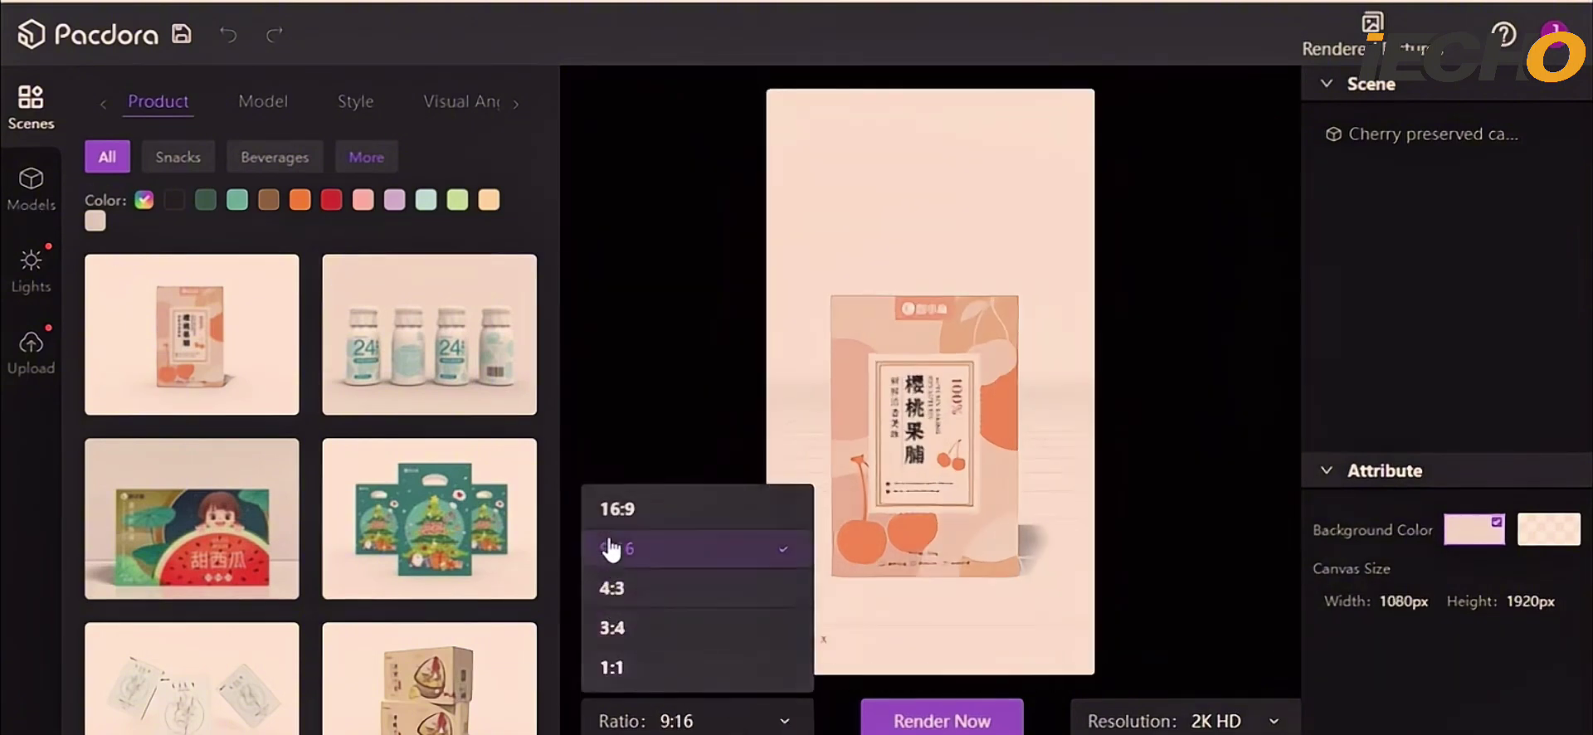
left_click(614, 505)
left_click(784, 722)
left_click(628, 588)
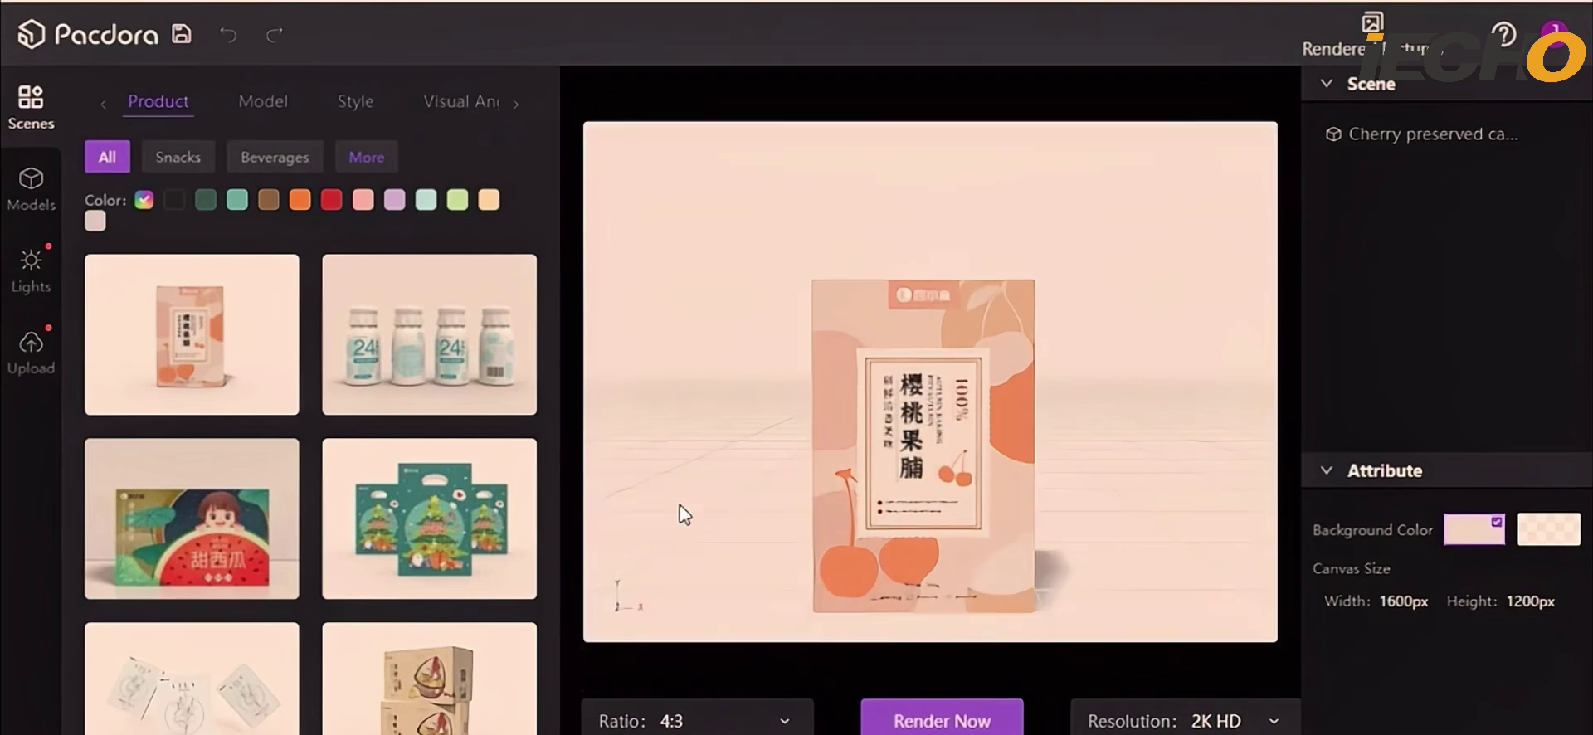
Review the resolution options, try the transparent background and restore the solid background color.
left_click(1198, 724)
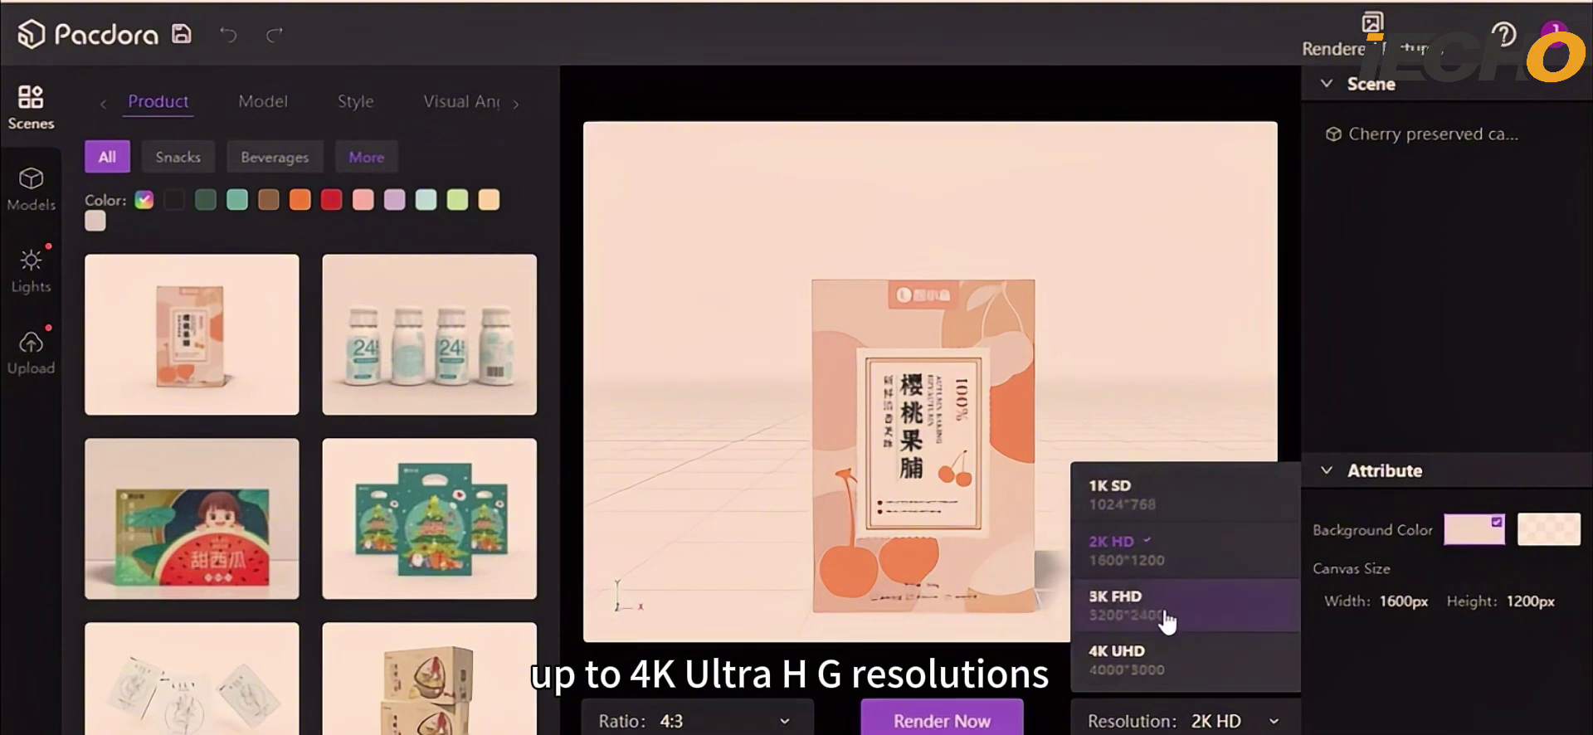
left_click(1275, 719)
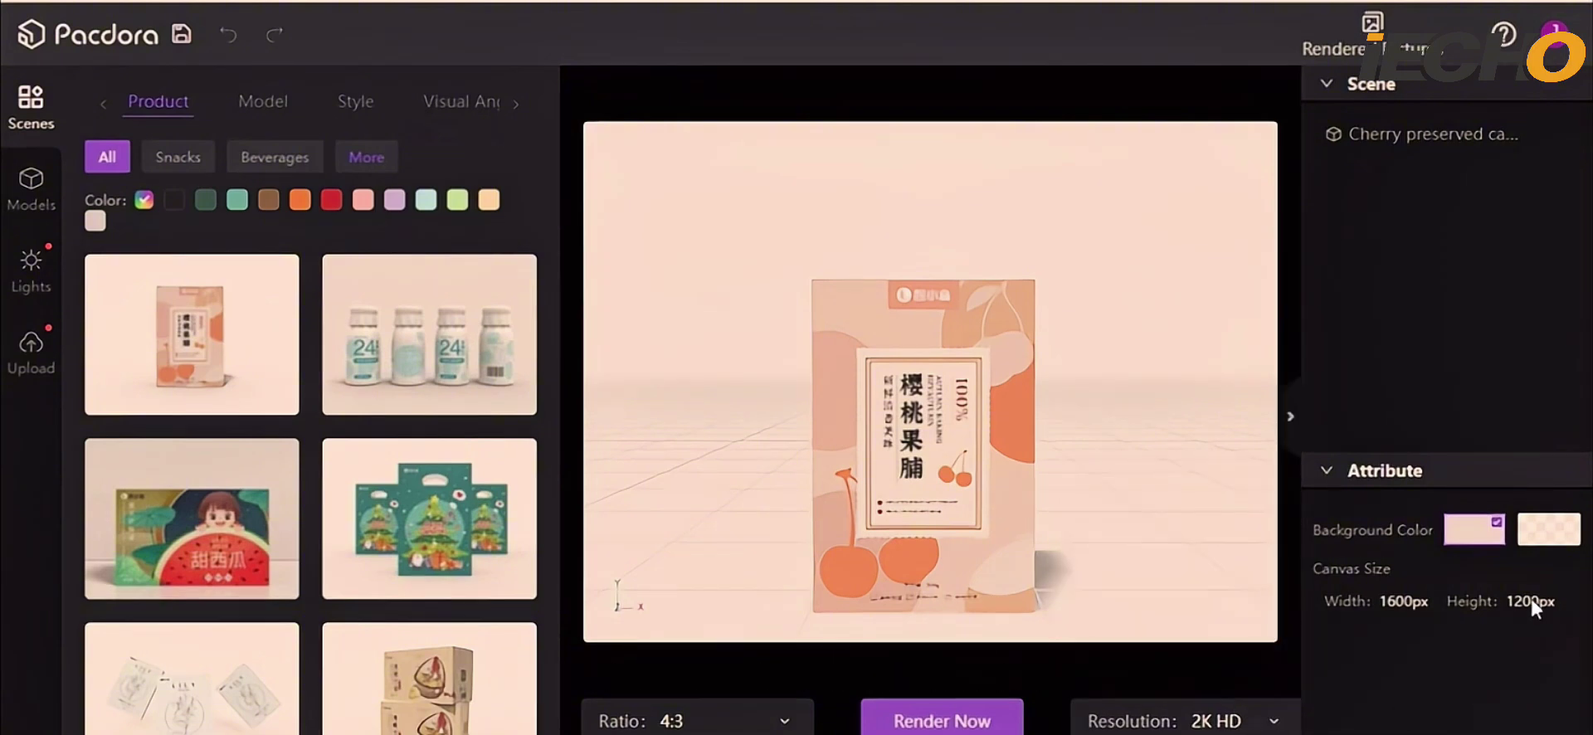
left_click(1534, 540)
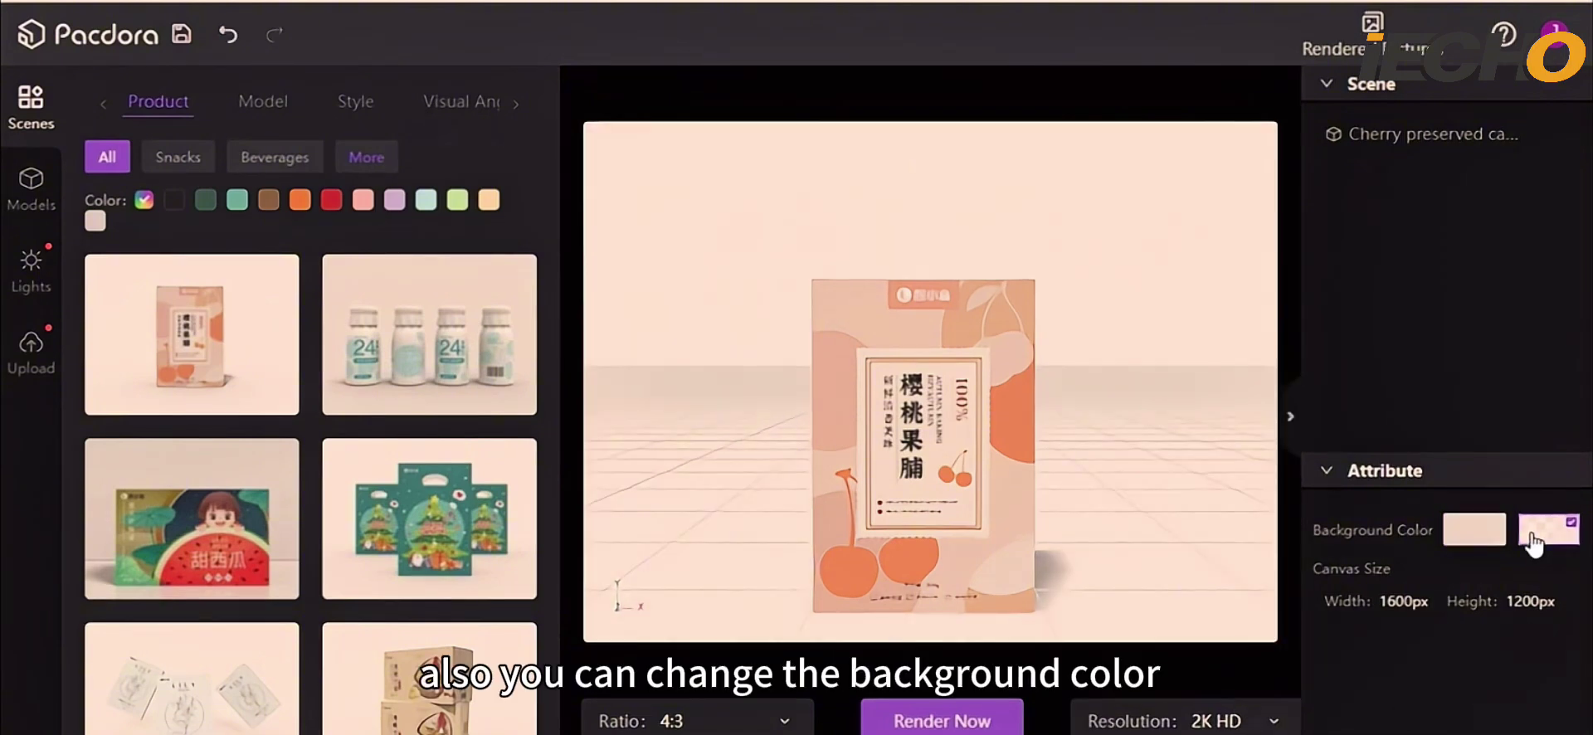
left_click(1497, 535)
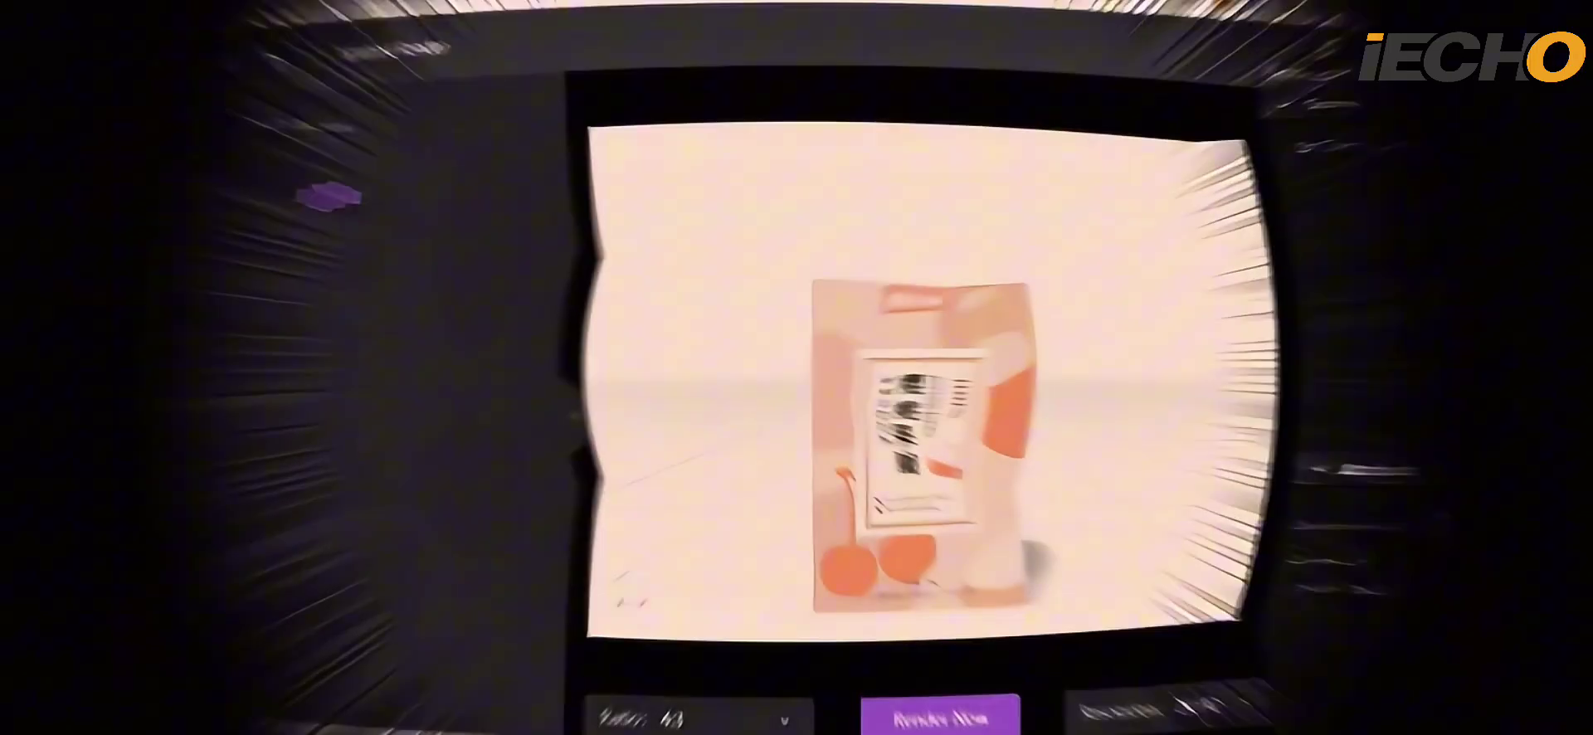
Look through the models, try the first light template on the box, restore the scene's default lighting and check the uploads.
left_click(40, 197)
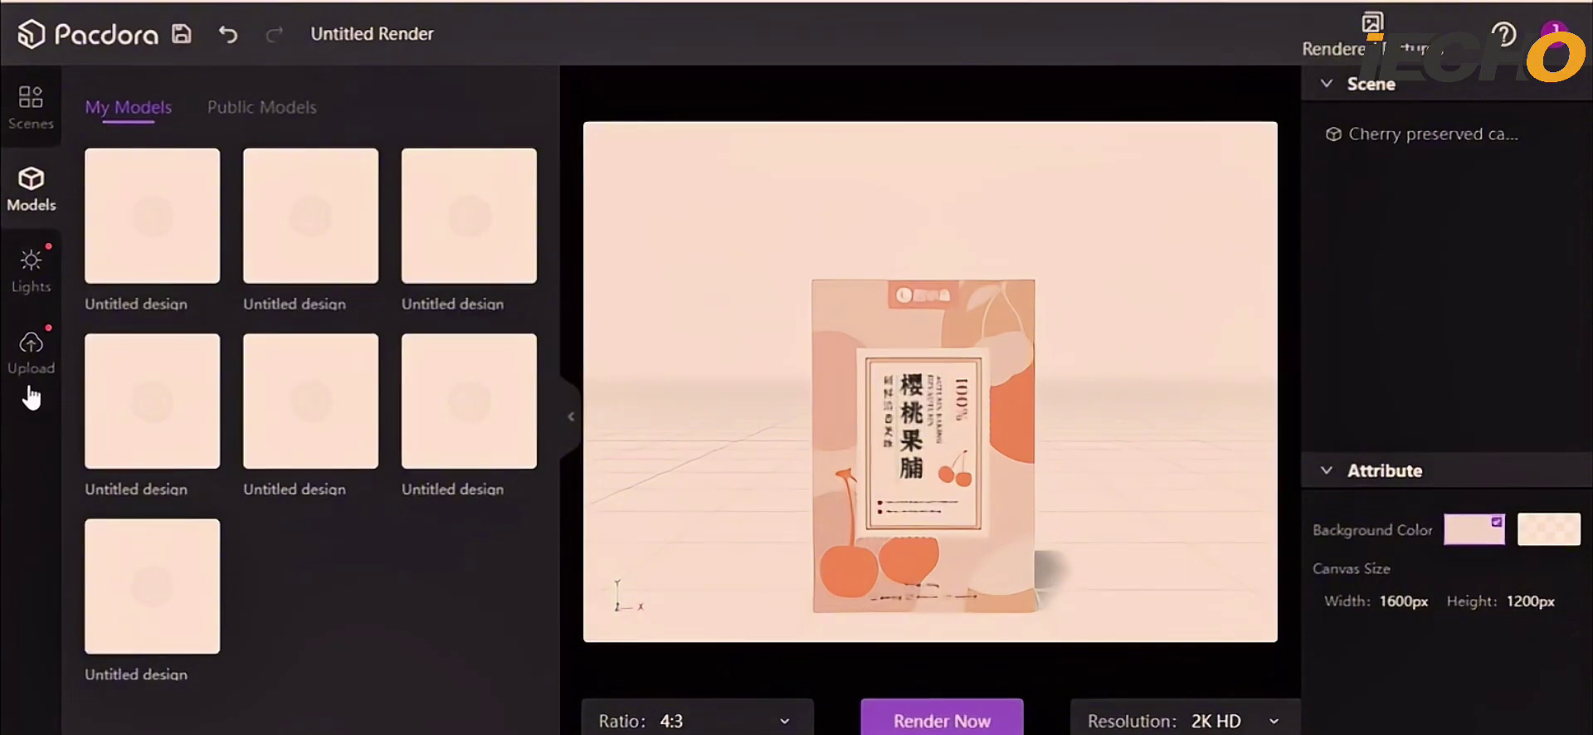
left_click(32, 270)
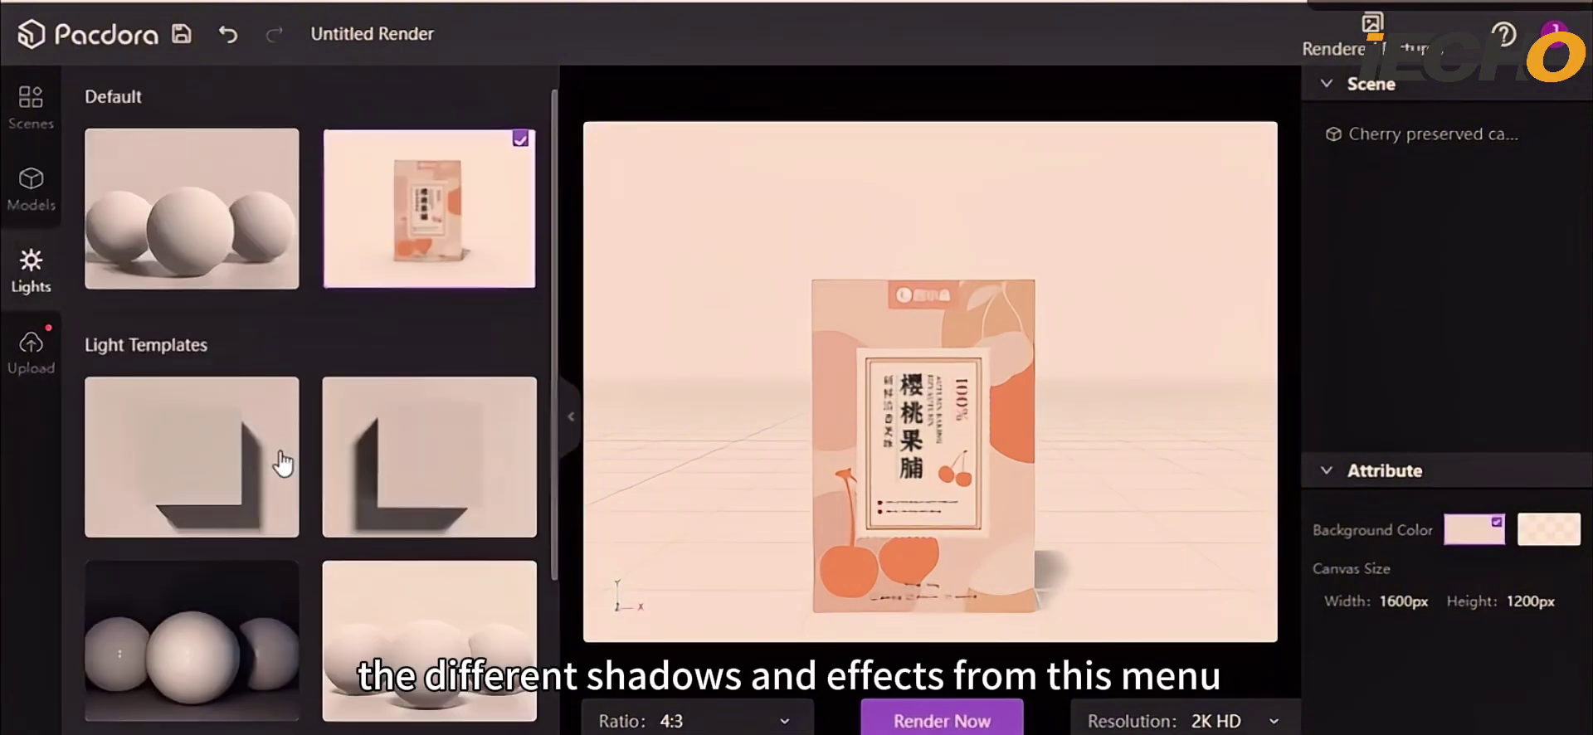
left_click(223, 477)
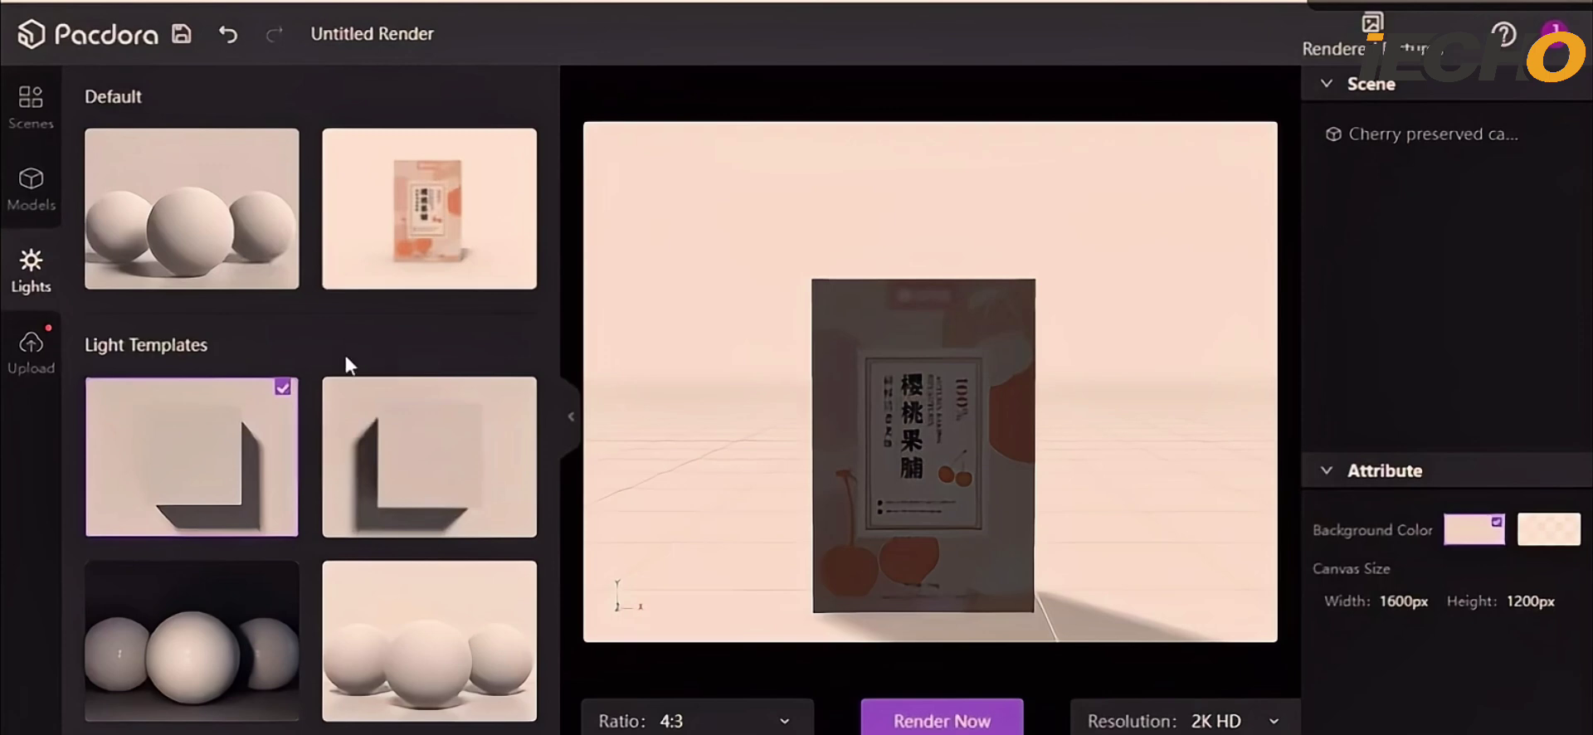
left_click(434, 249)
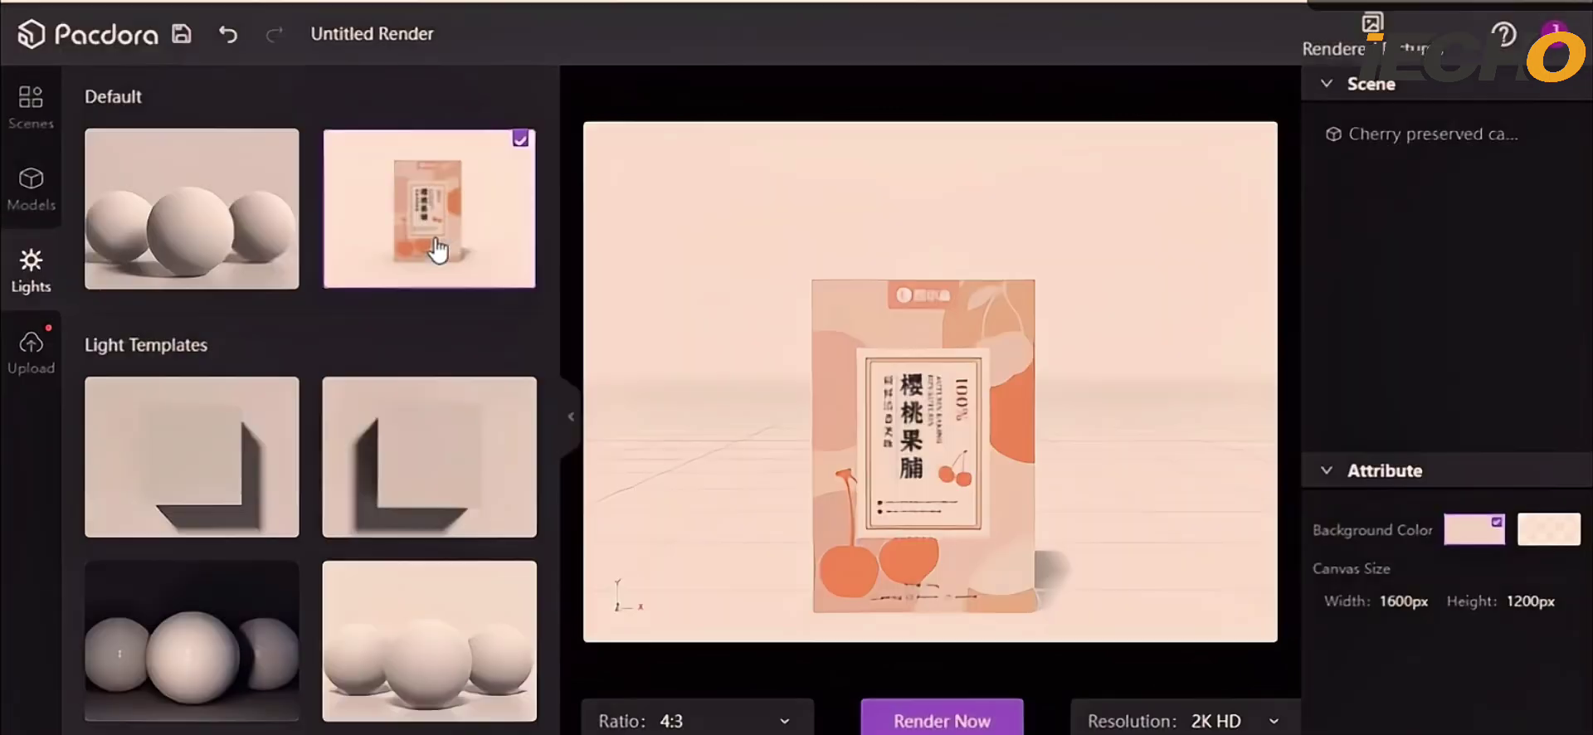
left_click(31, 369)
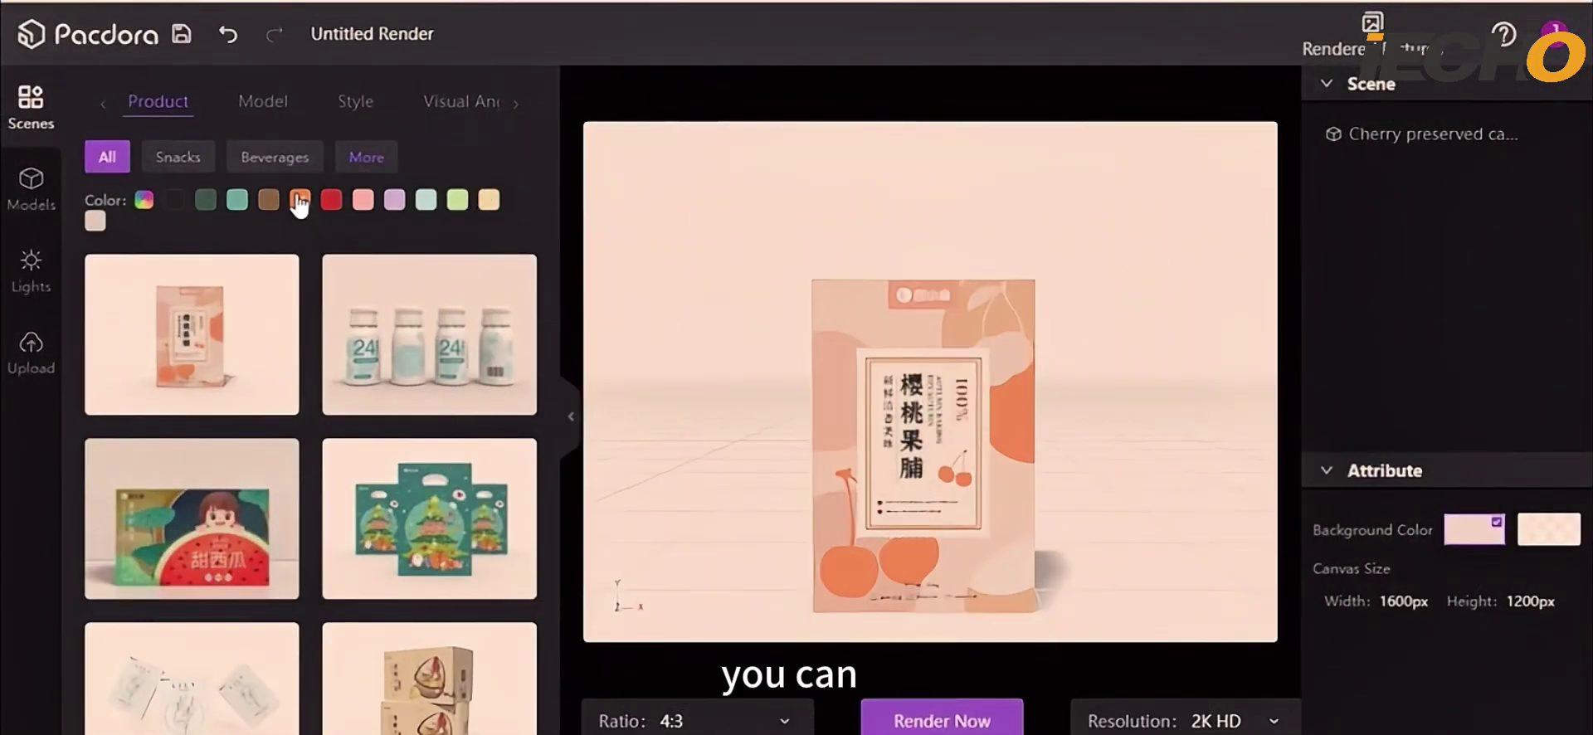
Filter the scenes by orange and by pink, and load the "Modern minimalist white cardboard box ground scene".
left_click(300, 200)
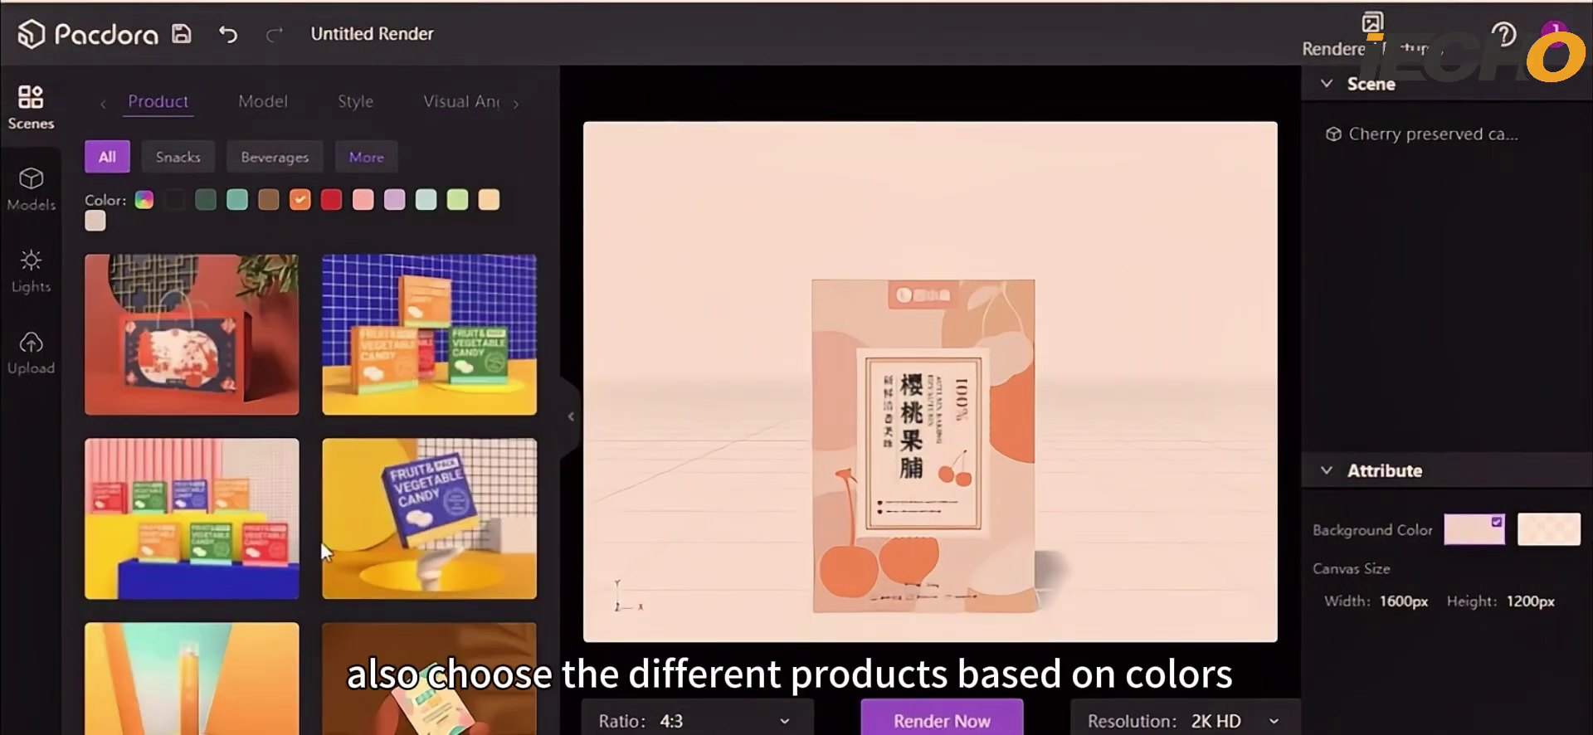
left_click(364, 200)
scroll(427, 357, "down", 5)
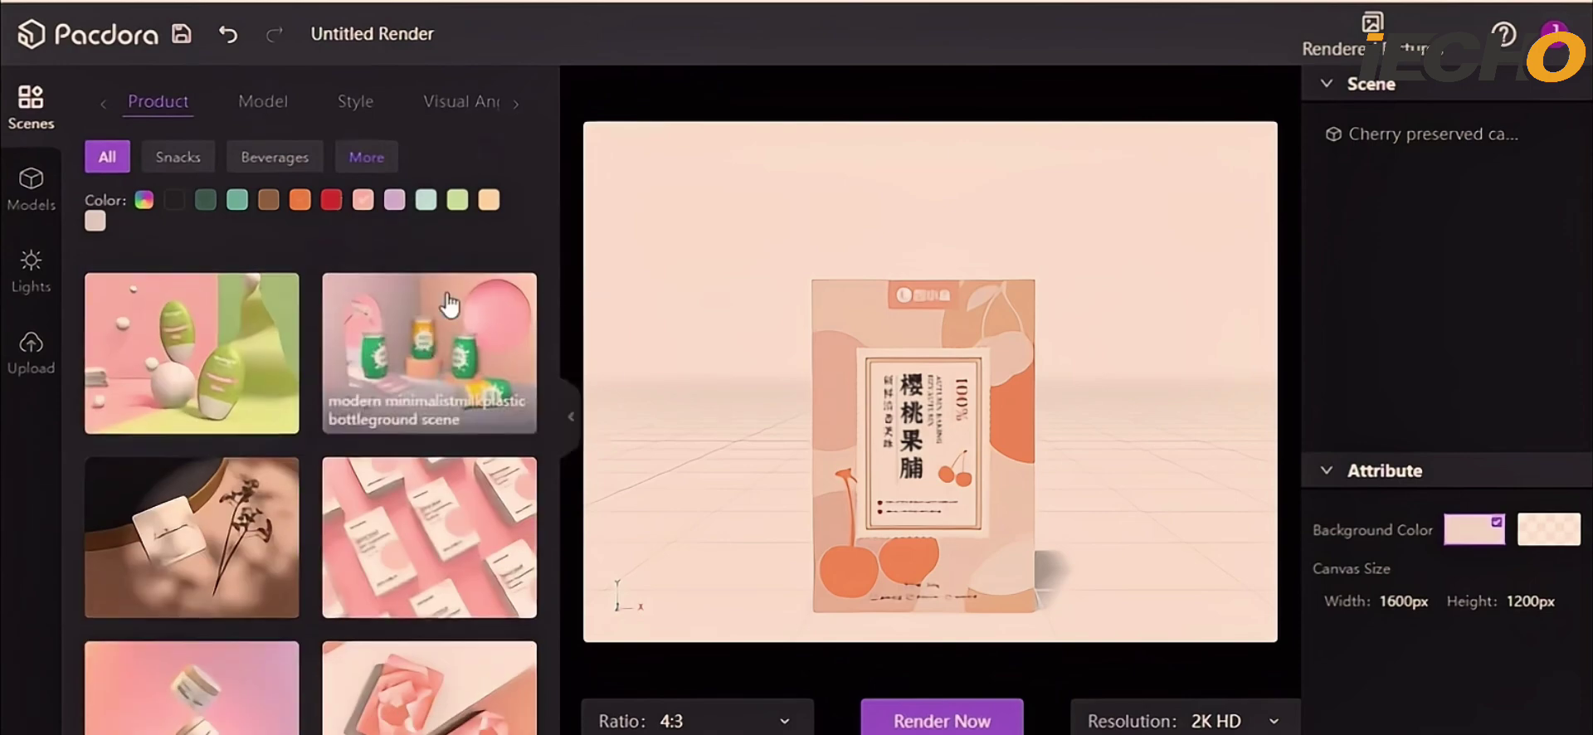
scroll(410, 340, "up", 10)
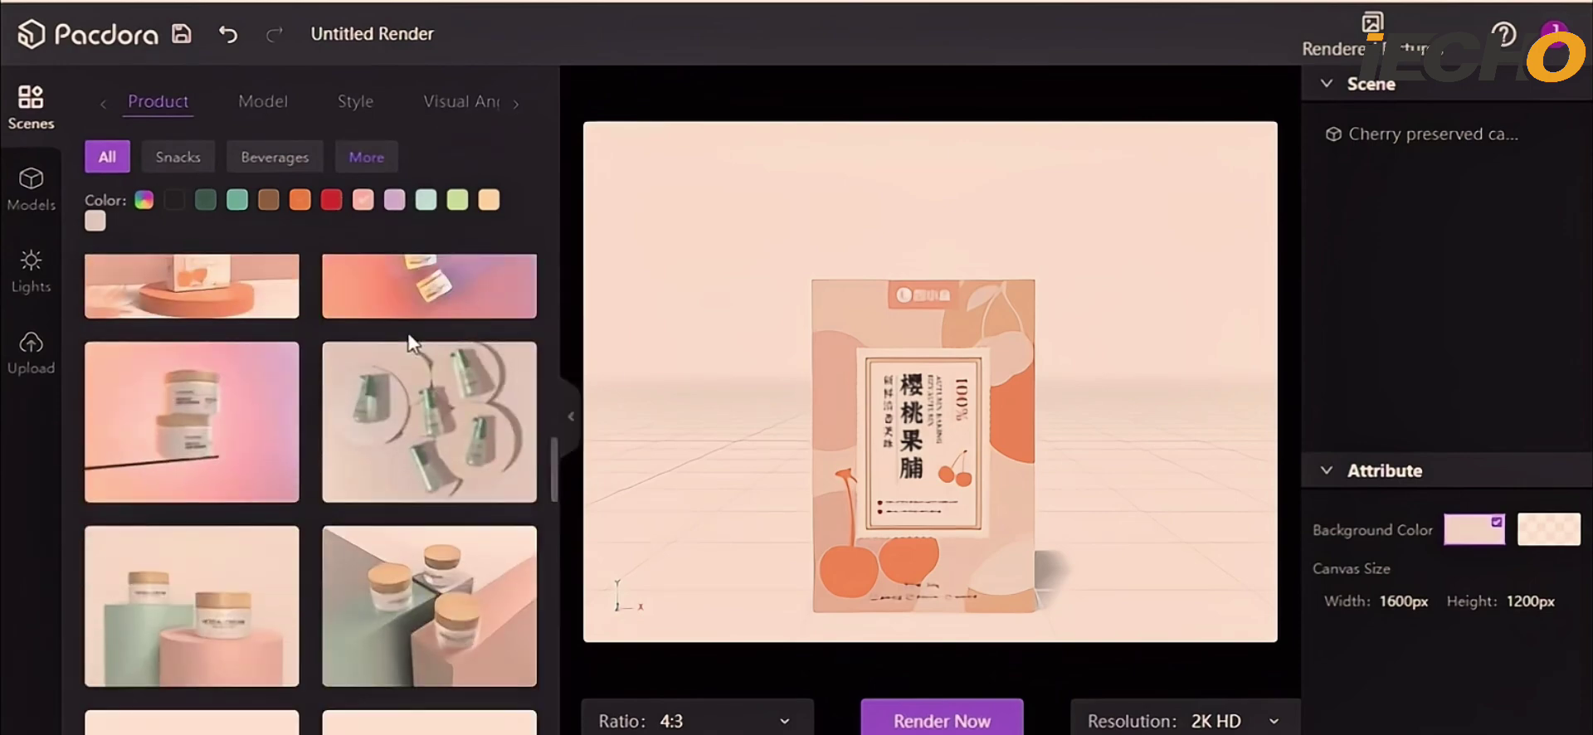
scroll(412, 343, "down", 5)
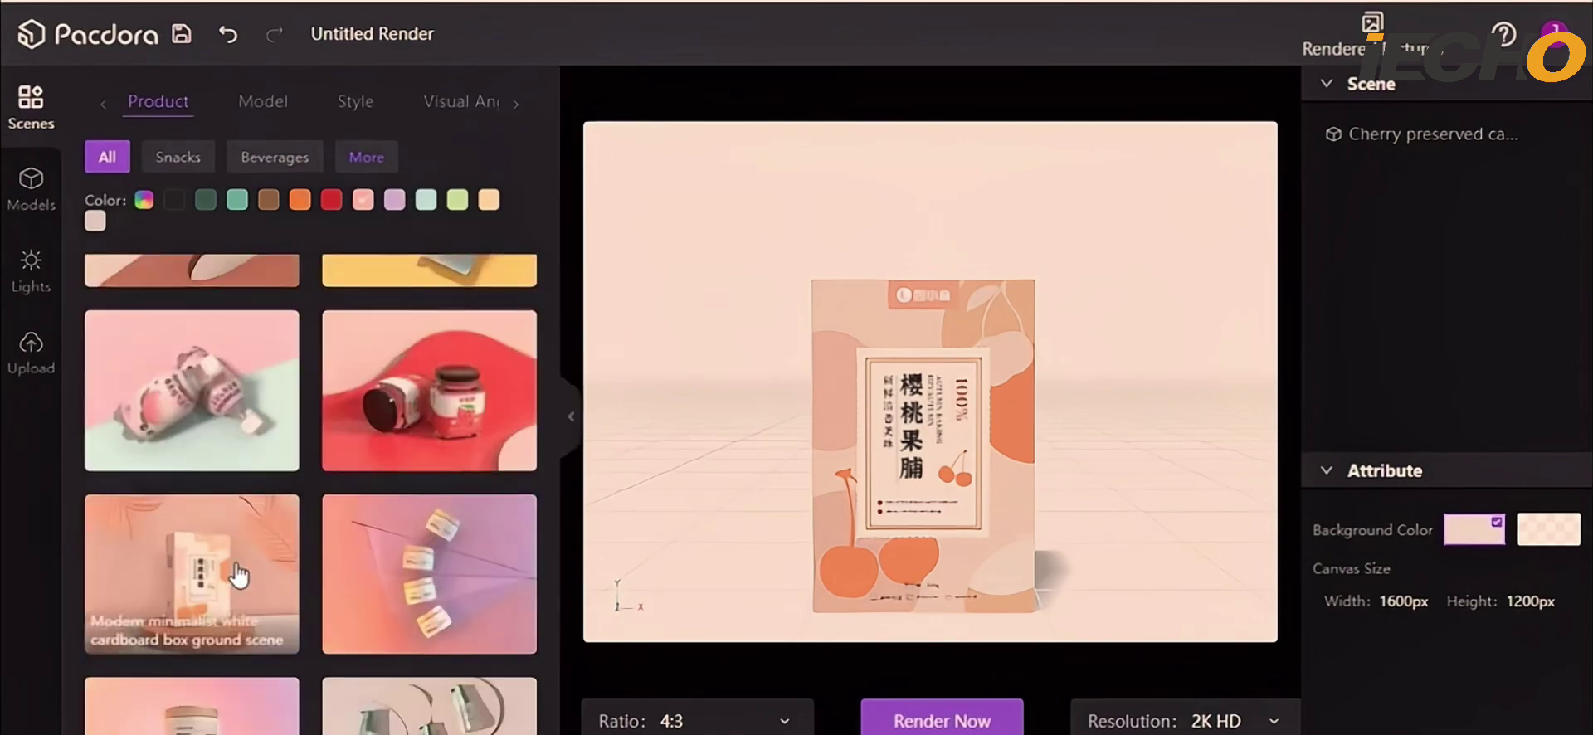
left_click(237, 571)
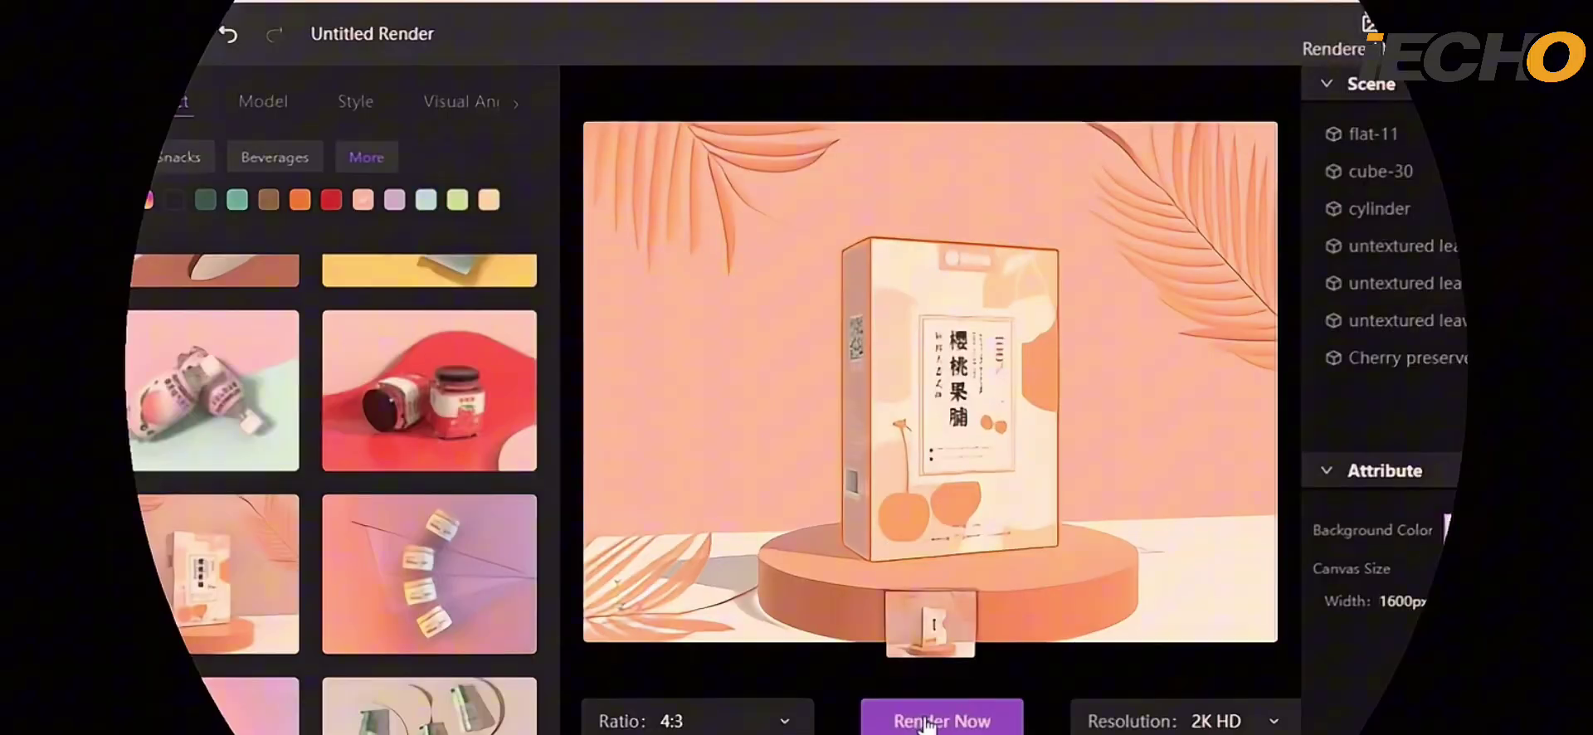
Render the podium box scene at 4:3 in 2K HD and download the finished picture.
left_click(940, 722)
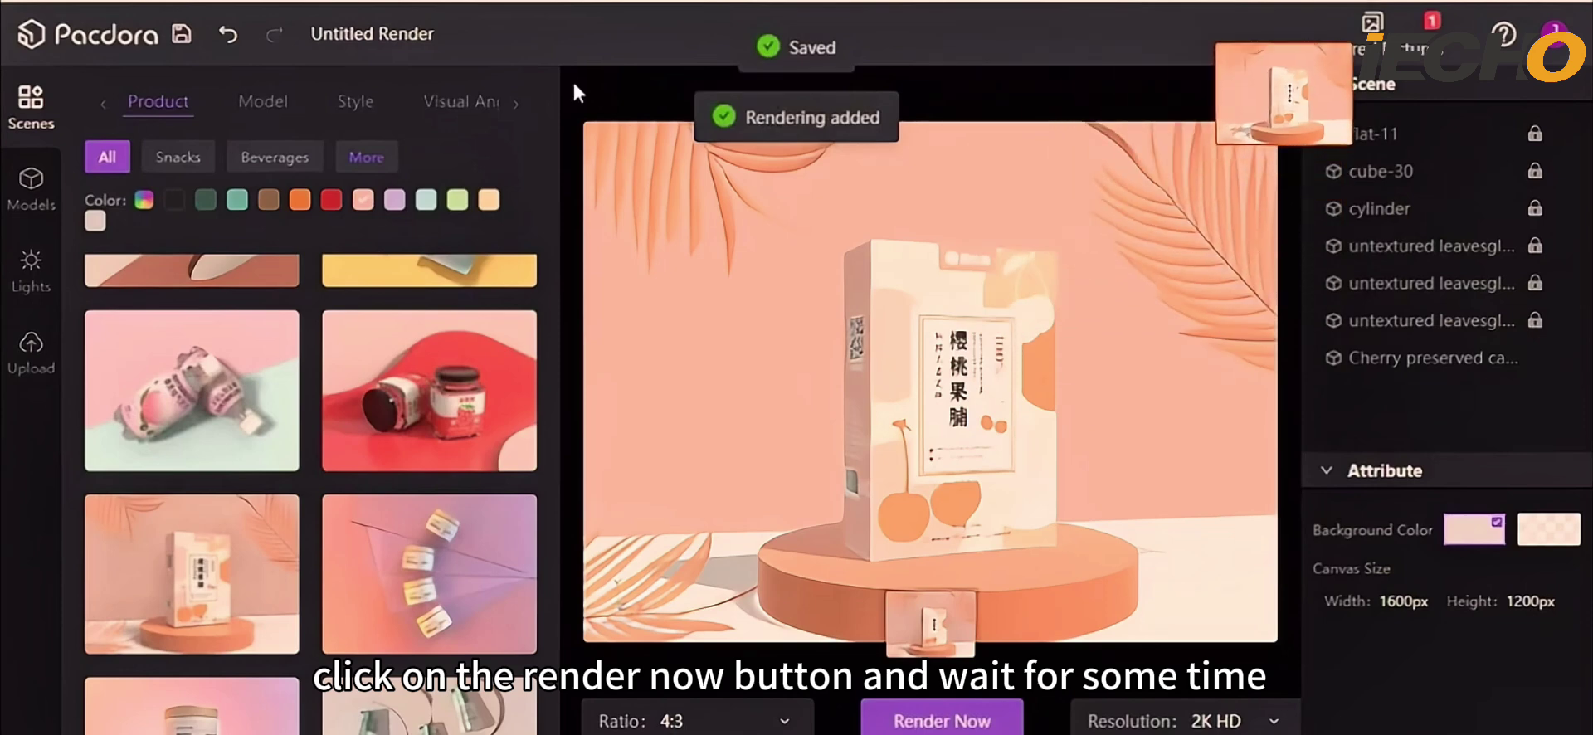
left_click(1358, 50)
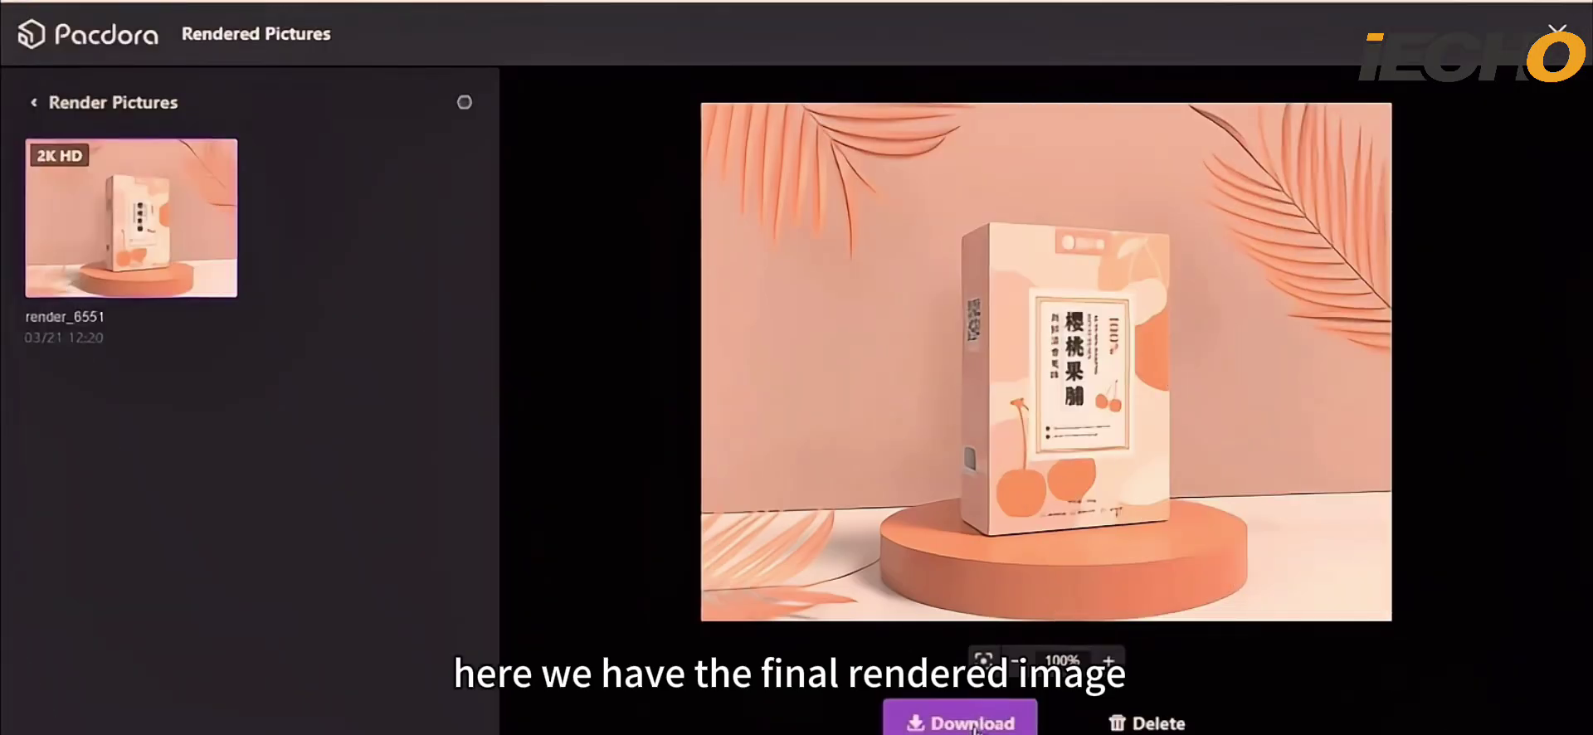
left_click(973, 724)
Open the downloaded render, examine the box up close and close the image.
left_click(249, 729)
left_click(292, 594)
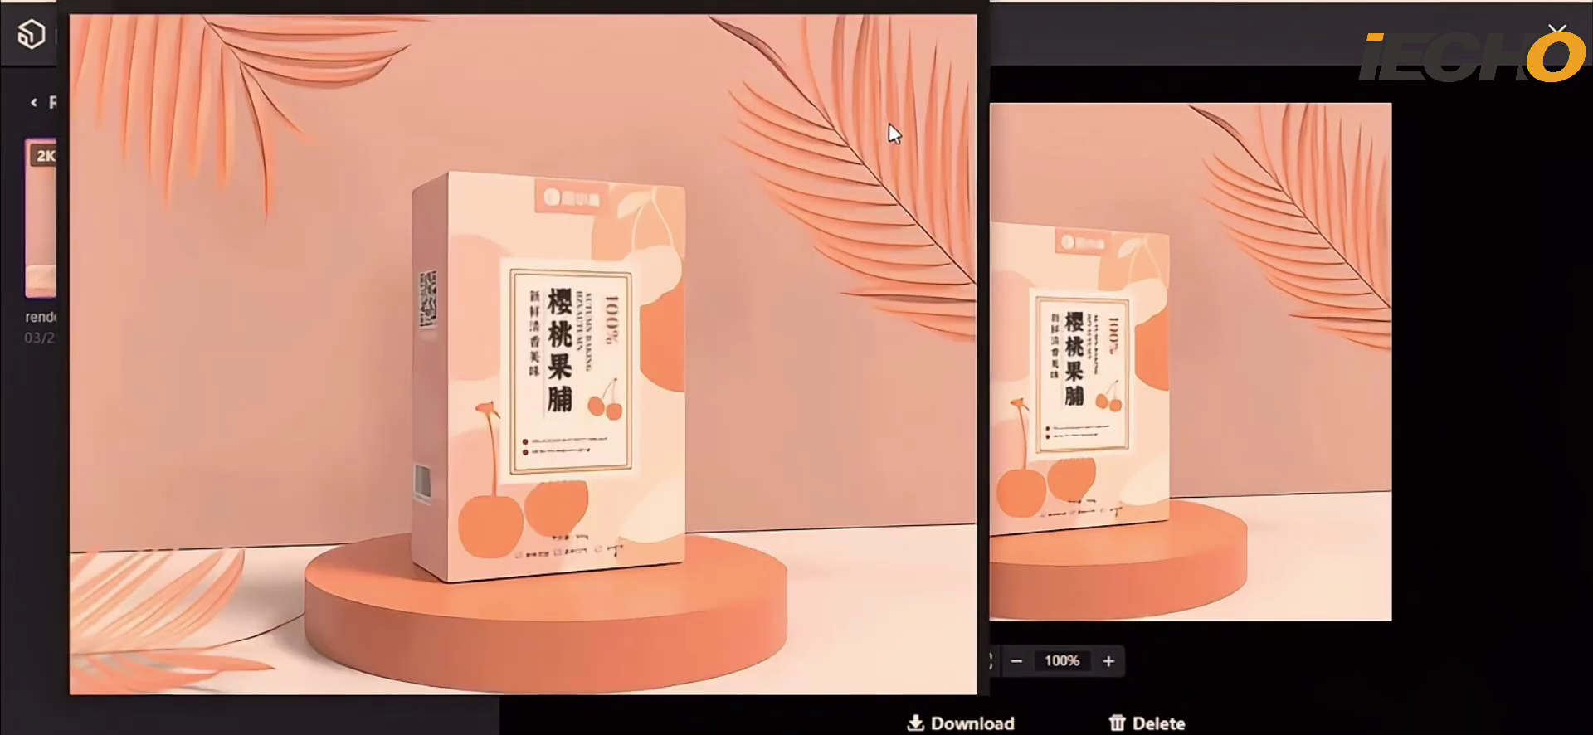
scroll(730, 10, "up", 1)
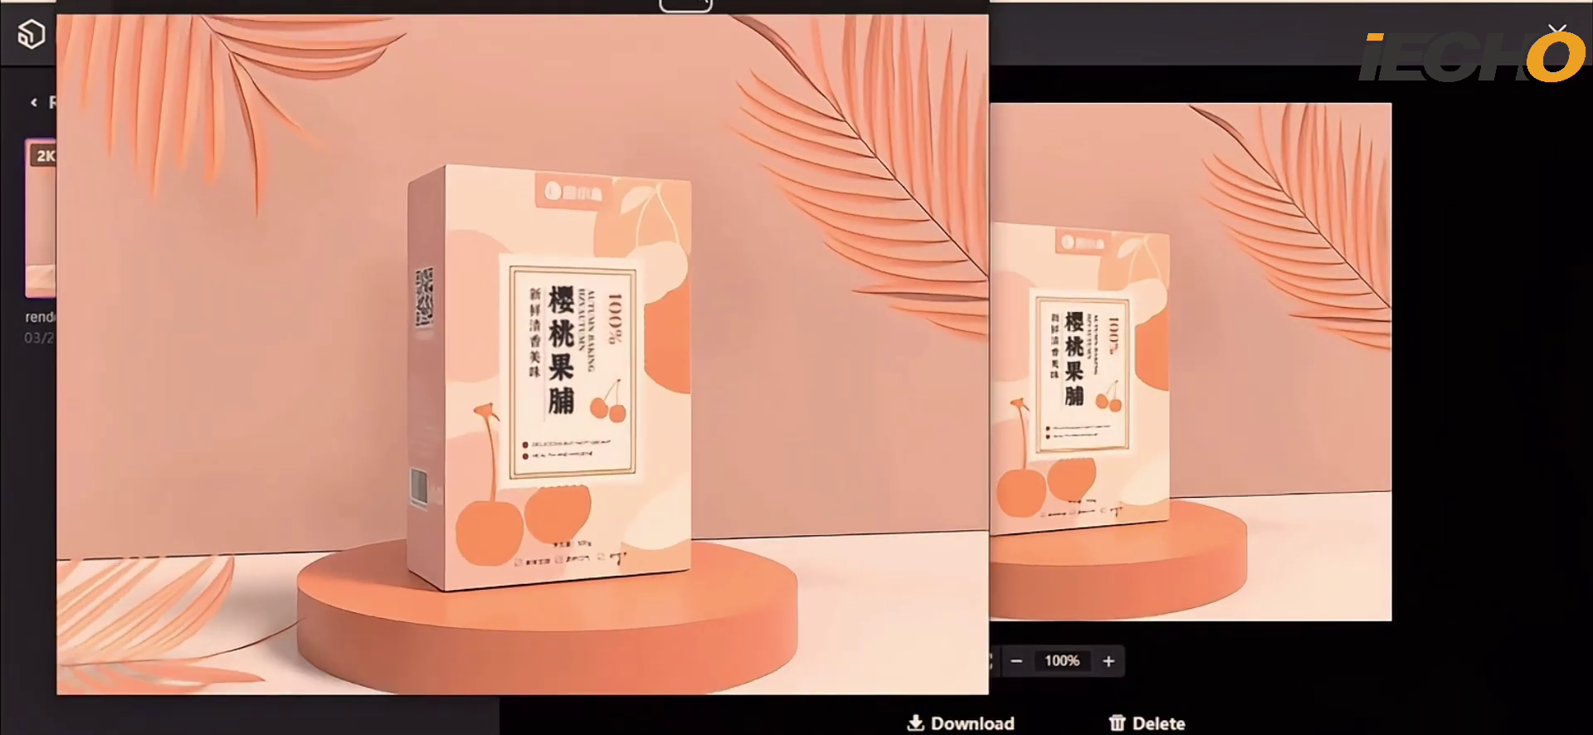
scroll(730, 10, "down", 1)
scroll(694, 347, "up", 3)
scroll(676, 382, "down", 3)
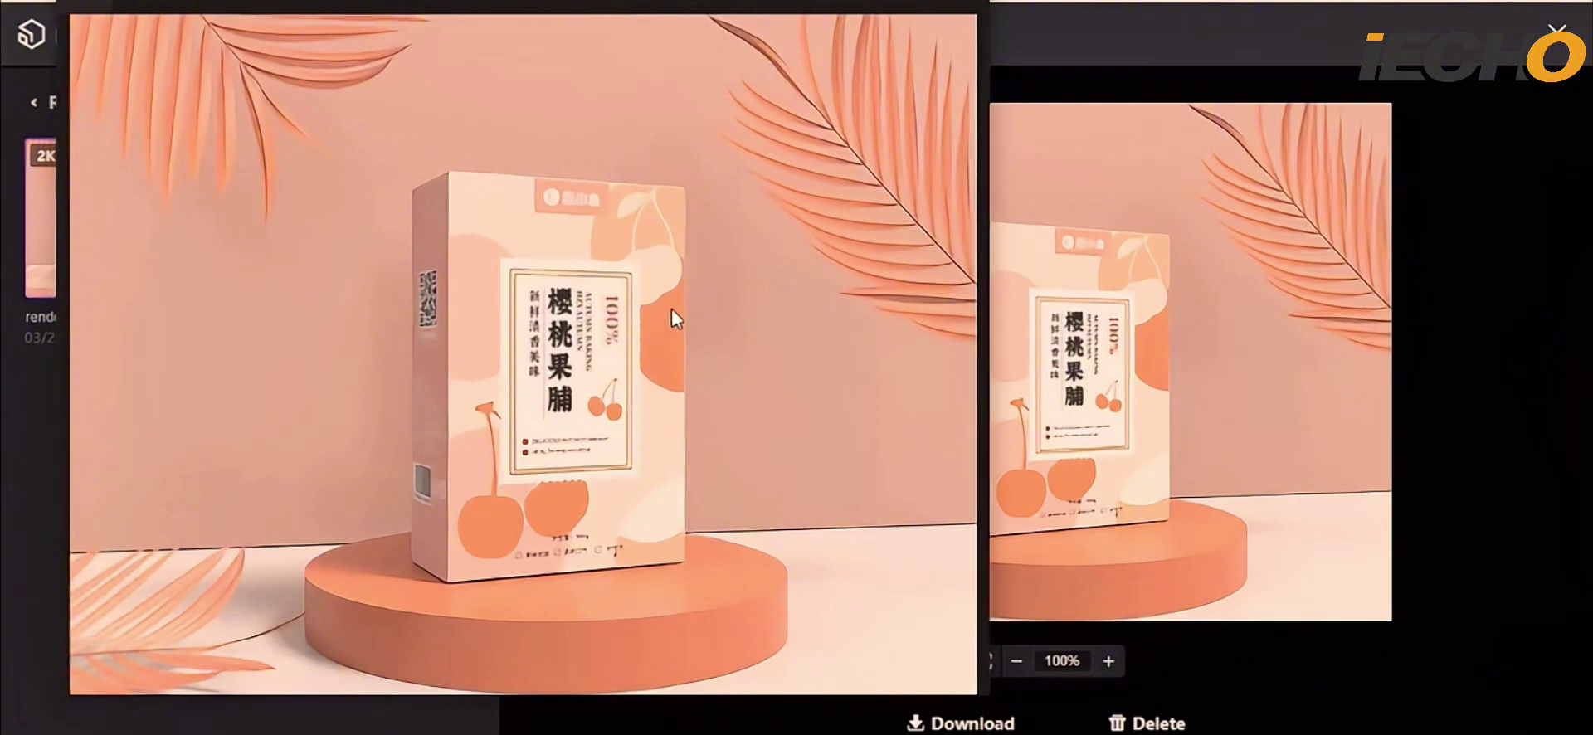
key("Escape")
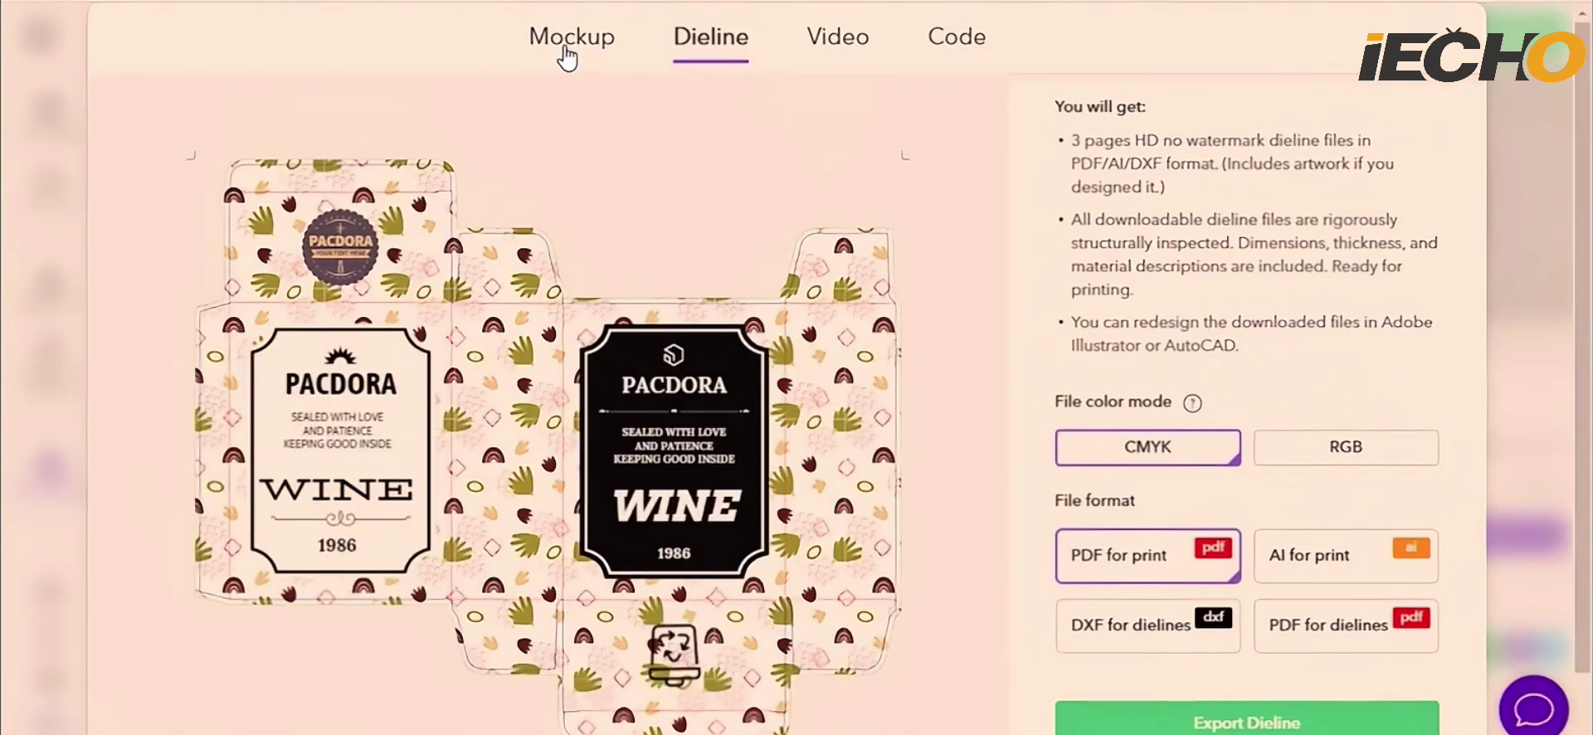
Show the mockup export settings, review the resolutions, try the 4:3 ratio and set the image ratio to 9:16.
left_click(568, 52)
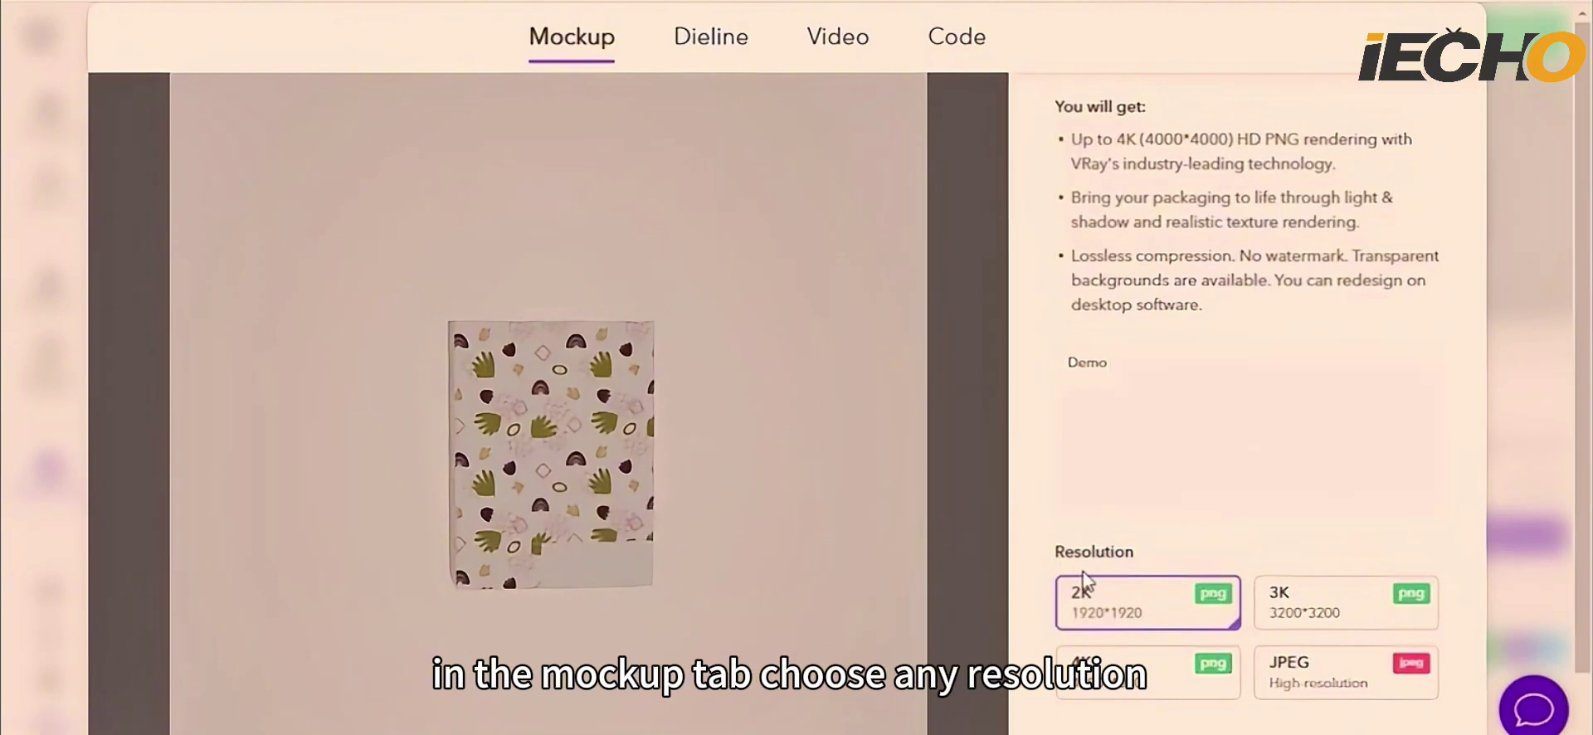
scroll(554, 580, "down", 1)
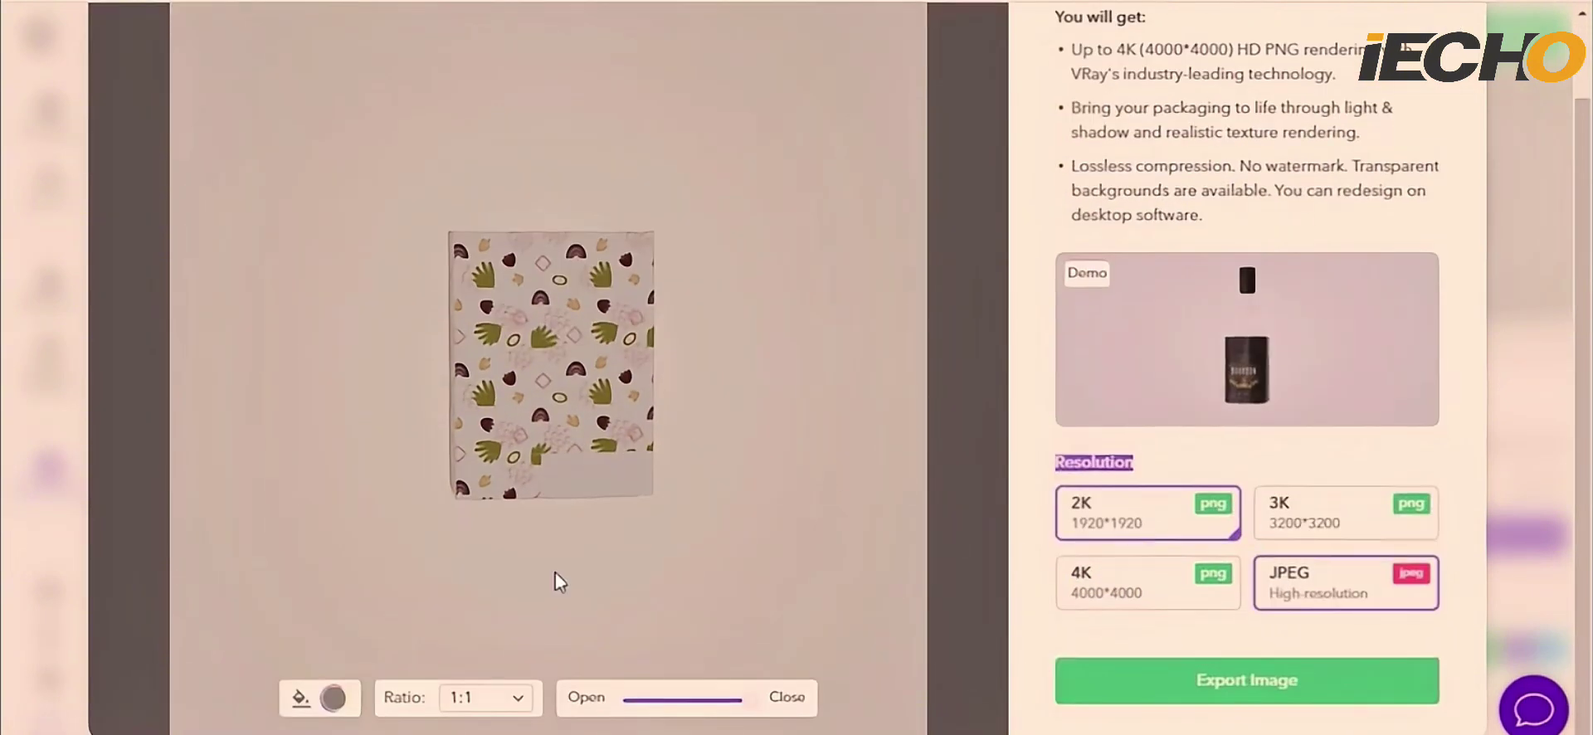
left_click(485, 698)
left_click(477, 549)
left_click(486, 697)
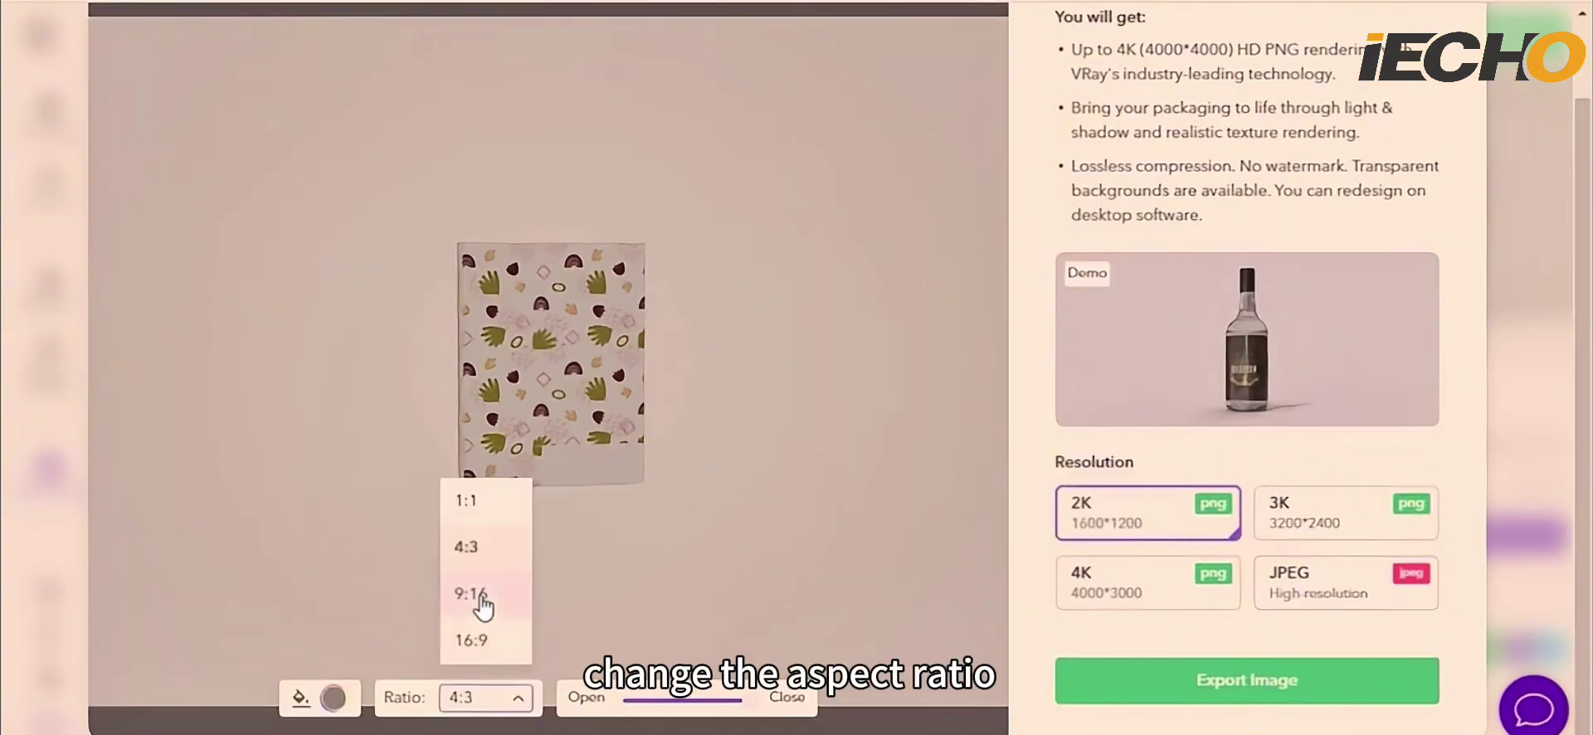
left_click(471, 593)
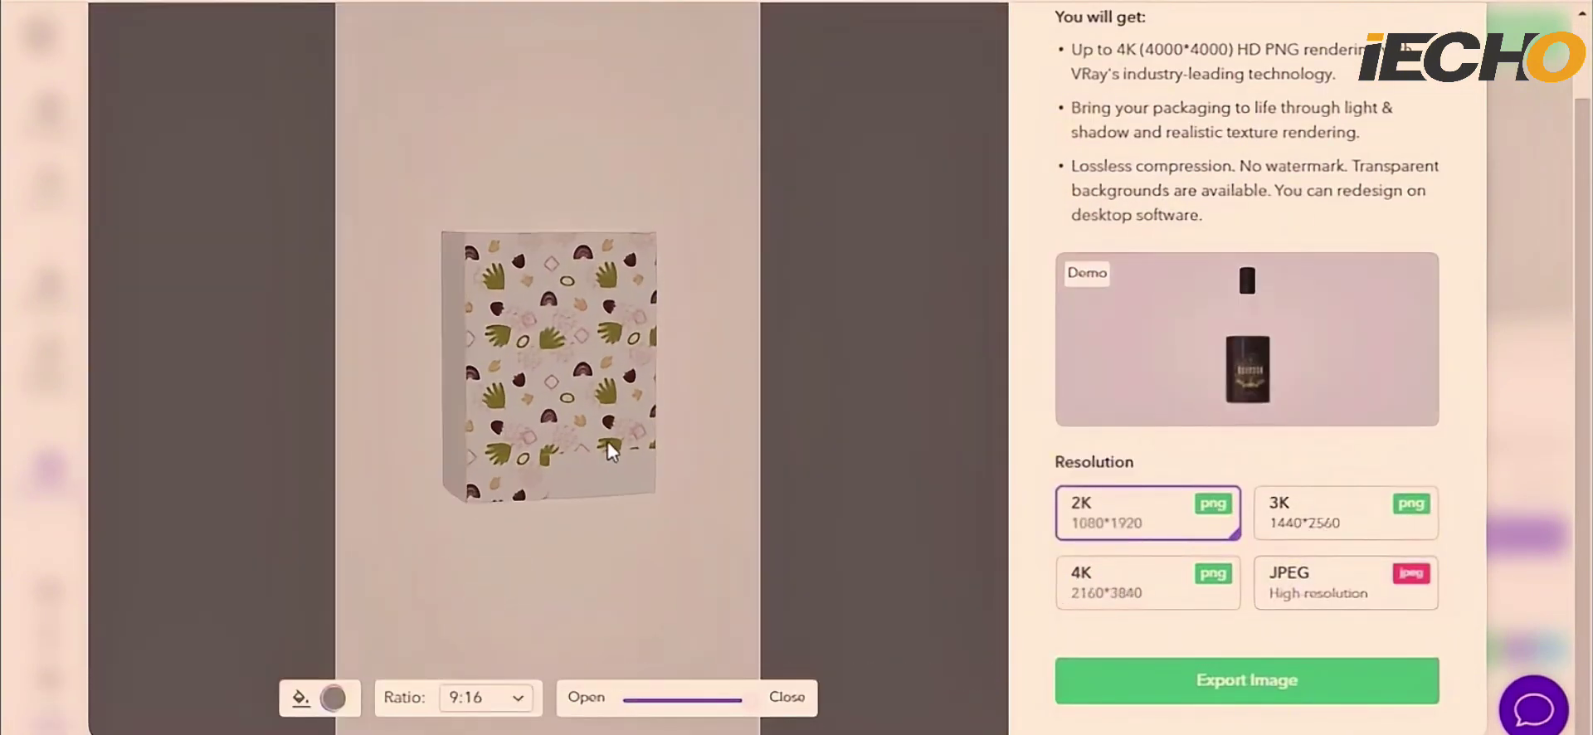
Set the mockup background colour to #995858 and adjust how far the box is opened or closed.
left_click(333, 698)
left_click(350, 464)
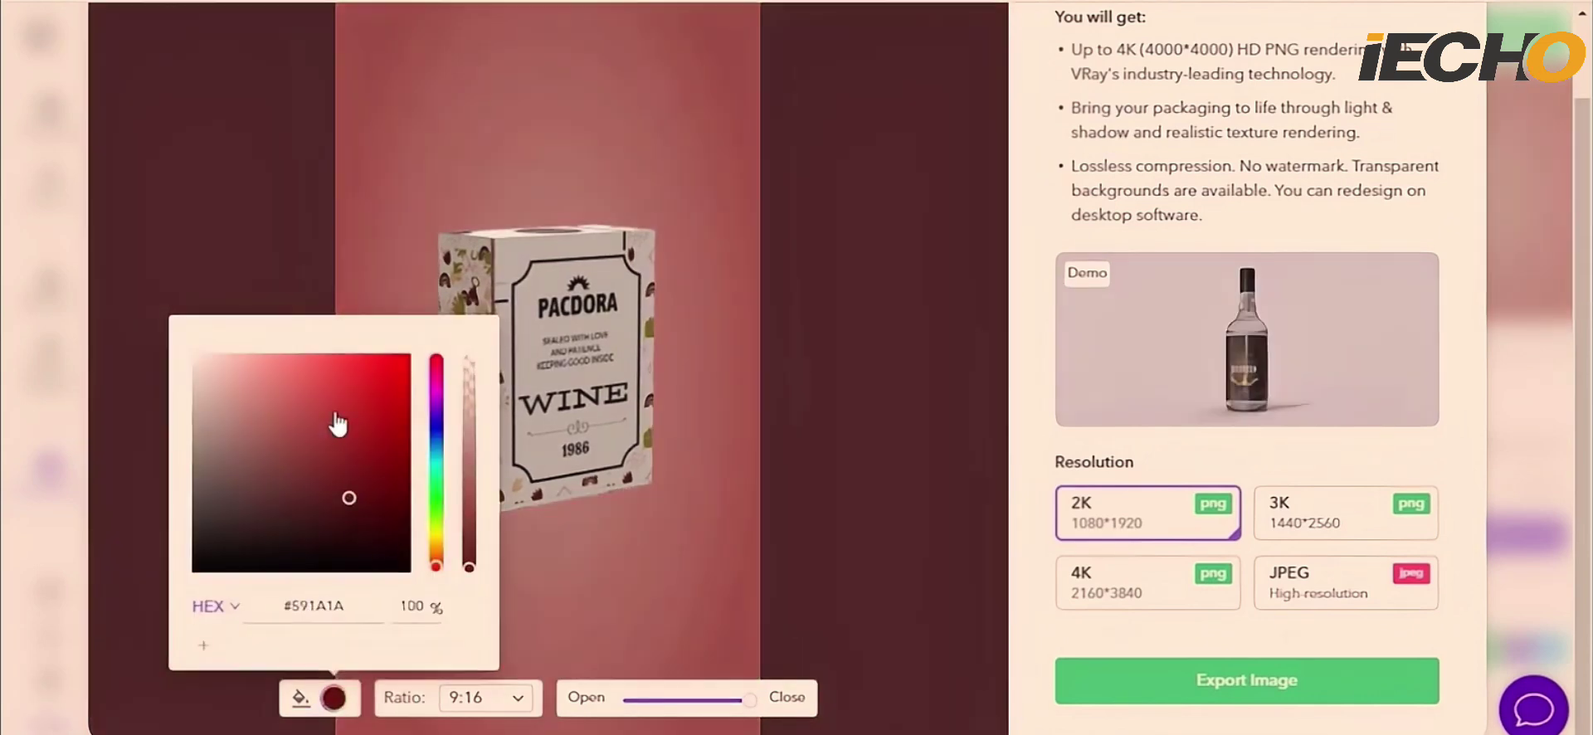
left_click(288, 448)
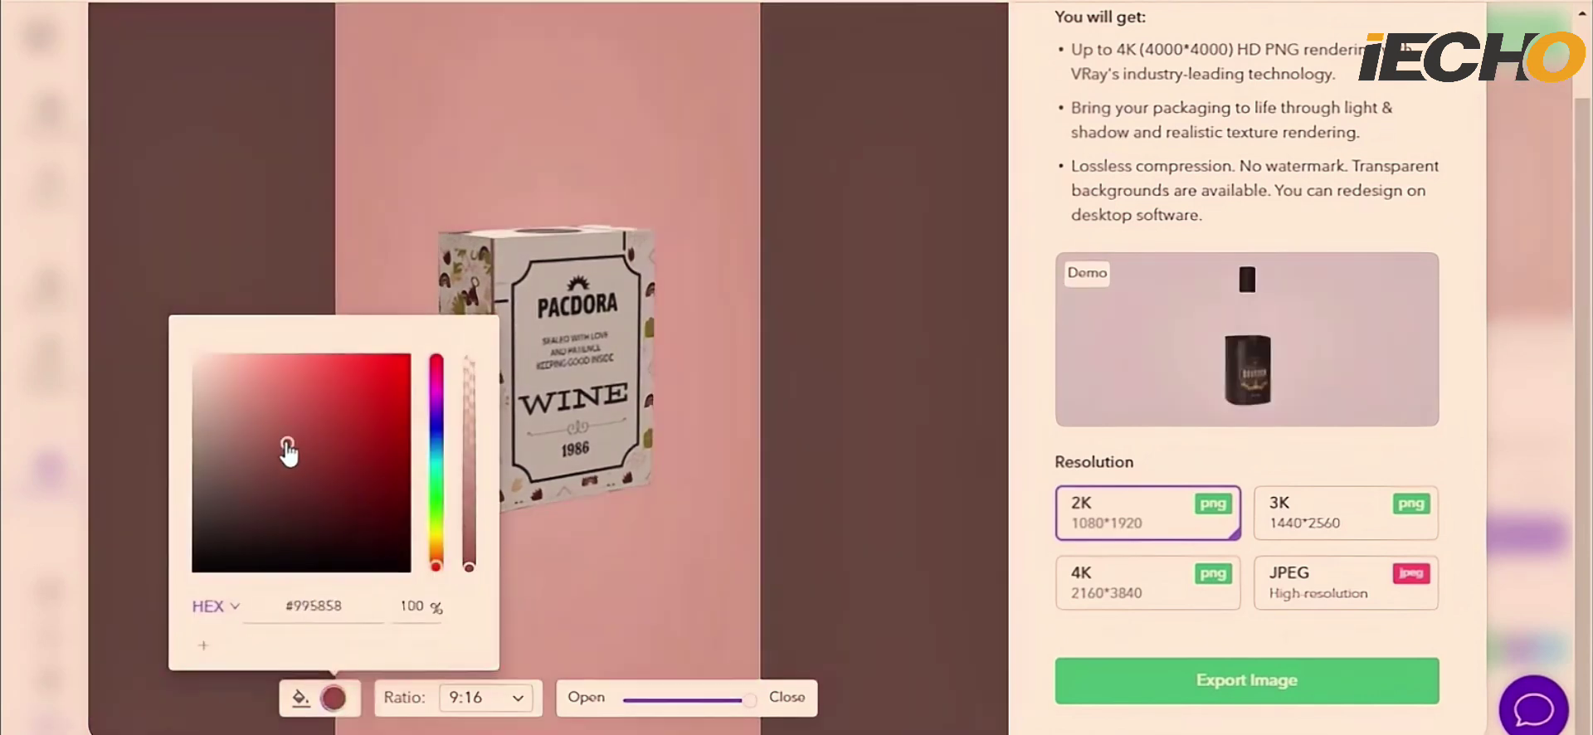
left_click(333, 699)
mouse_move(747, 705)
left_mouse_down()
mouse_move(623, 698)
mouse_move(765, 701)
left_mouse_up()
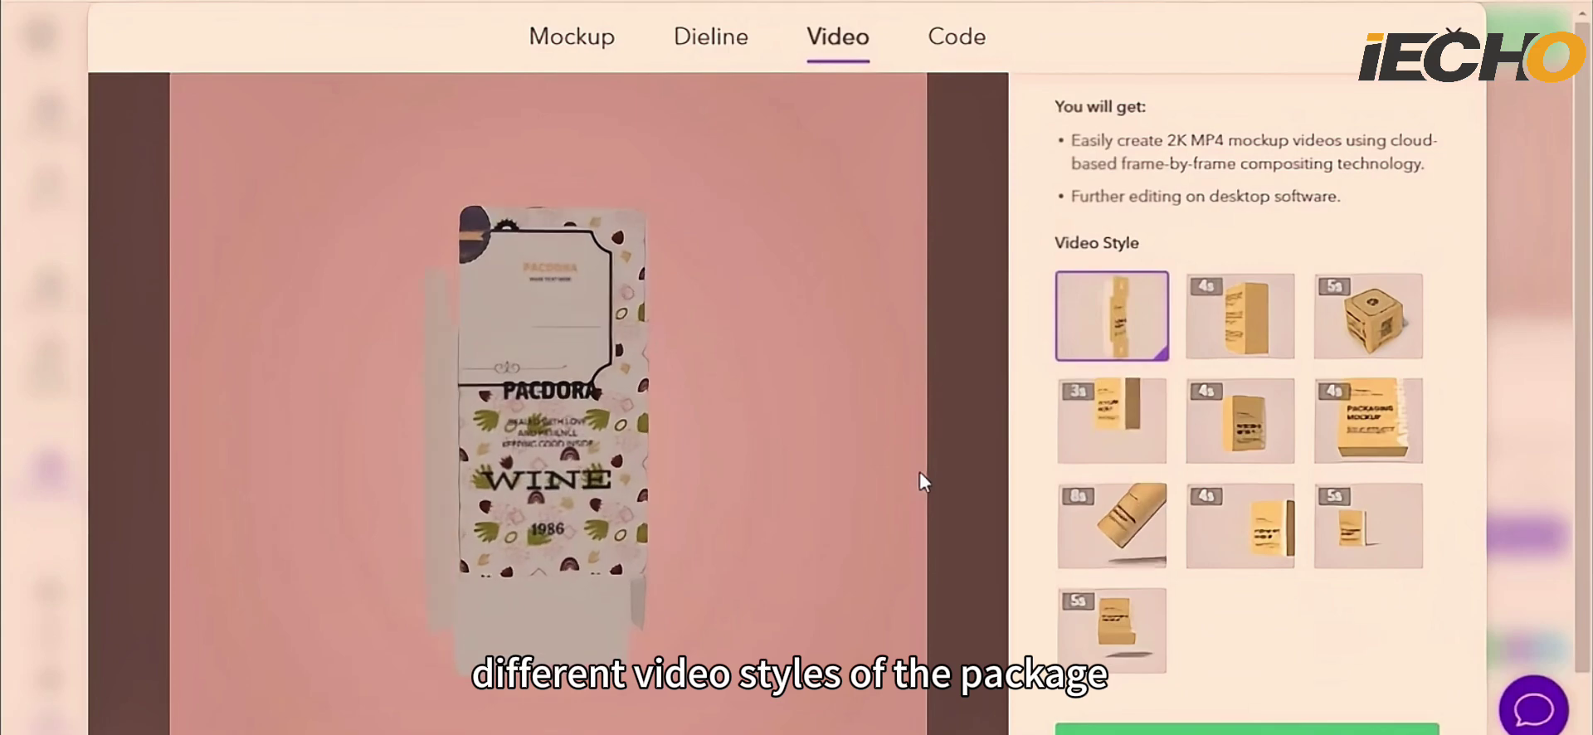
Preview the 4s rotating-box video style and select the 5s style that shows the box from above at an angle.
scroll(1054, 452, "down", 1)
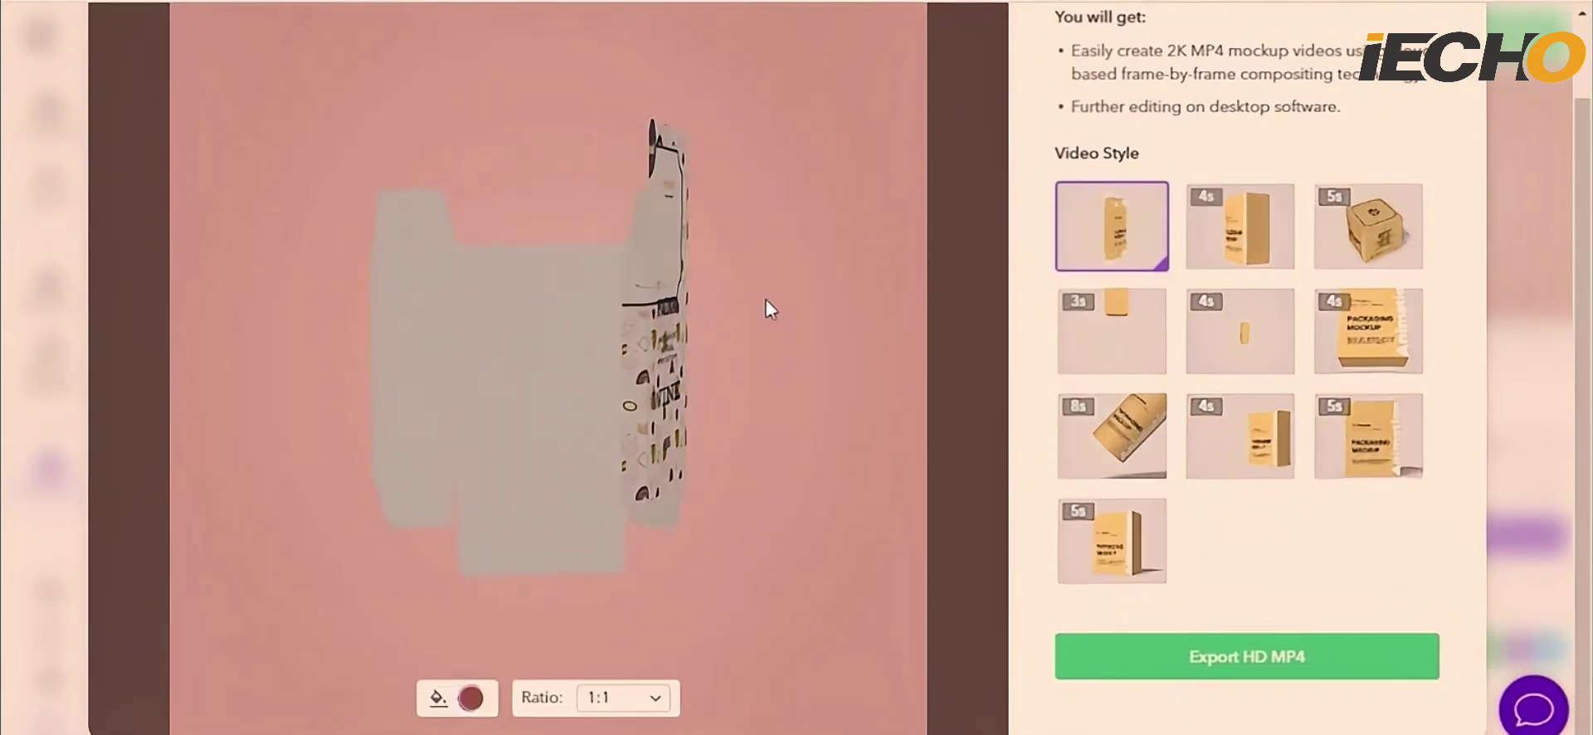
left_click(1237, 249)
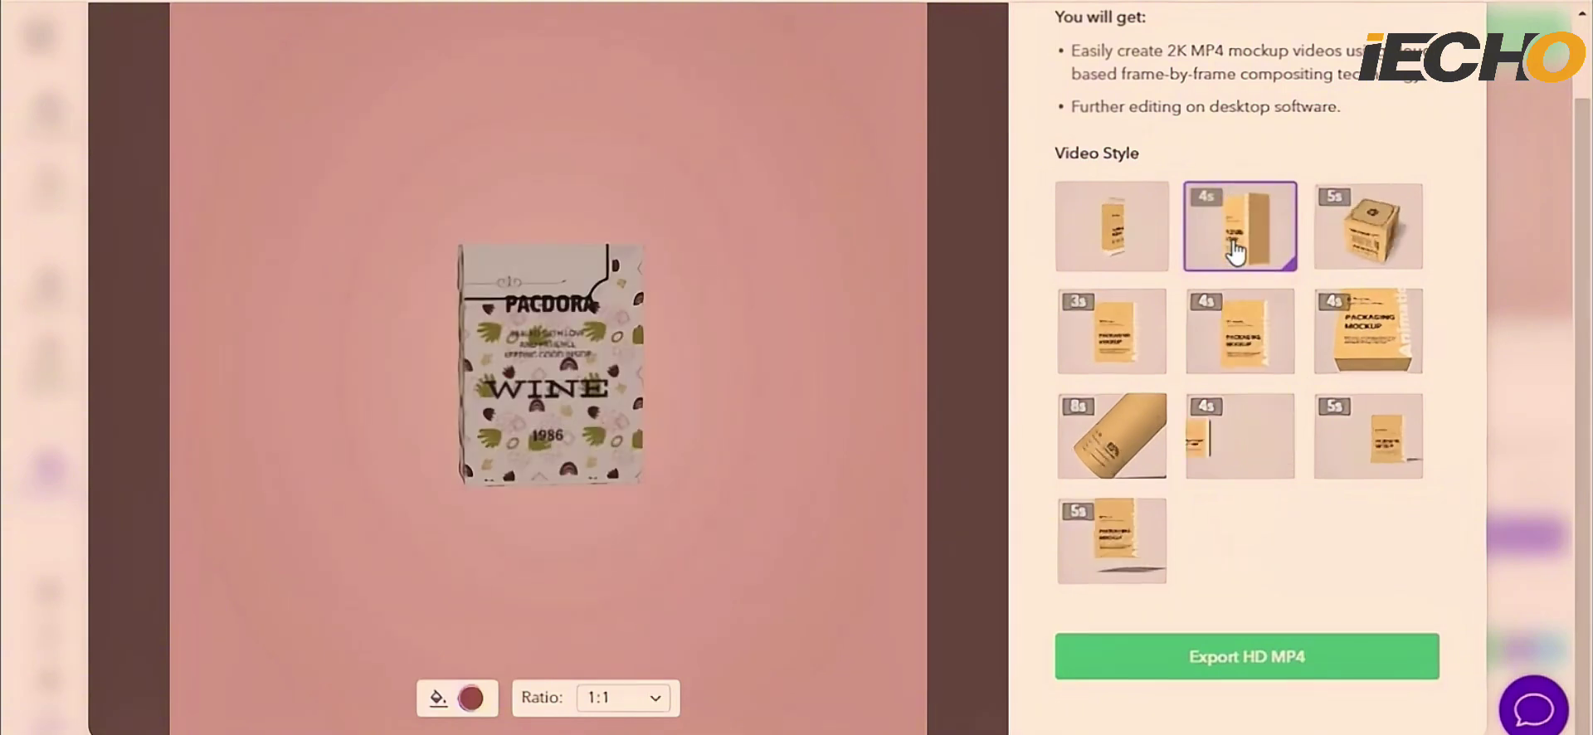
left_click(1352, 248)
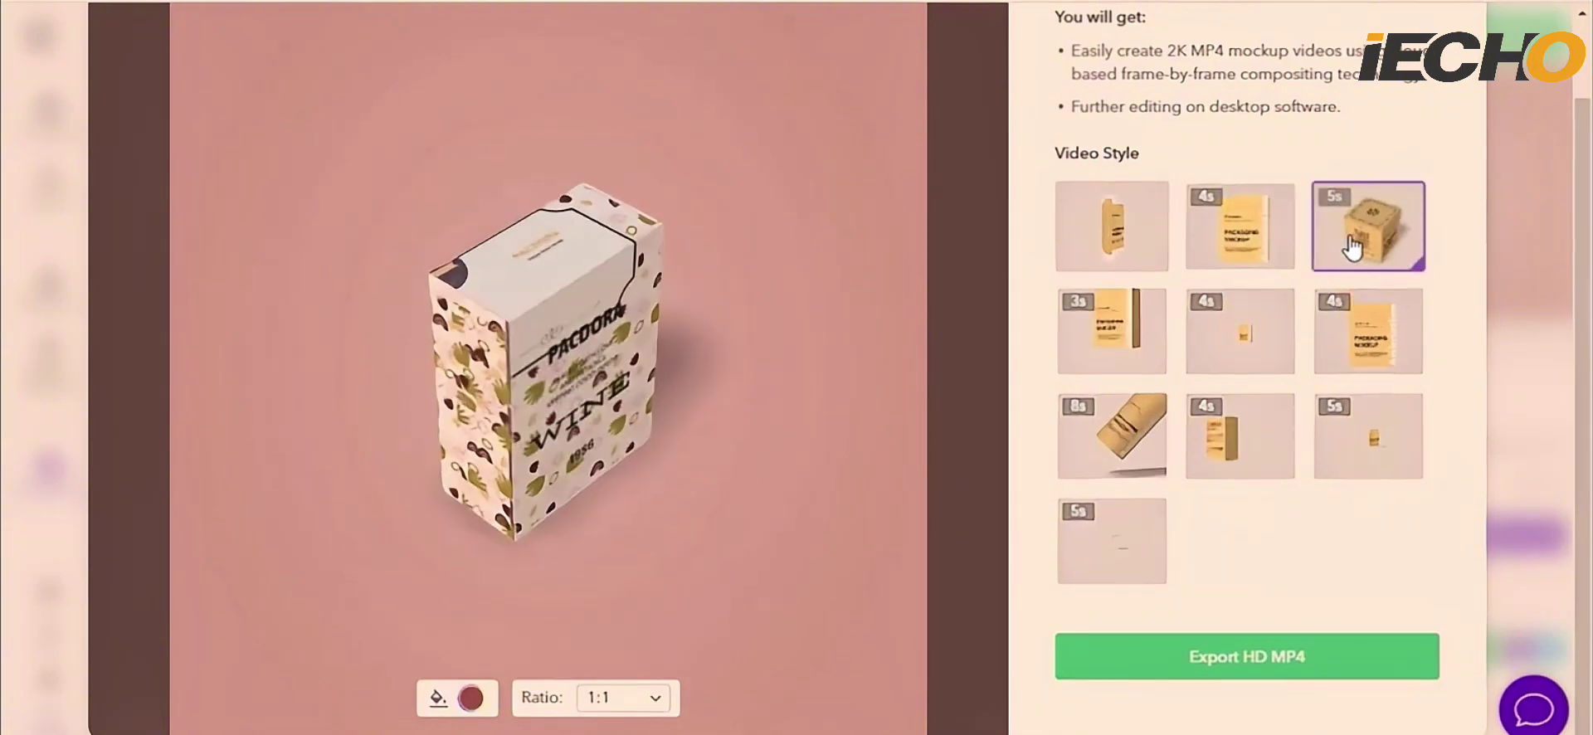
scroll(1011, 327, "up", 2)
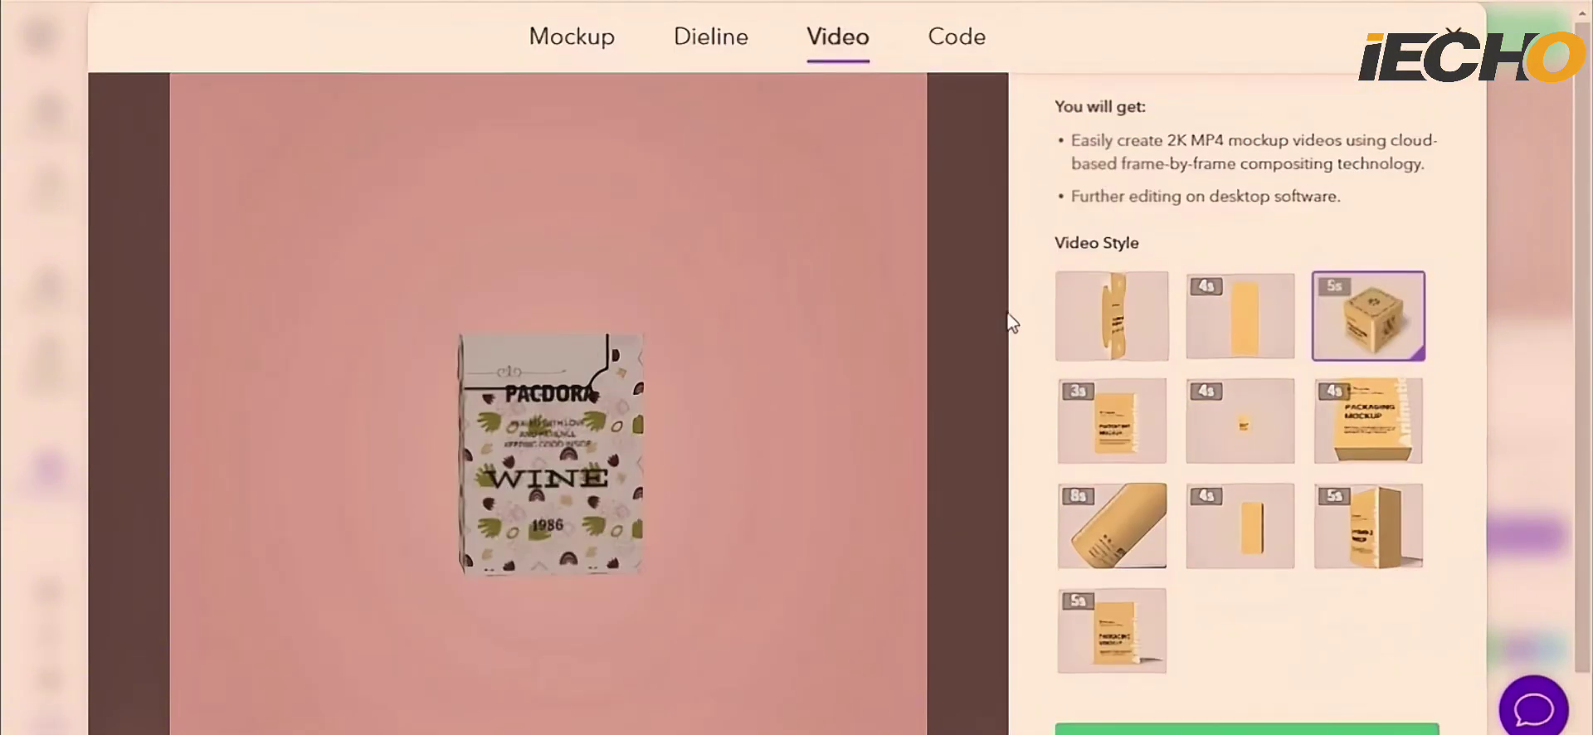
Generate the HTML code for embedding the 3D package design and highlight the description of what it offers.
left_click(955, 42)
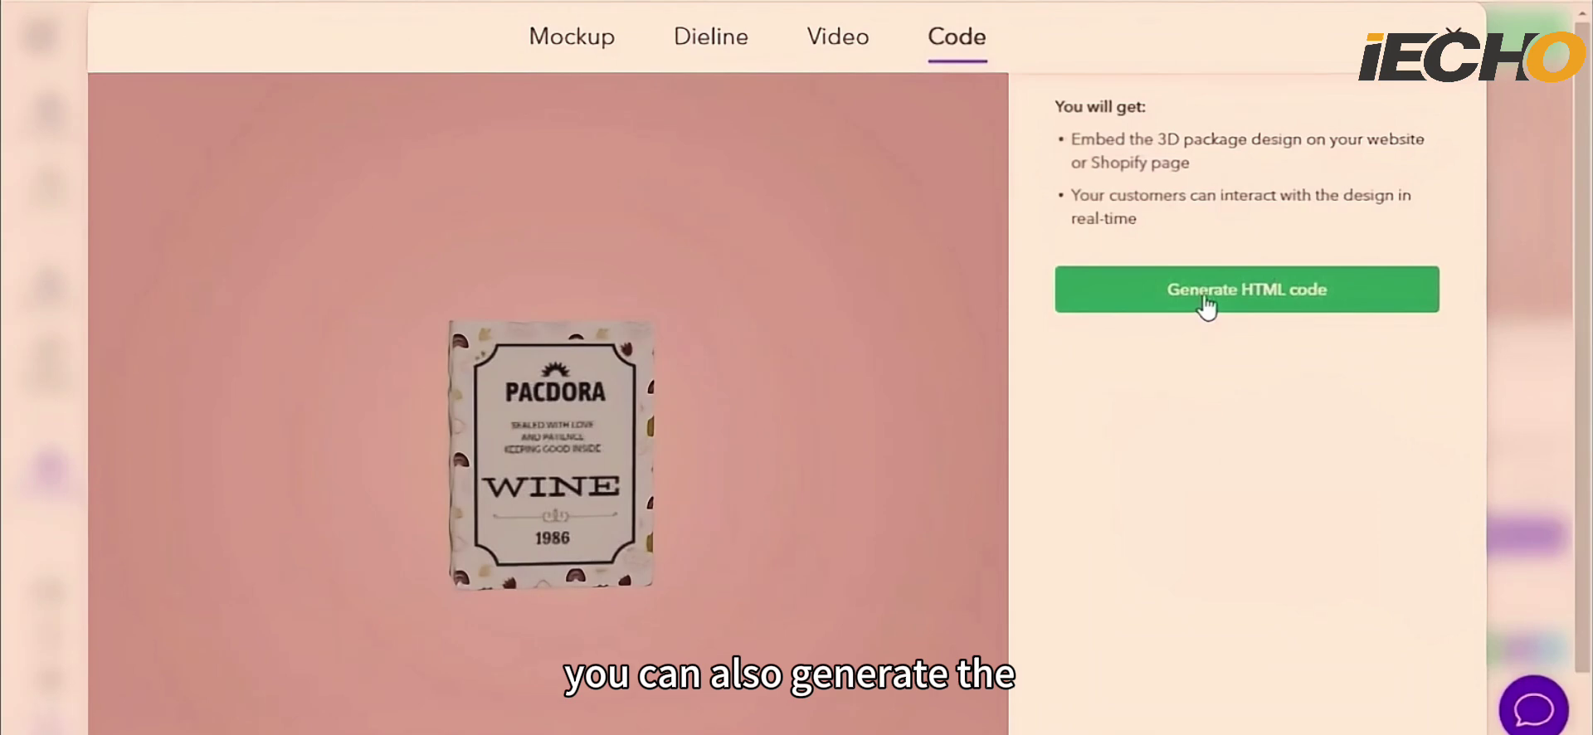
left_click(1206, 307)
mouse_move(1078, 143)
left_mouse_down()
mouse_move(1159, 221)
mouse_move(1077, 143)
left_mouse_up()
left_click(1167, 224)
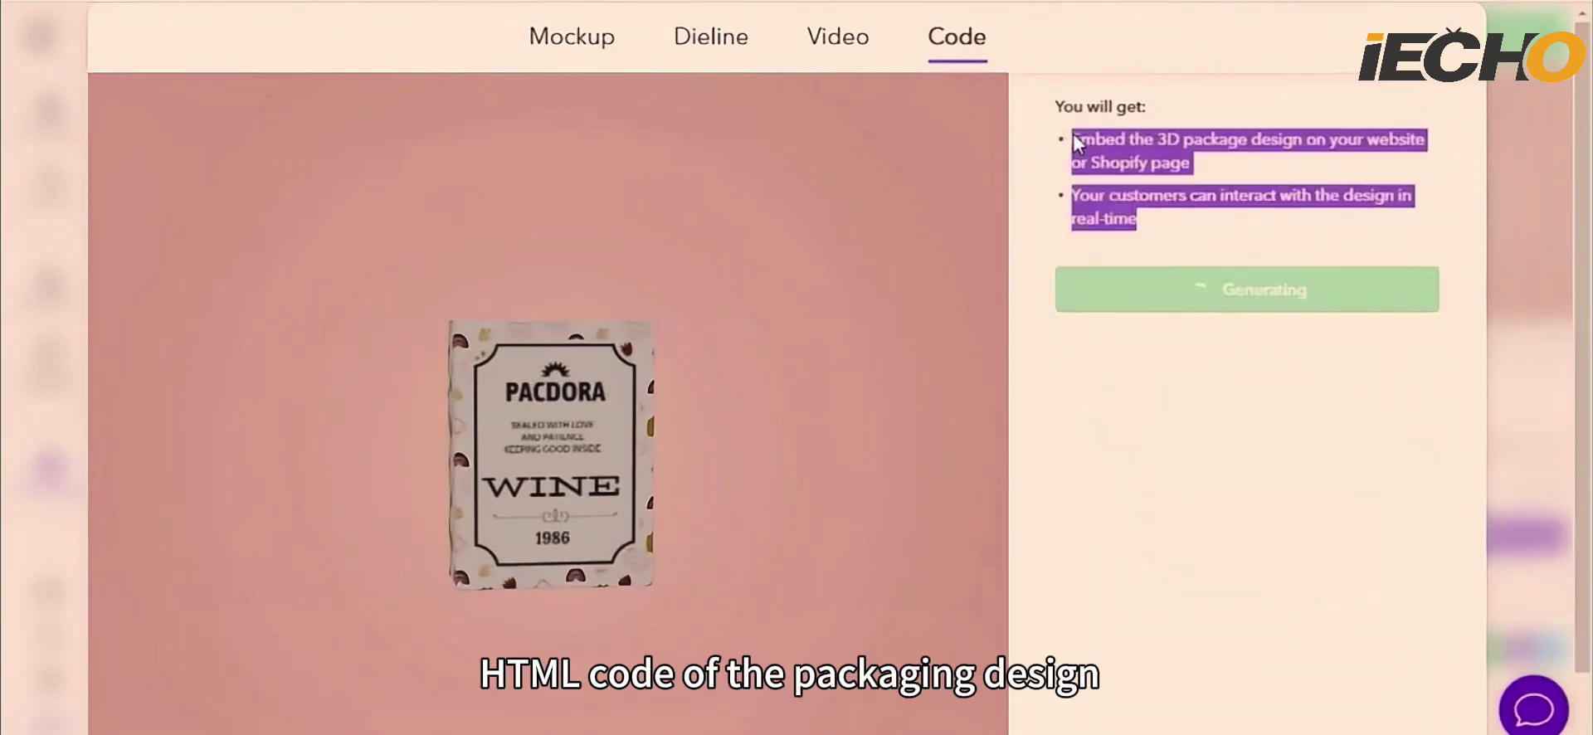
left_click(1104, 174)
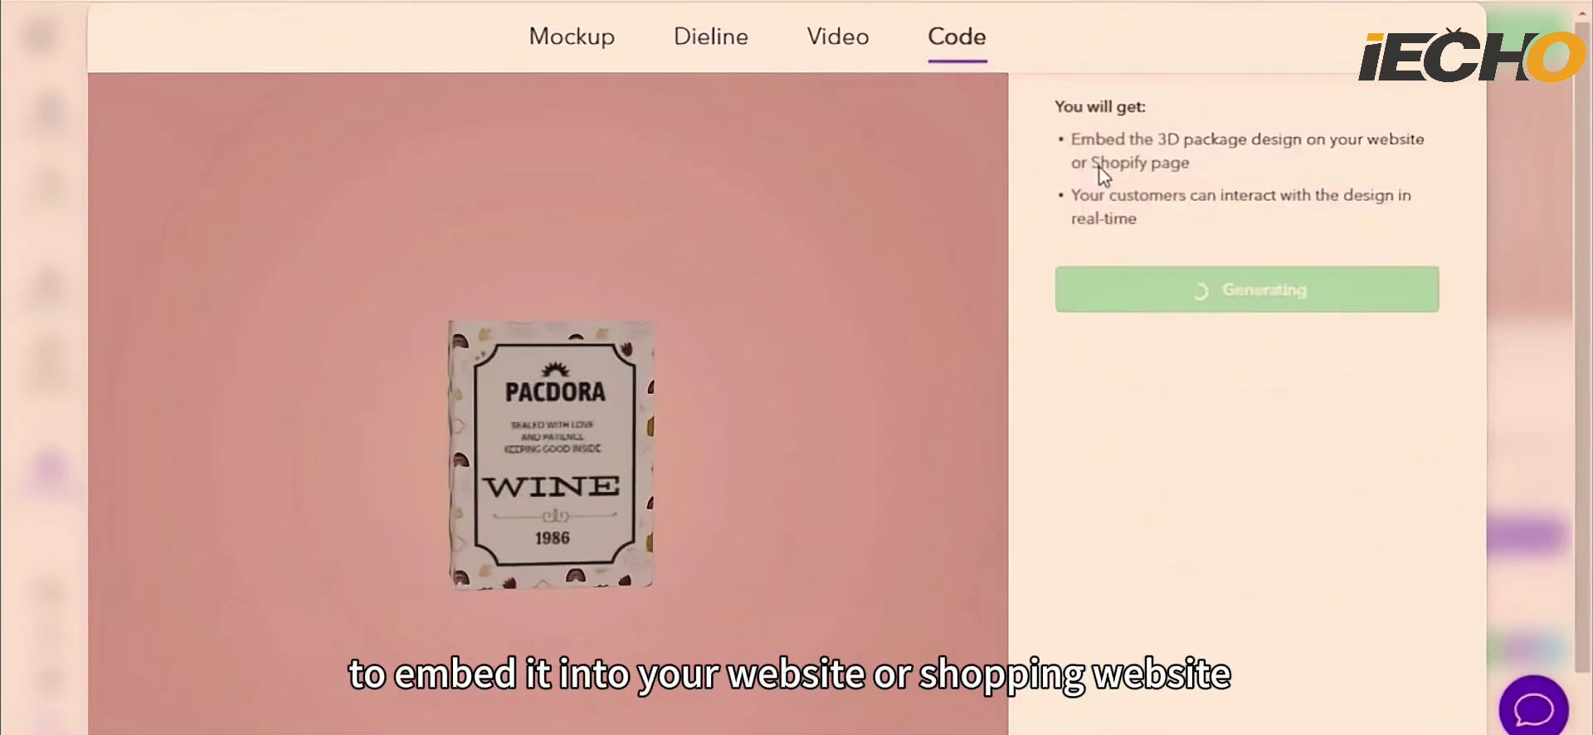